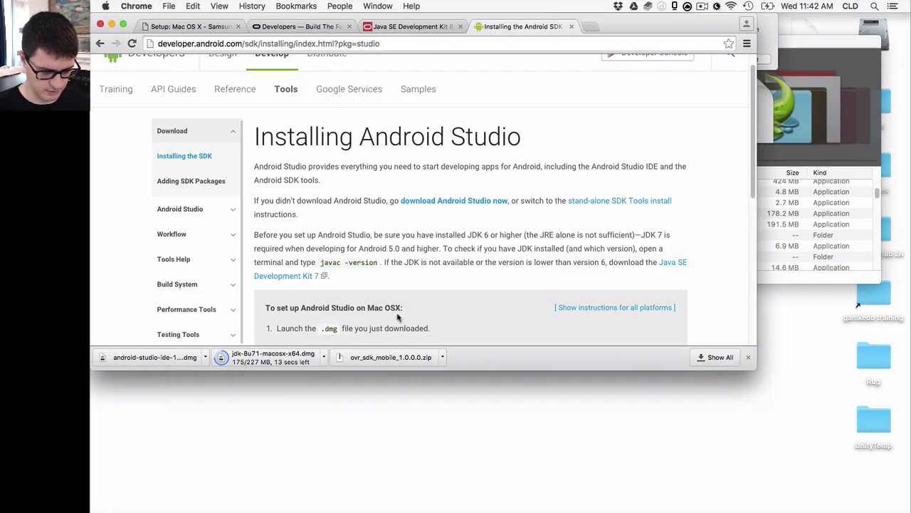
Extract the Oculus mobile SDK zip and look inside the extracted ovr_sdk_mobile_1.0.0 folder
click(396, 355)
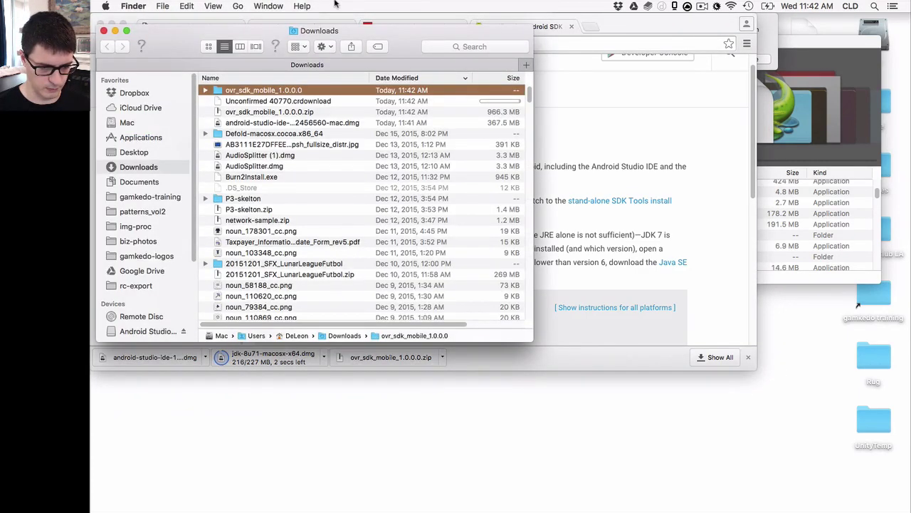
drag(385, 35, 700, 136)
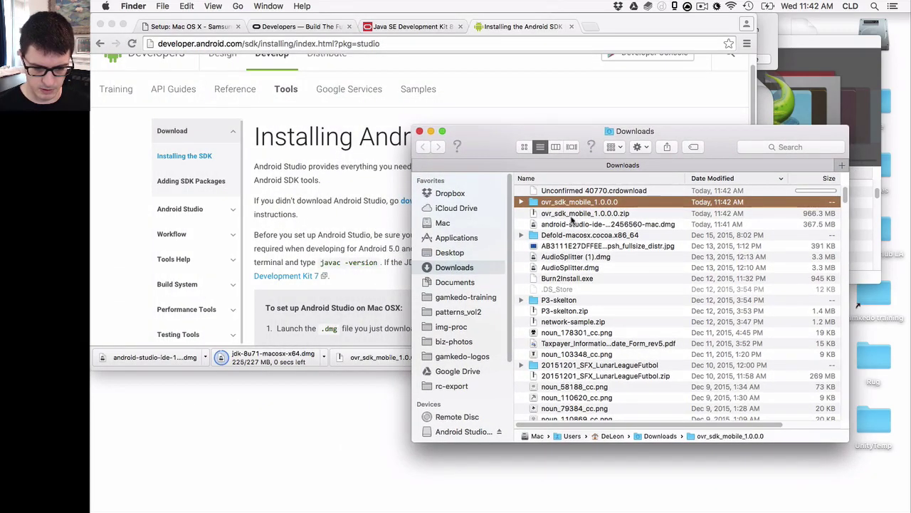
double_click(572, 204)
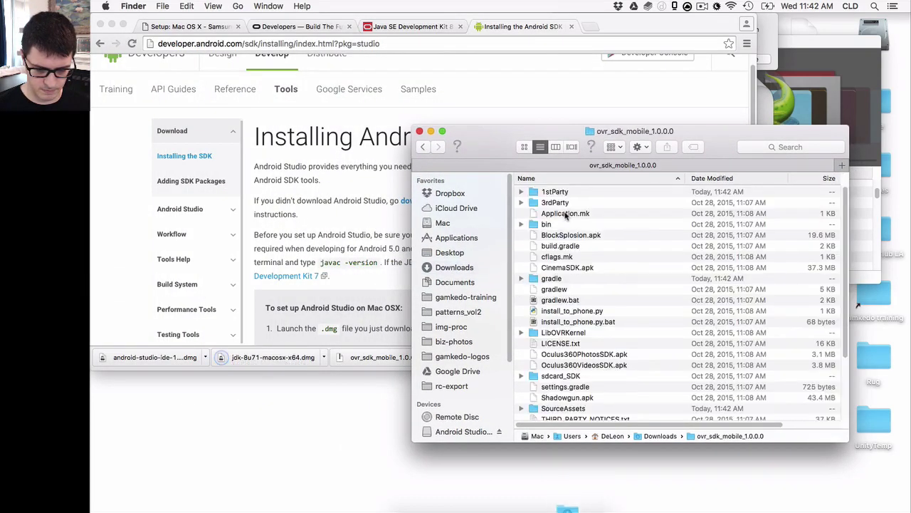
scroll(583, 217, down, 5)
scroll(583, 212, up, 5)
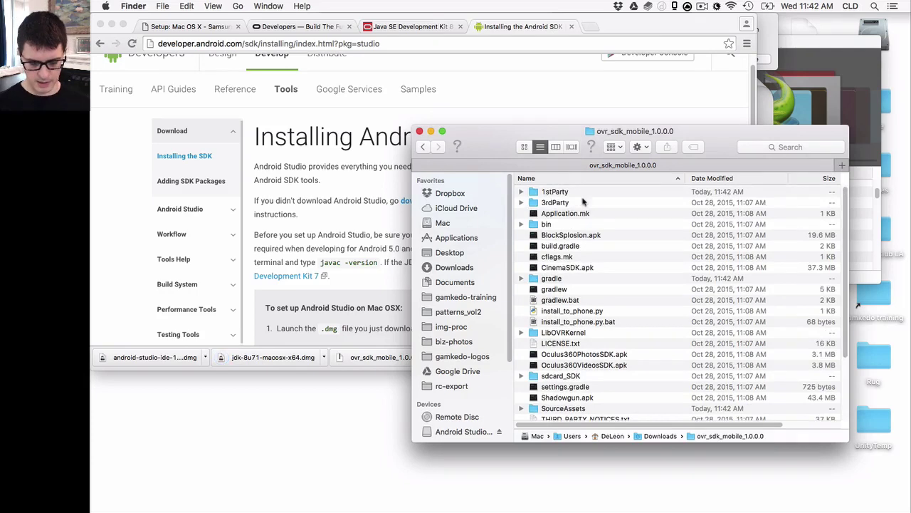
key(super+Up)
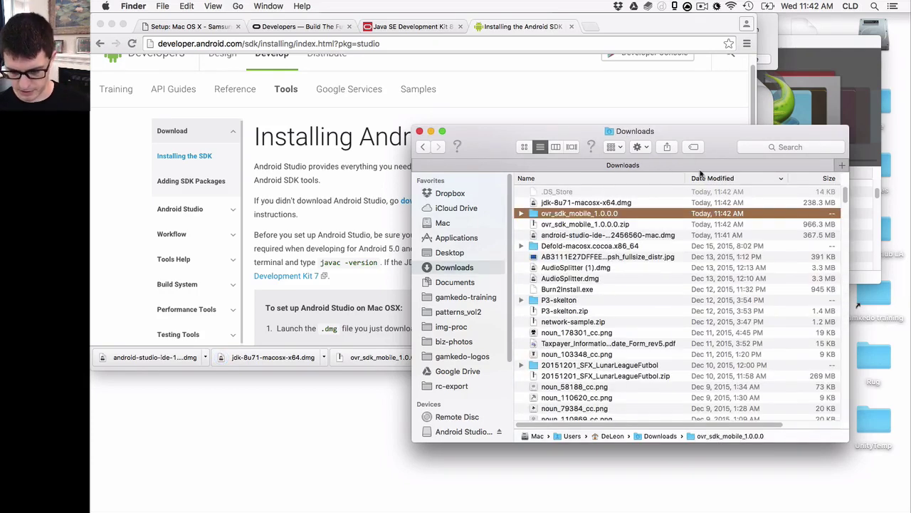
drag(746, 136, 658, 141)
Create a UnityProjects folder on the Desktop and move the SDK folder into it
right_click(789, 329)
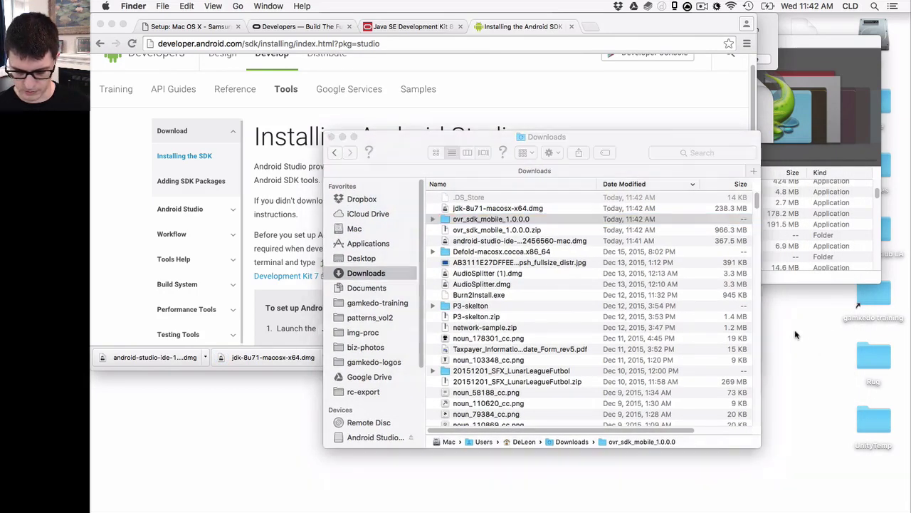
click(783, 336)
text(U)
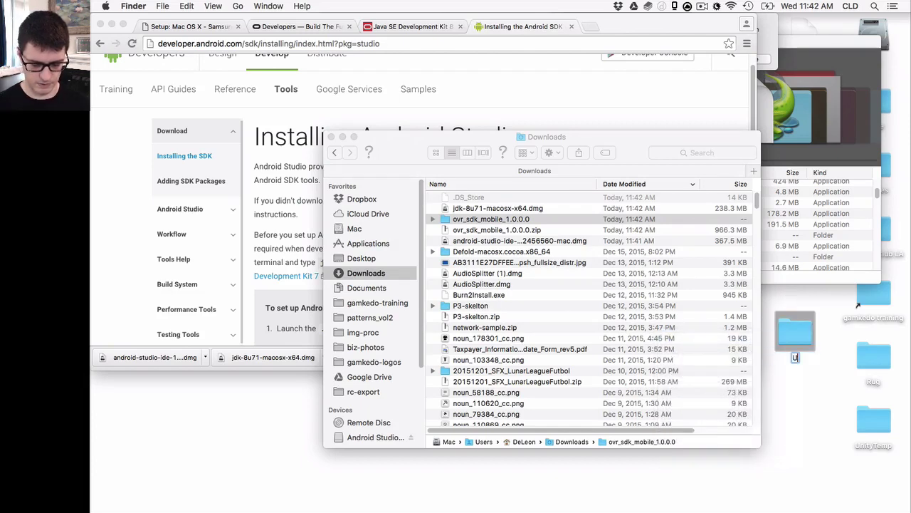
text(nityProjects)
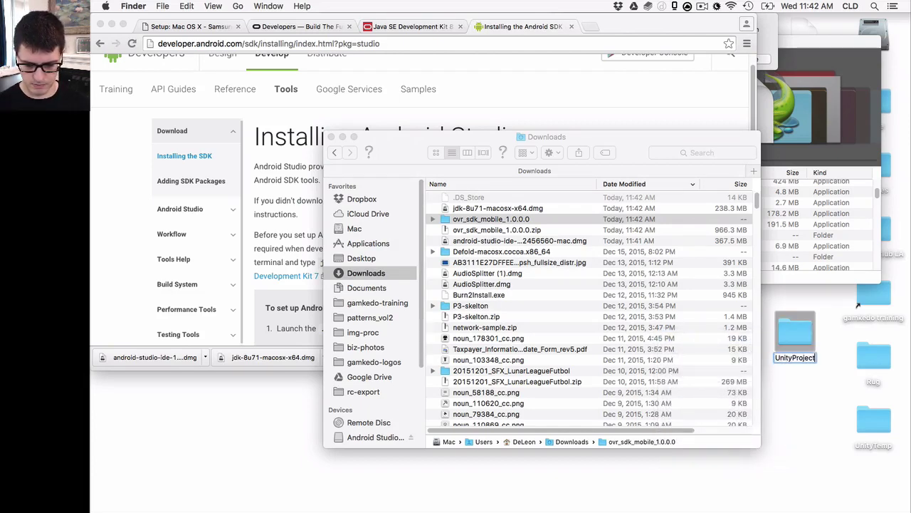
key(Return)
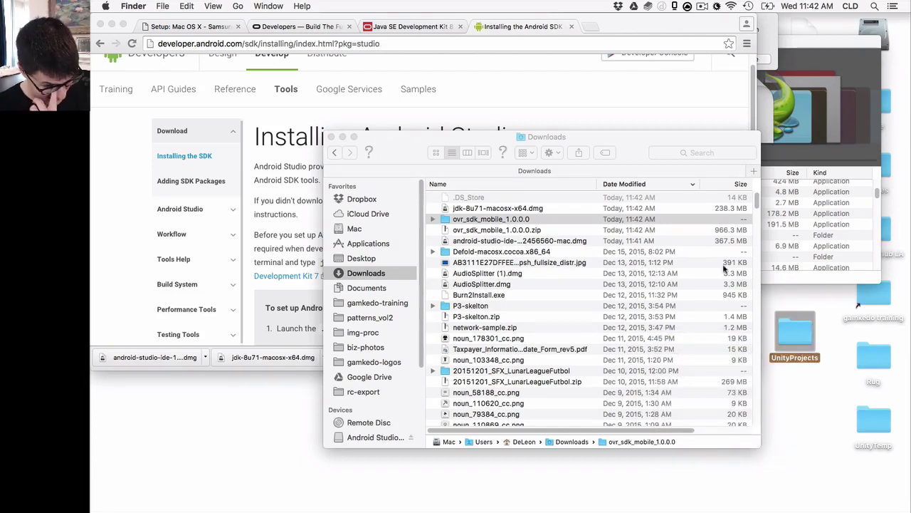
drag(552, 156, 716, 27)
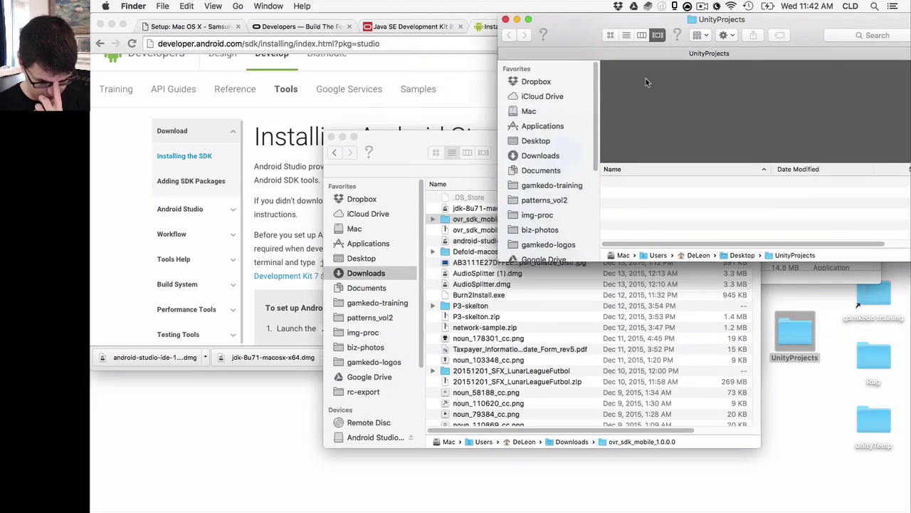
drag(458, 220, 740, 198)
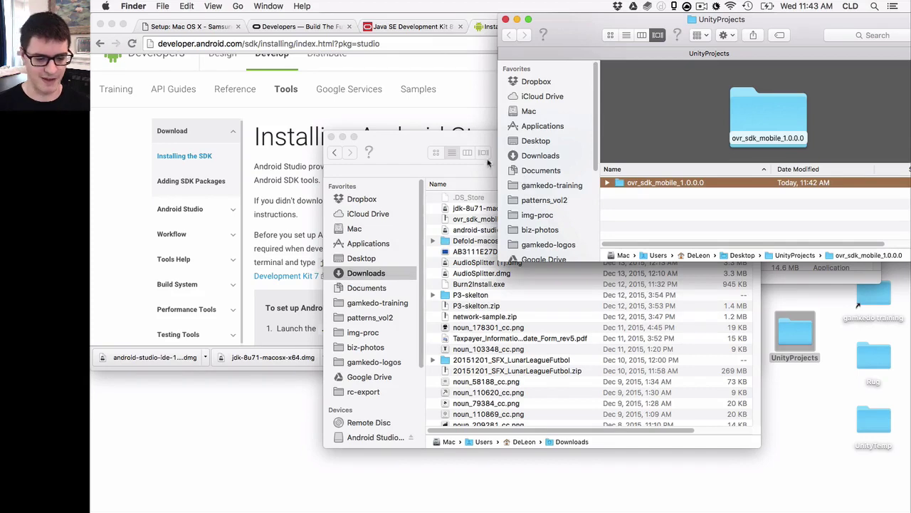
Run the JDK 8 Update 71 package installer from the disk image, authorising with the account password
click(286, 230)
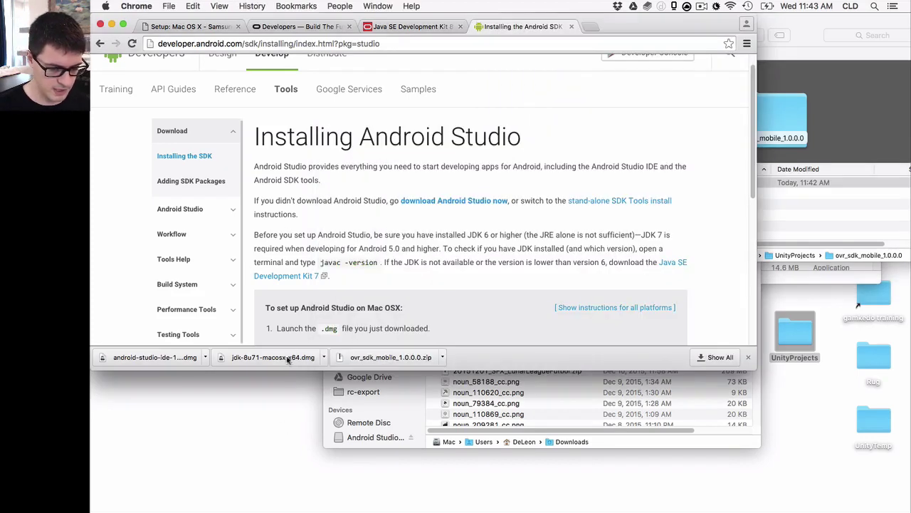
click(287, 354)
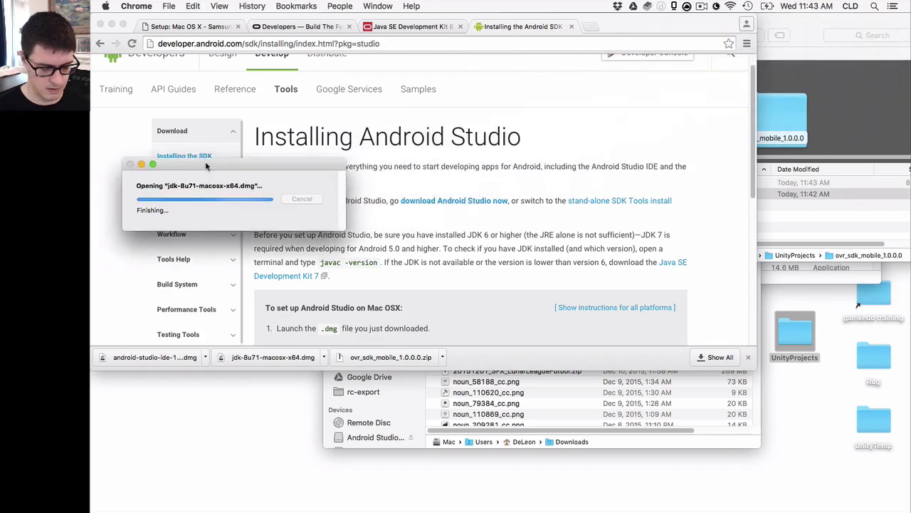
click(247, 114)
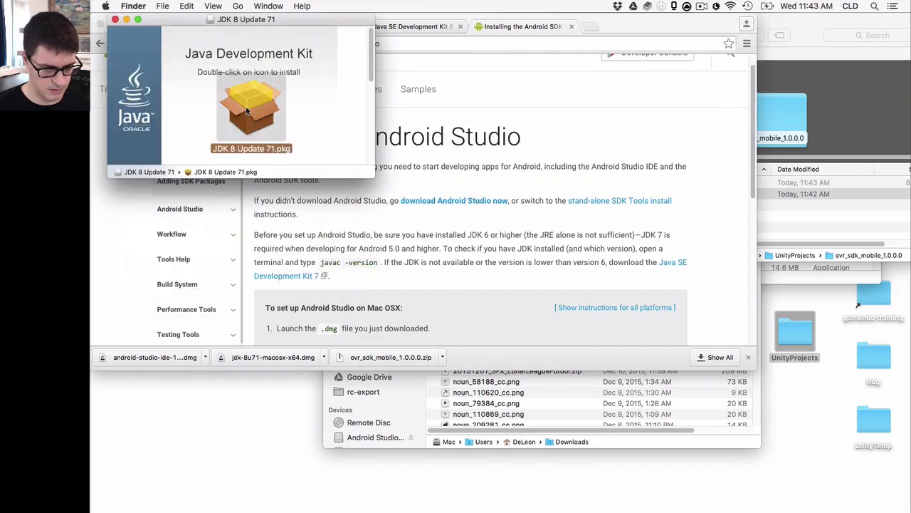
double_click(285, 121)
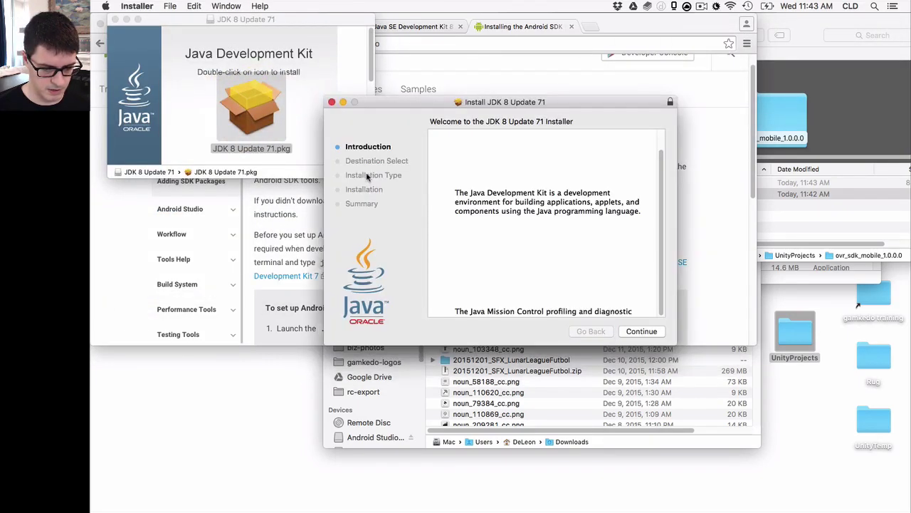
click(658, 333)
click(651, 331)
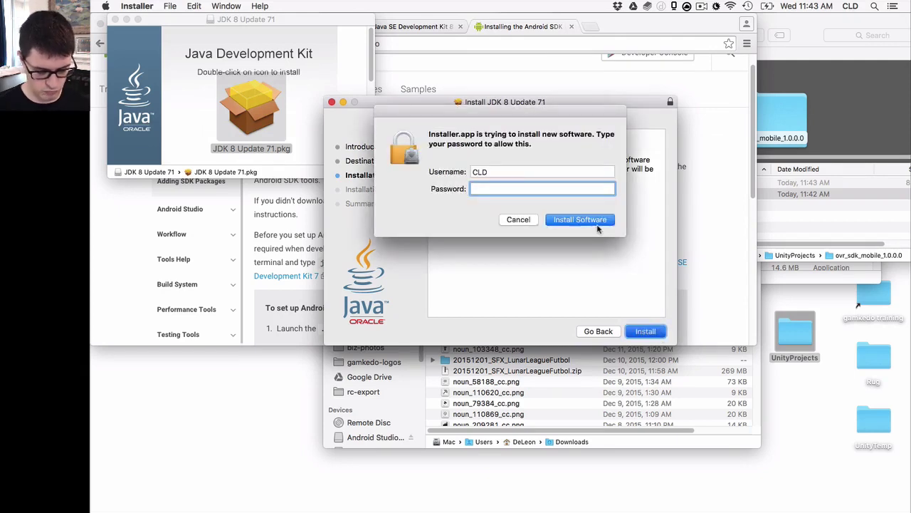
key(Return)
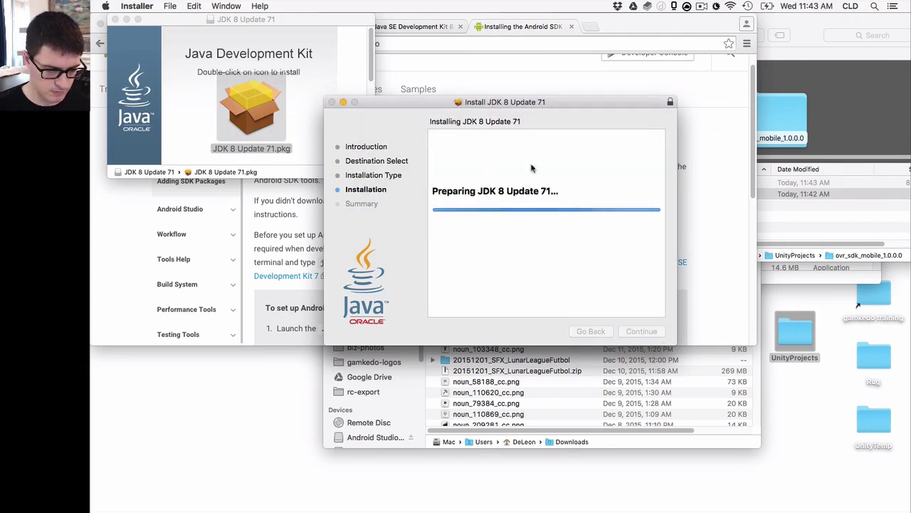
Close the JDK disk image window and the completed installer
click(366, 131)
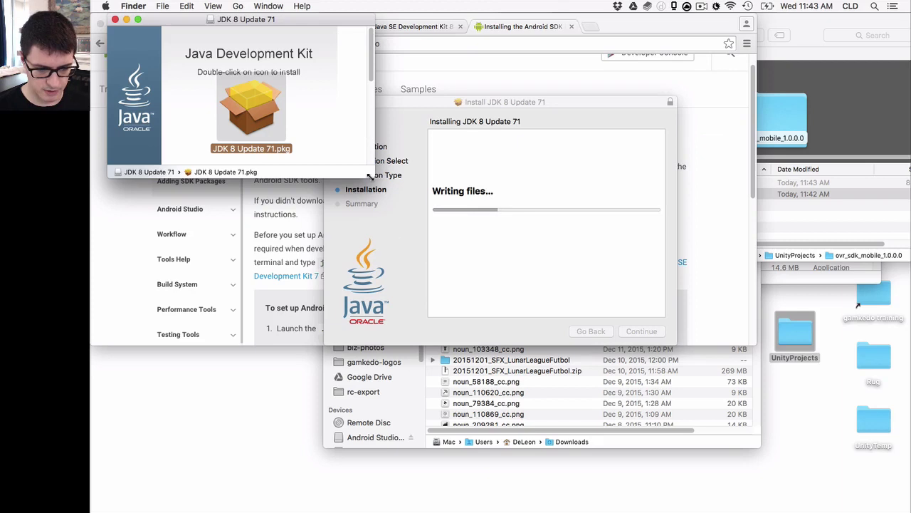
drag(368, 176, 349, 162)
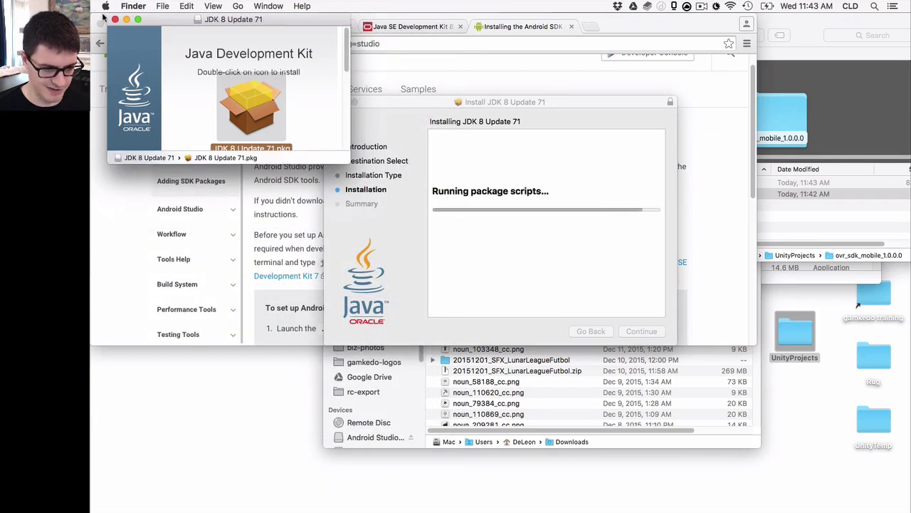
click(114, 18)
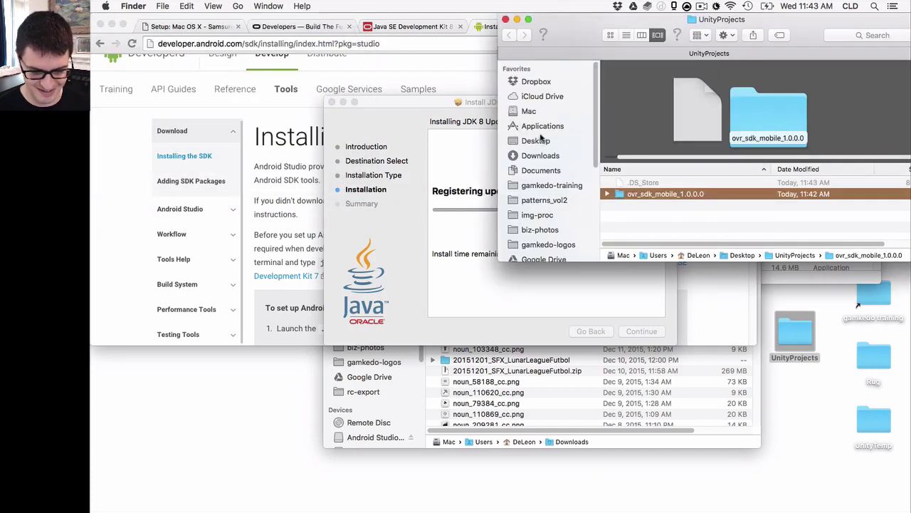
click(584, 271)
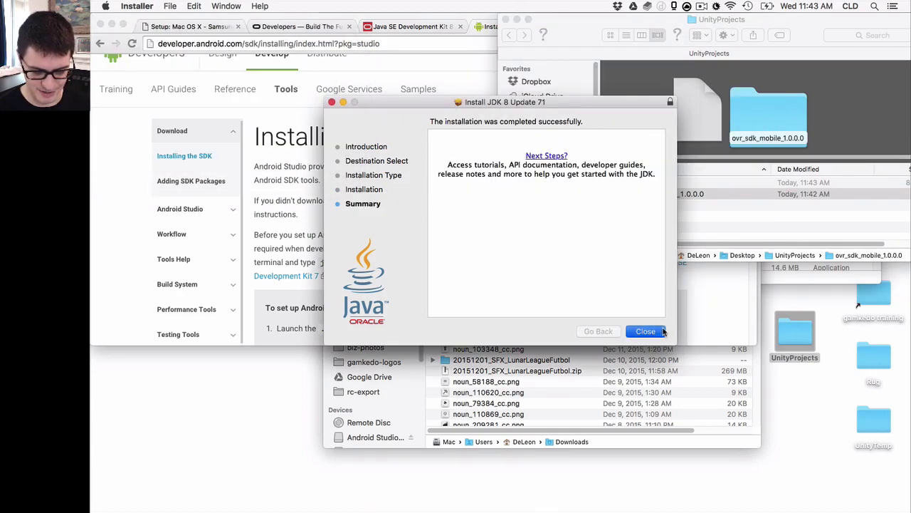
click(645, 332)
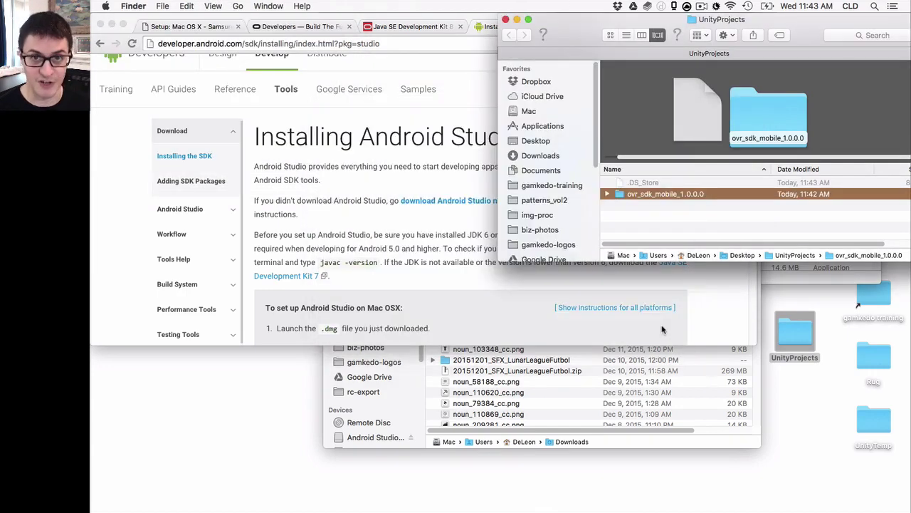
Confirm replacing the older Android Studio.app in Applications with the new copy
click(788, 271)
key(ctrl+Up)
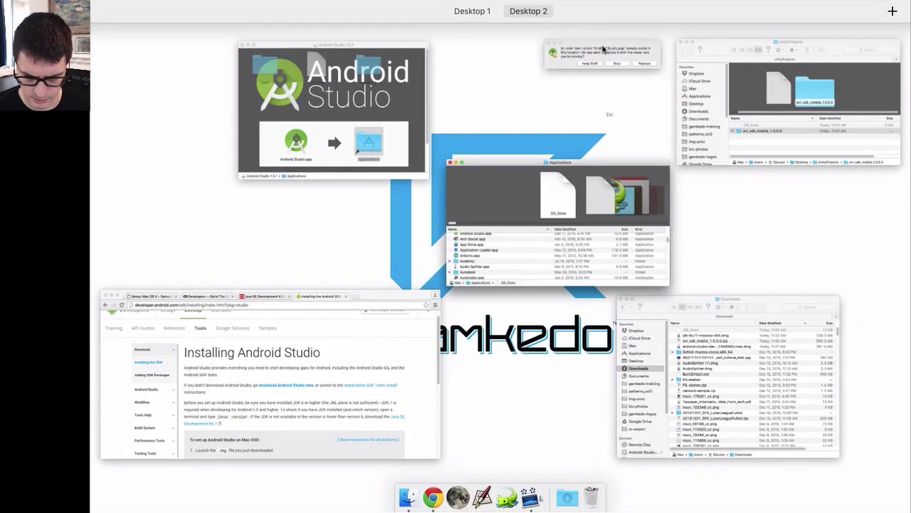
click(603, 49)
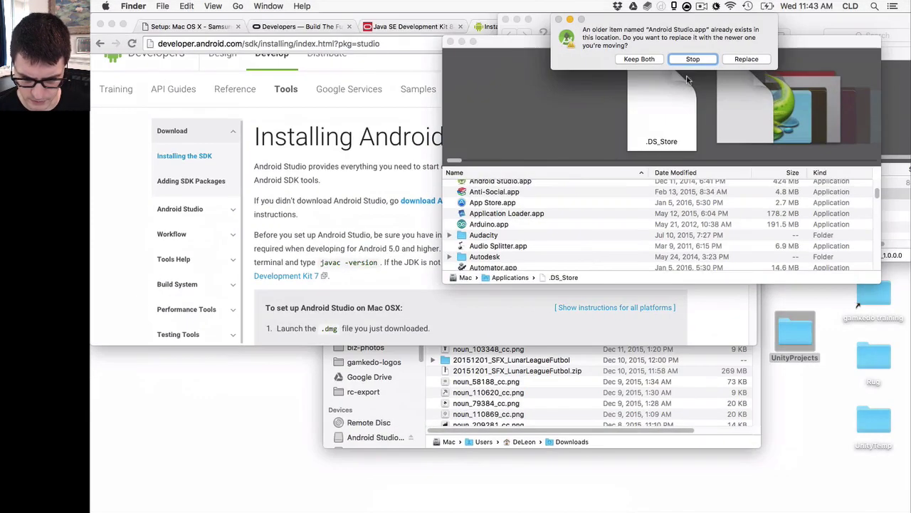
click(730, 60)
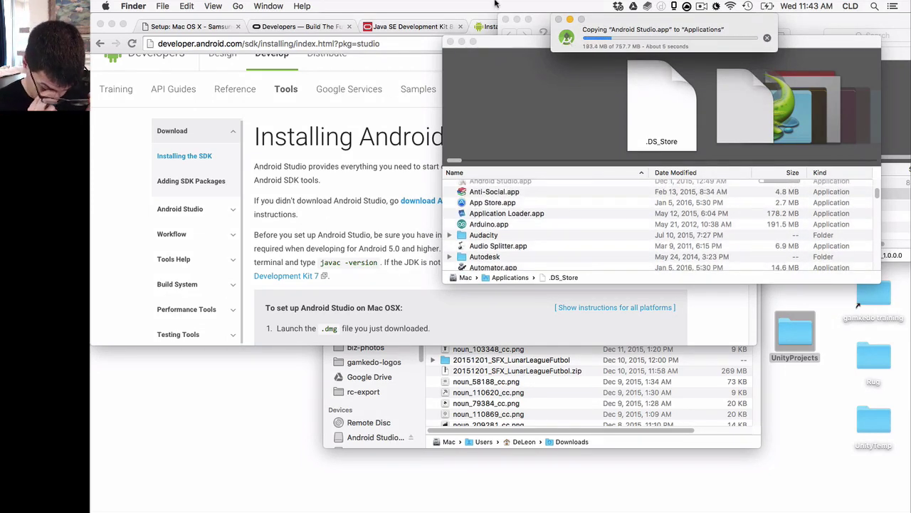
click(371, 171)
Close unneeded tabs and scroll the Samsung guide down to 'Set up device for development'
key(super+w)
key(super+w)
key(super+w)
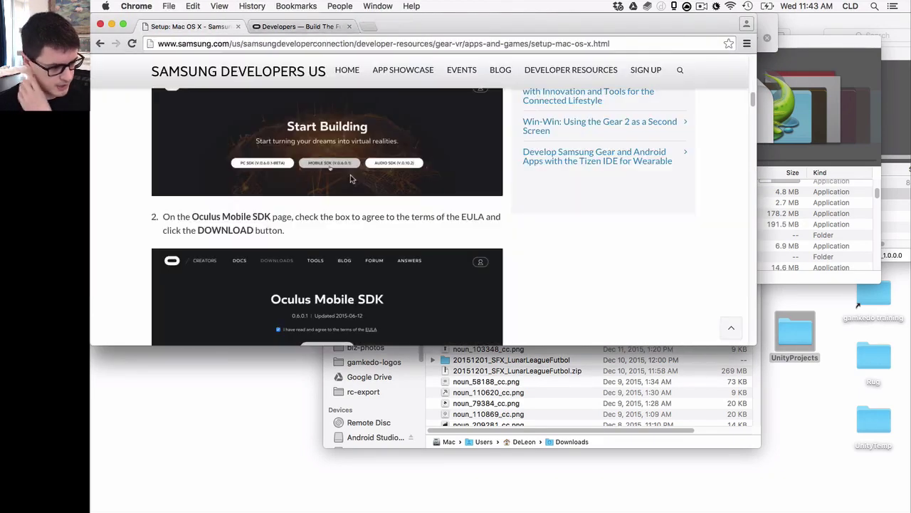
scroll(594, 234, down, 3)
scroll(513, 247, down, 1)
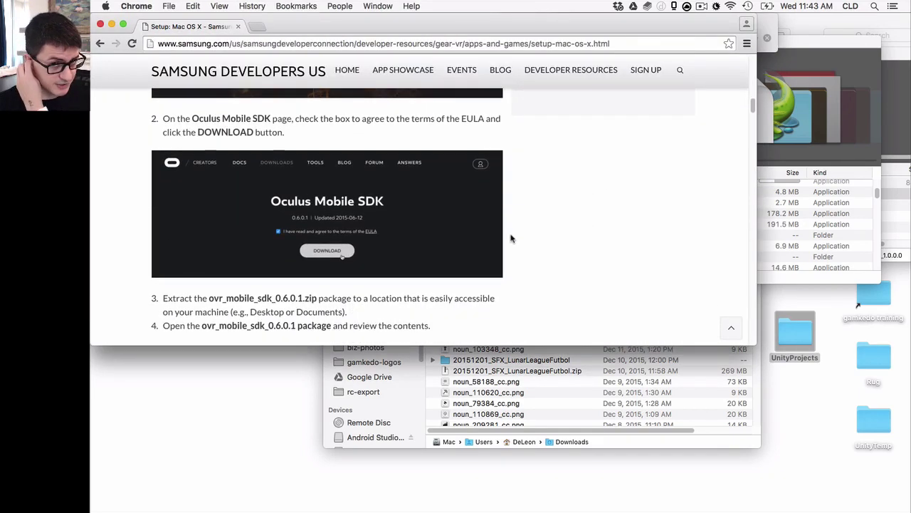
scroll(543, 187, down, 9)
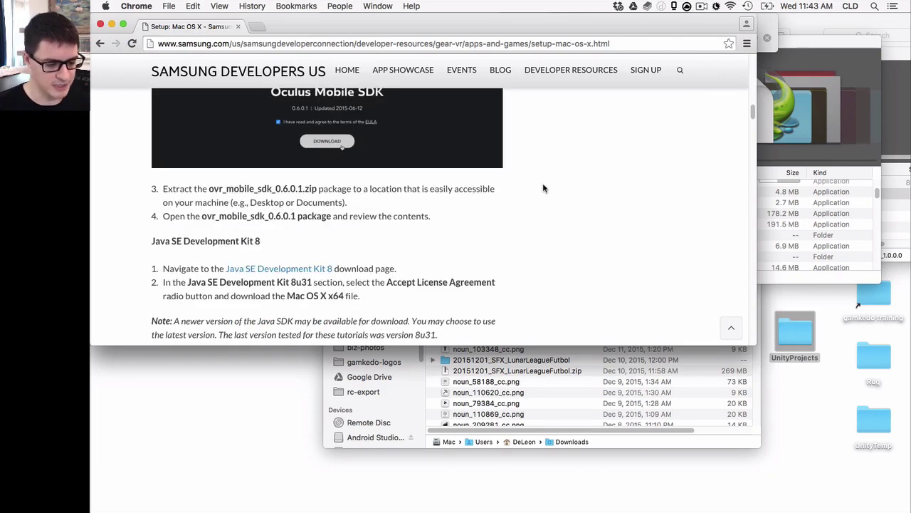
scroll(543, 189, down, 20)
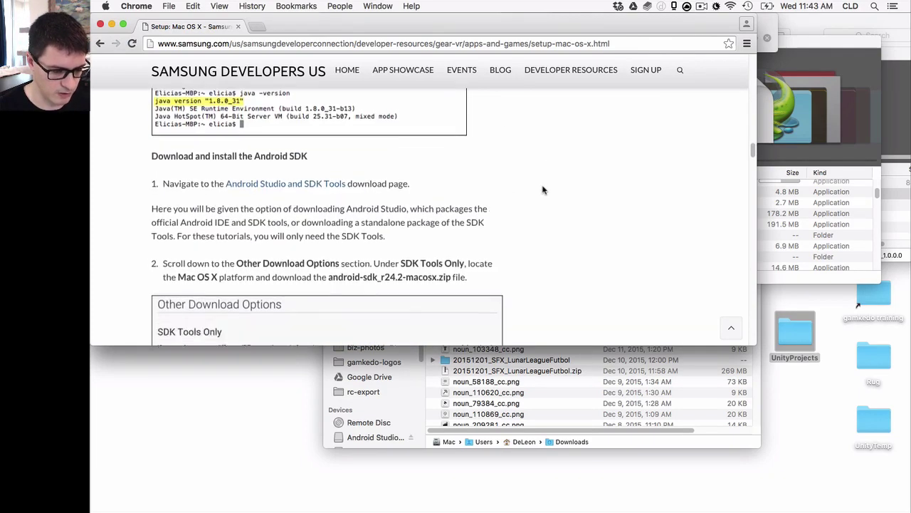
scroll(540, 189, down, 20)
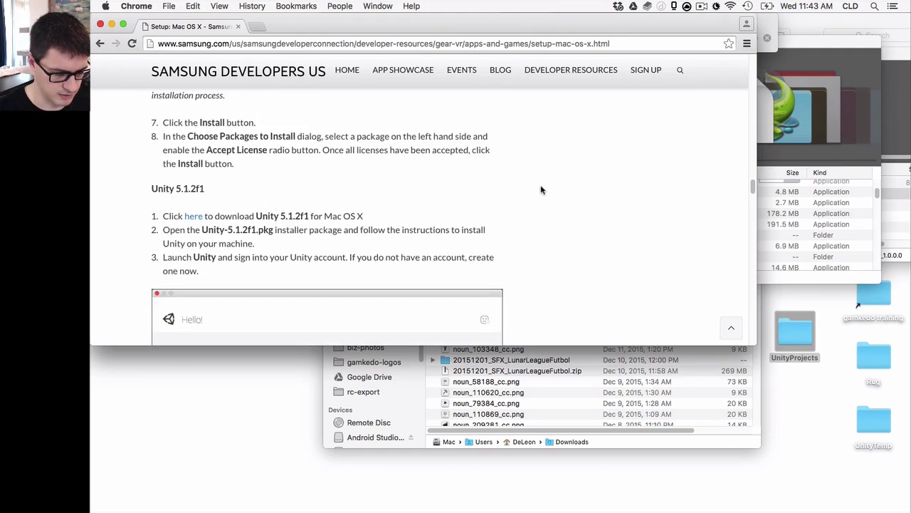
scroll(541, 190, down, 3)
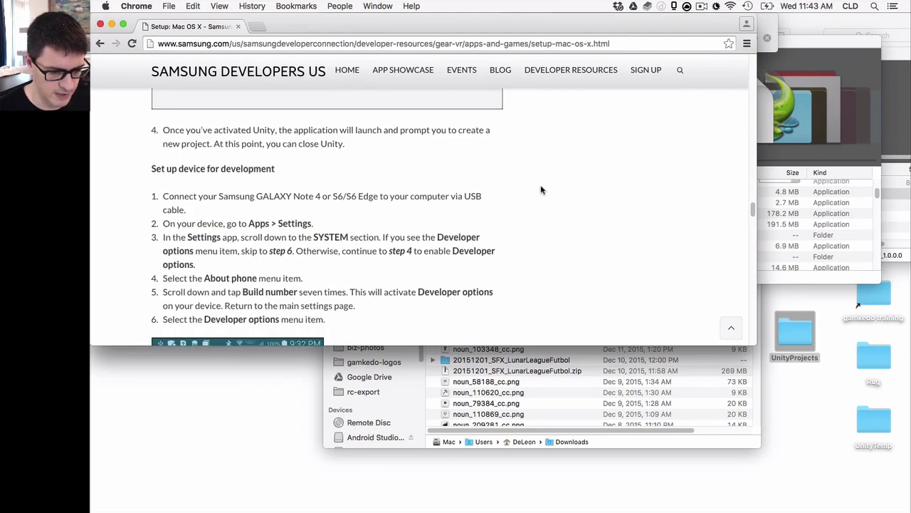
scroll(541, 189, down, 1)
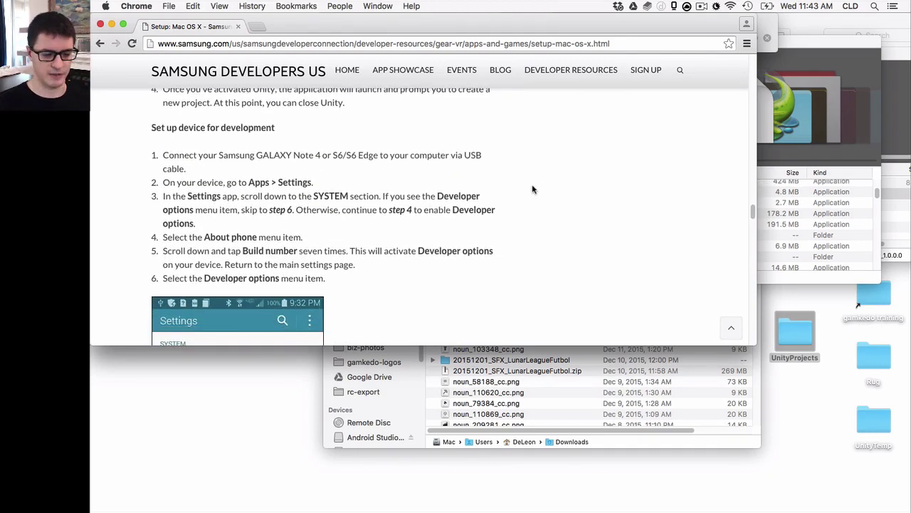
Highlight the Note 4 and GALAXY model names while reading step 1
drag(294, 157, 317, 158)
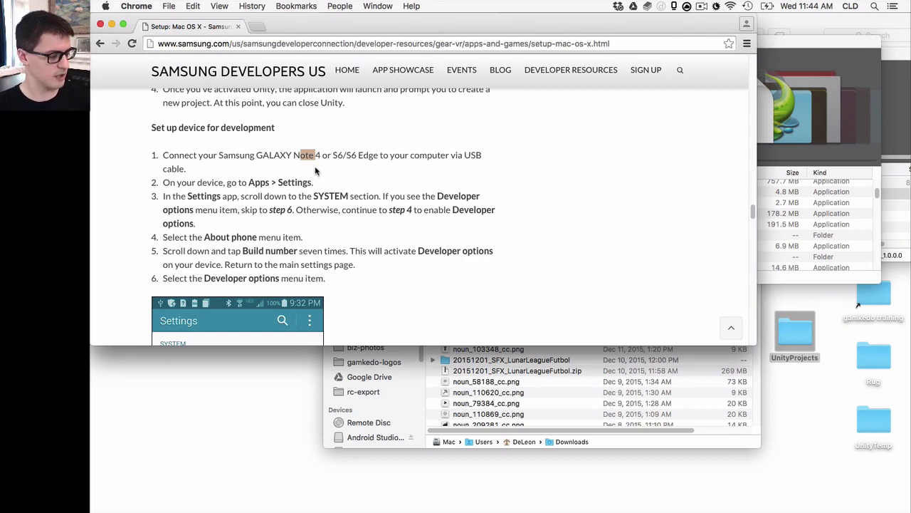
scroll(321, 179, down, 1)
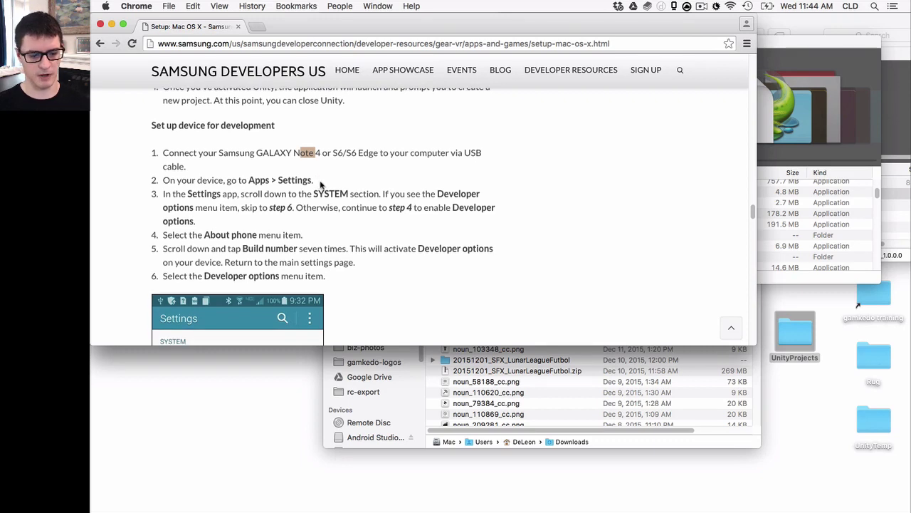
click(569, 185)
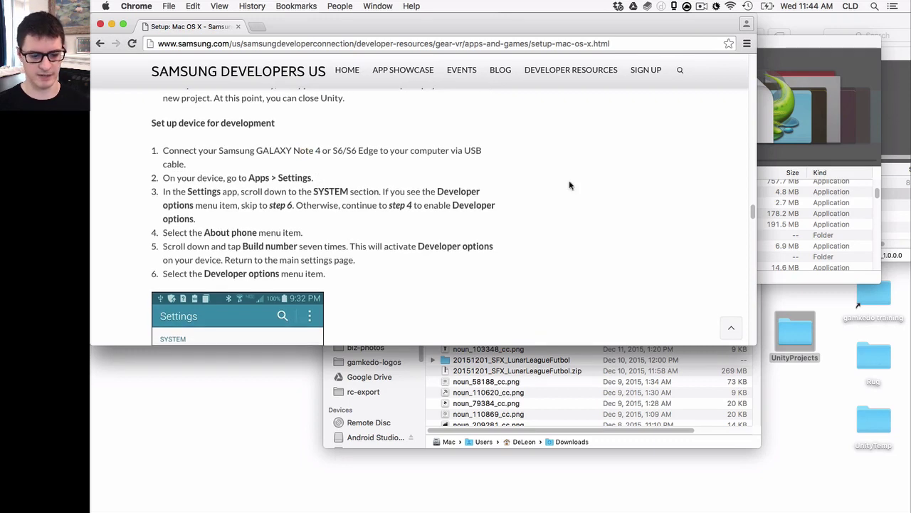
double_click(261, 150)
click(472, 164)
scroll(513, 142, down, 1)
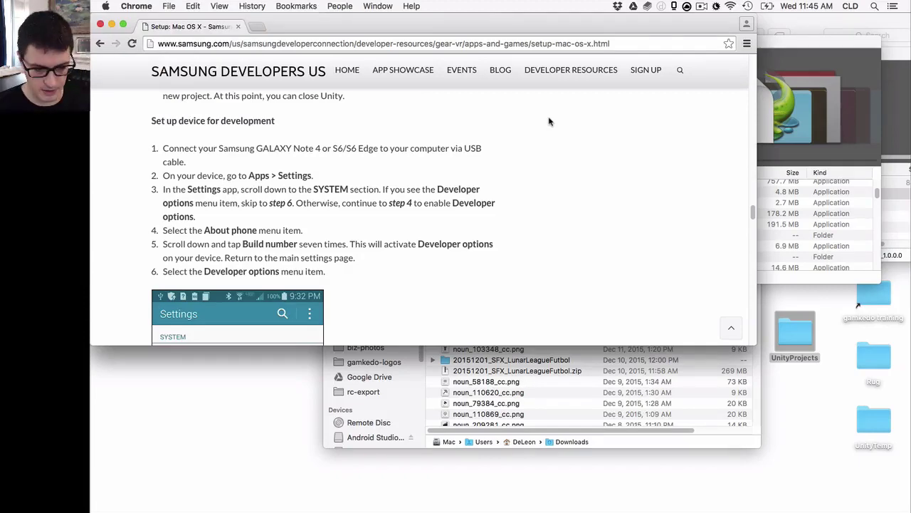
Read through setup steps 7–10, then search 'where is android SDK mac' in a new tab
scroll(509, 149, down, 10)
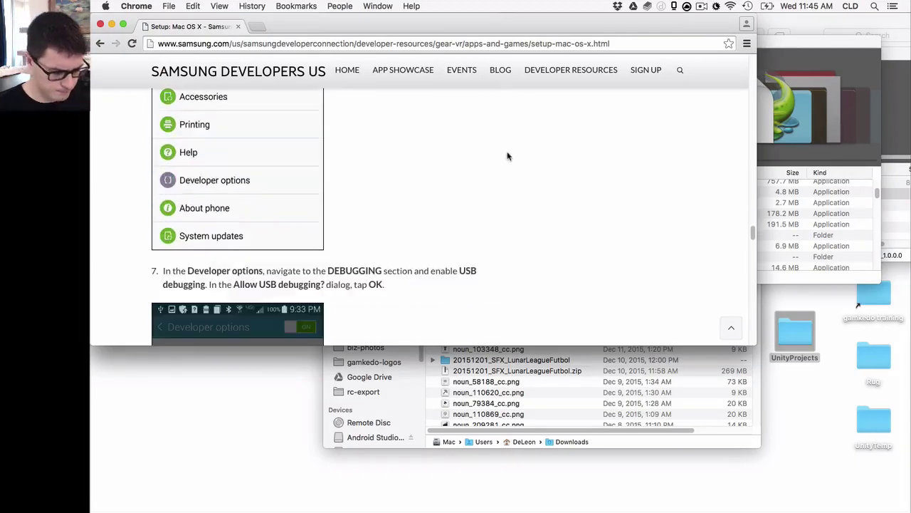
scroll(507, 157, down, 7)
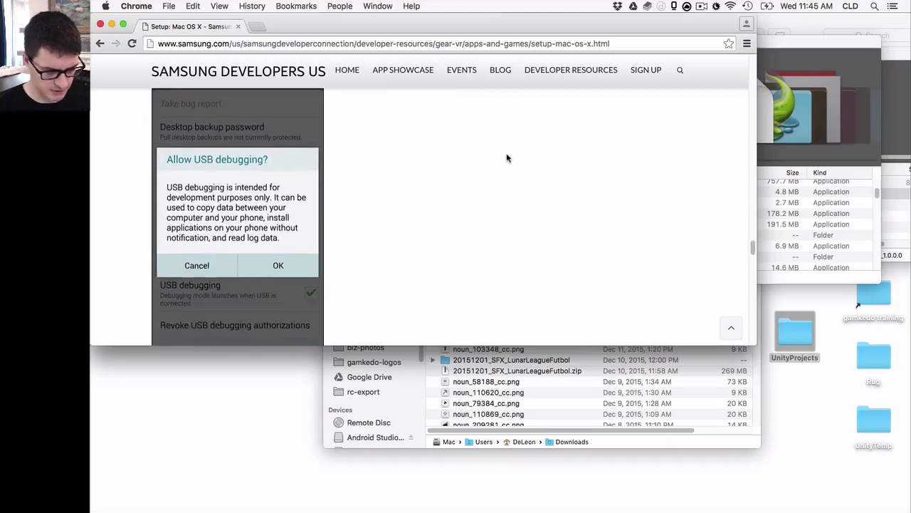
scroll(507, 157, down, 6)
scroll(508, 160, up, 1)
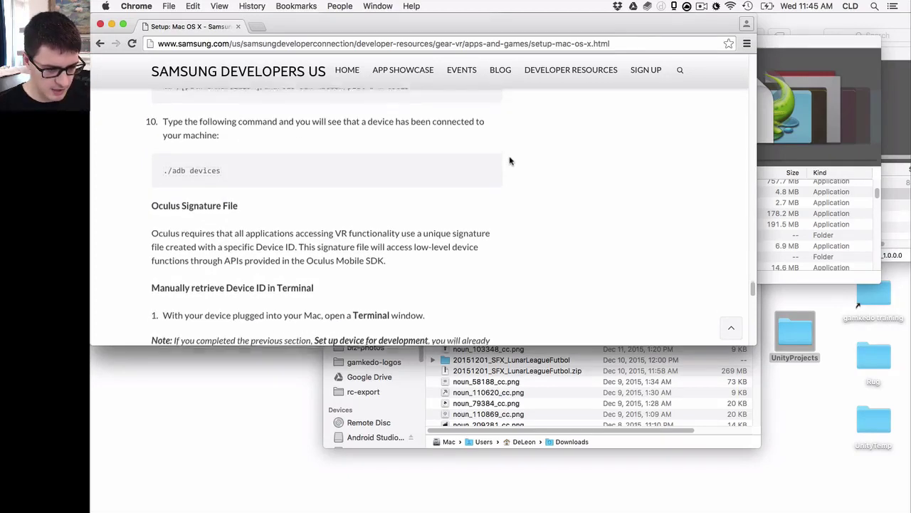
scroll(510, 161, up, 1)
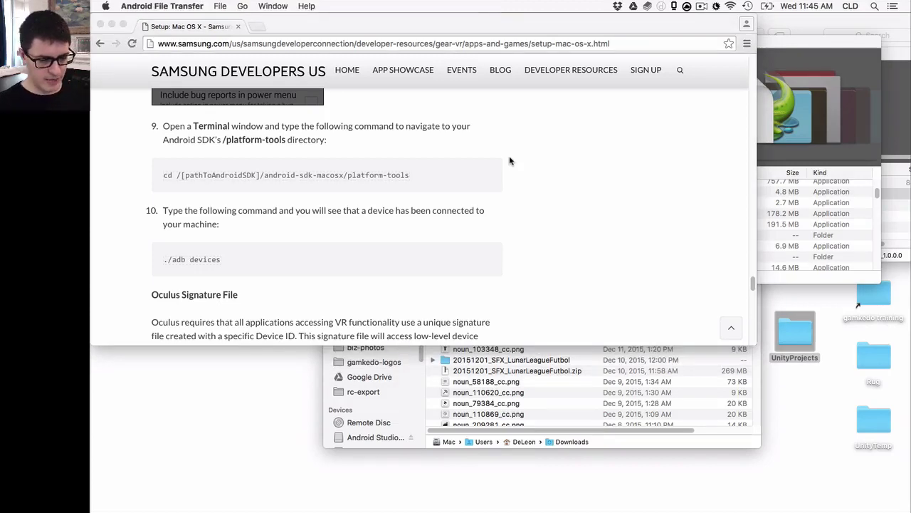
click(436, 166)
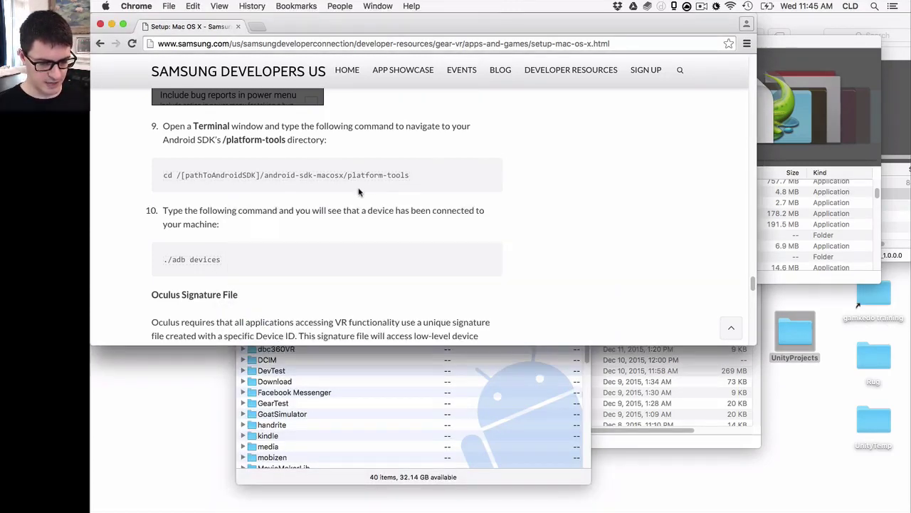
scroll(347, 201, down, 10)
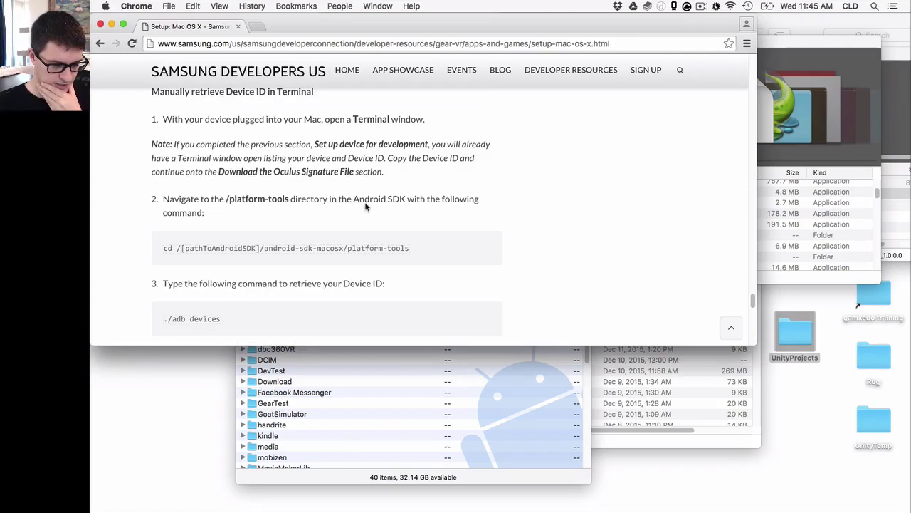
key(ctrl+t)
text(where is an)
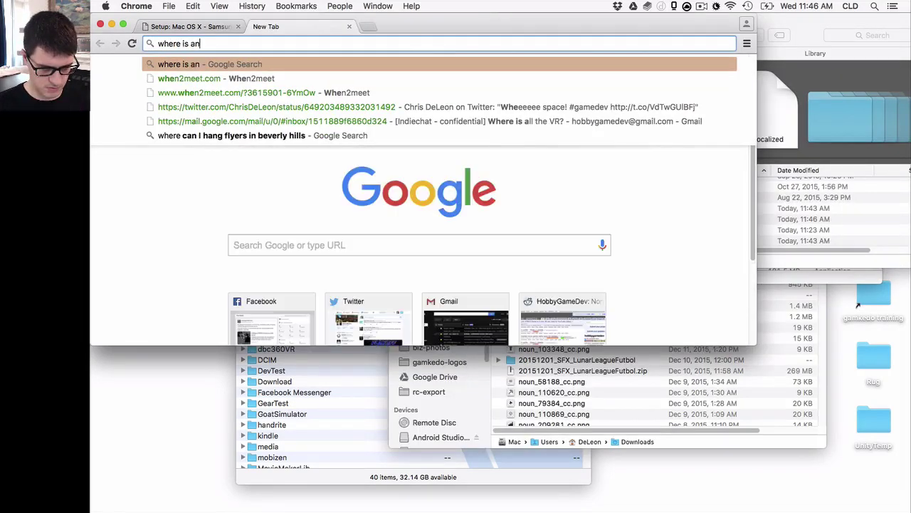
text(droid SDK mac)
Run the search, then browse Finder through Users, home, Library and Android into the sdk folder
key(Return)
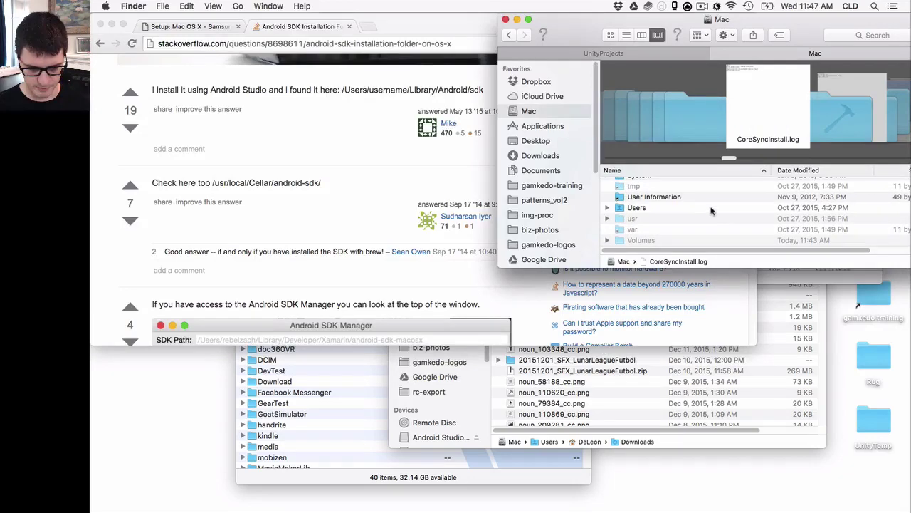
double_click(710, 208)
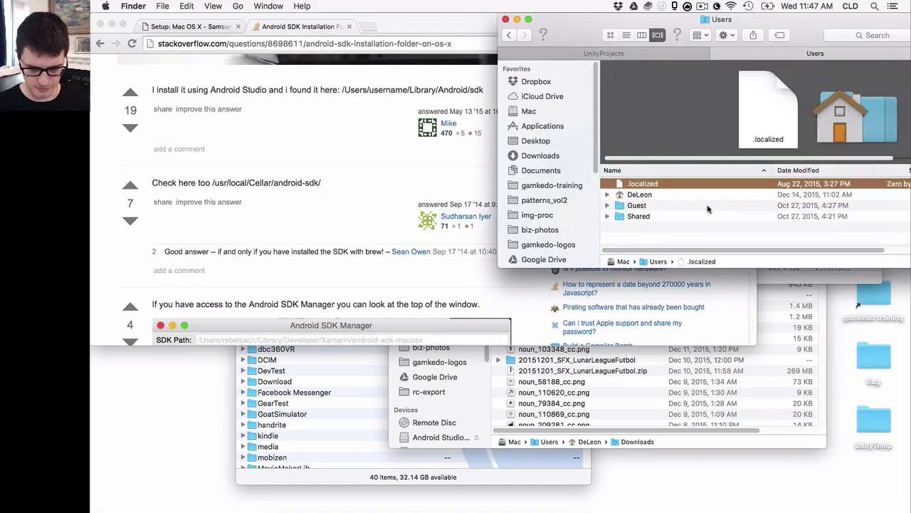
double_click(641, 194)
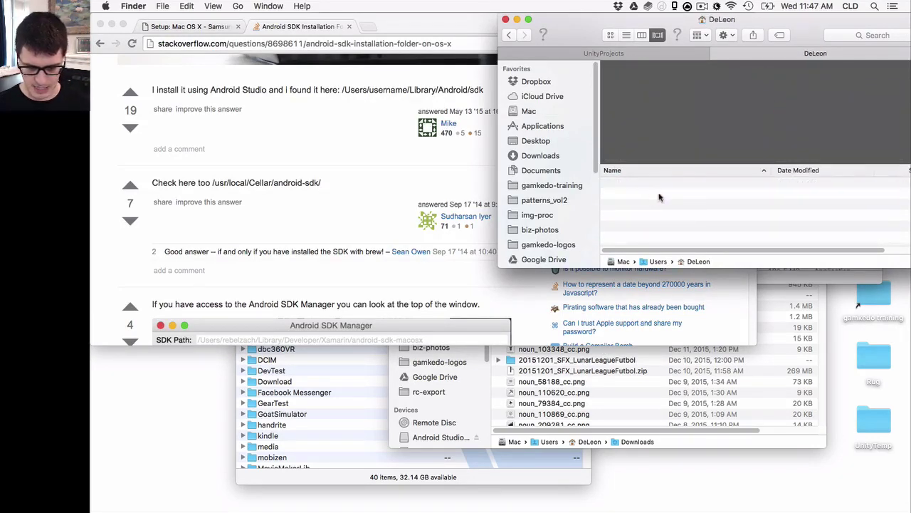
scroll(669, 203, down, 10)
scroll(674, 202, up, 2)
scroll(674, 202, up, 5)
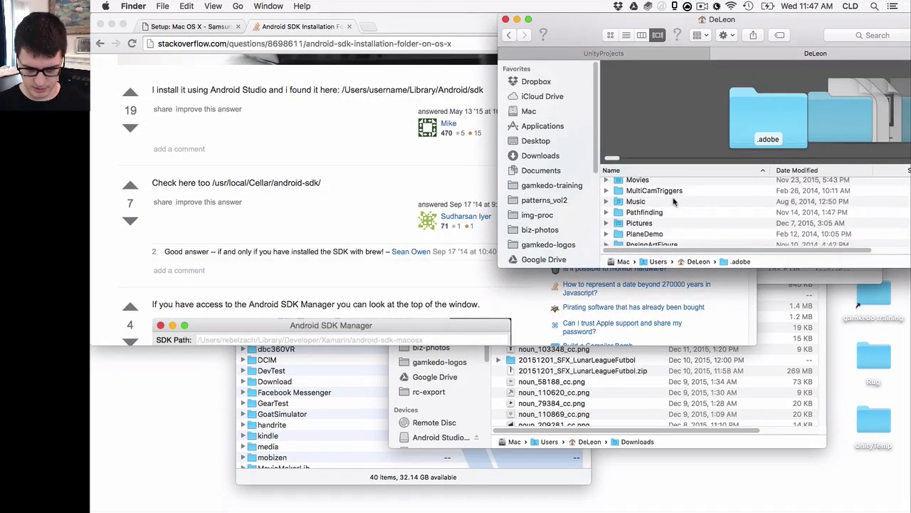
click(652, 218)
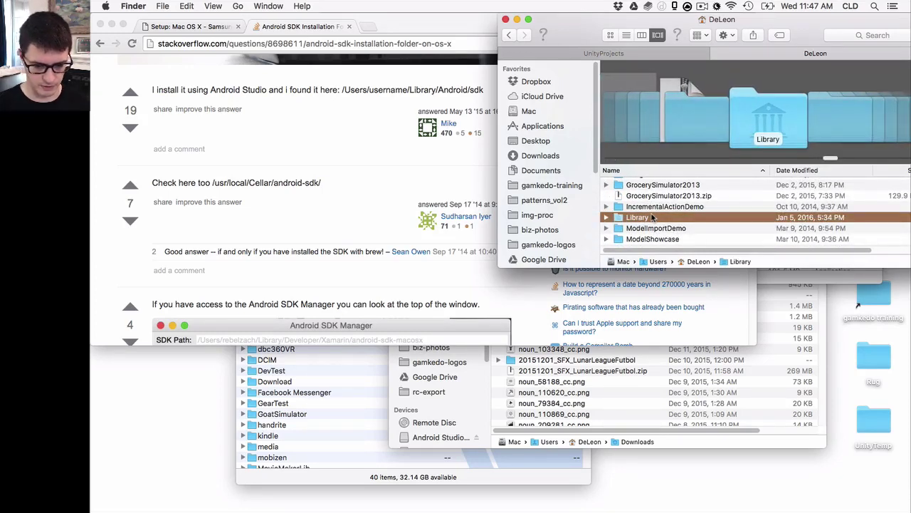
click(607, 218)
scroll(608, 221, down, 2)
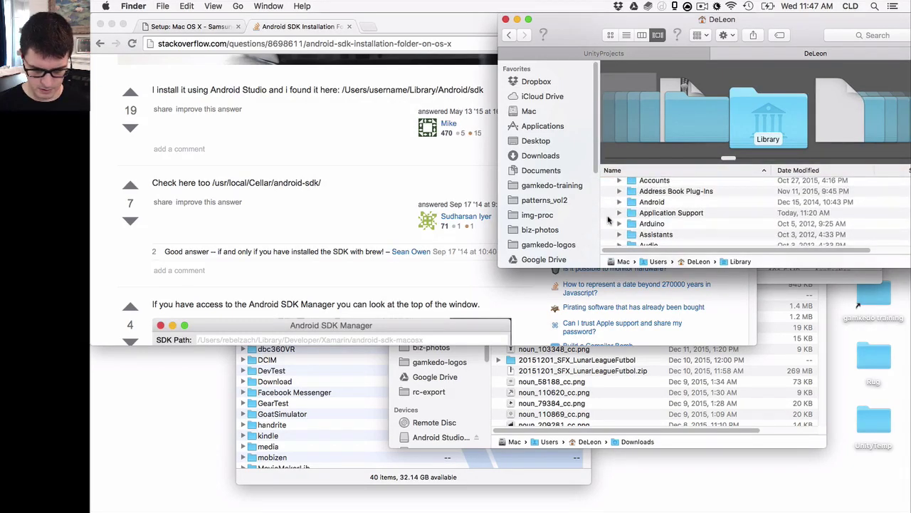
double_click(652, 202)
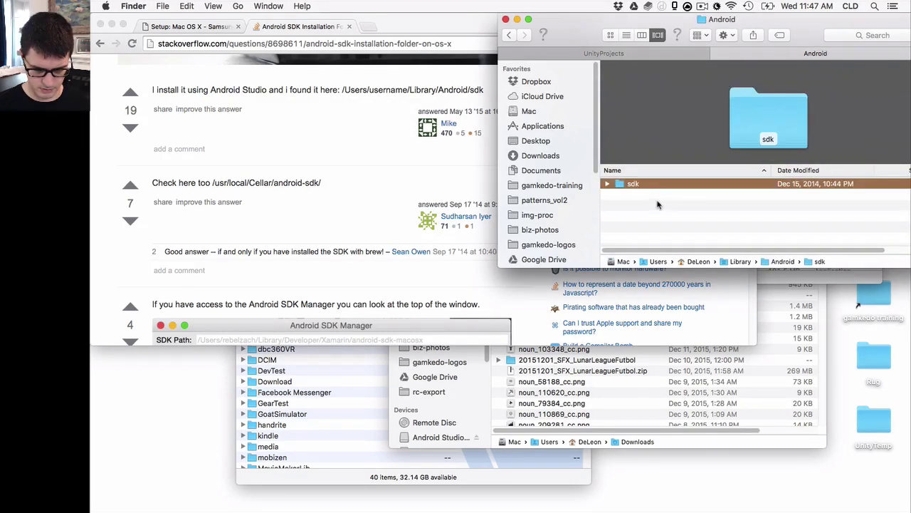
double_click(633, 184)
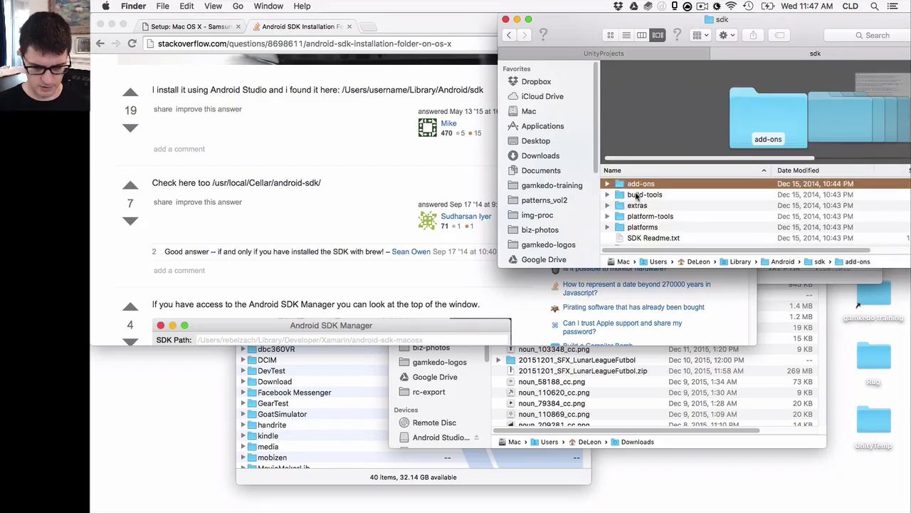
Close the Stack Overflow answer tab and return to the sdk folder window
click(395, 151)
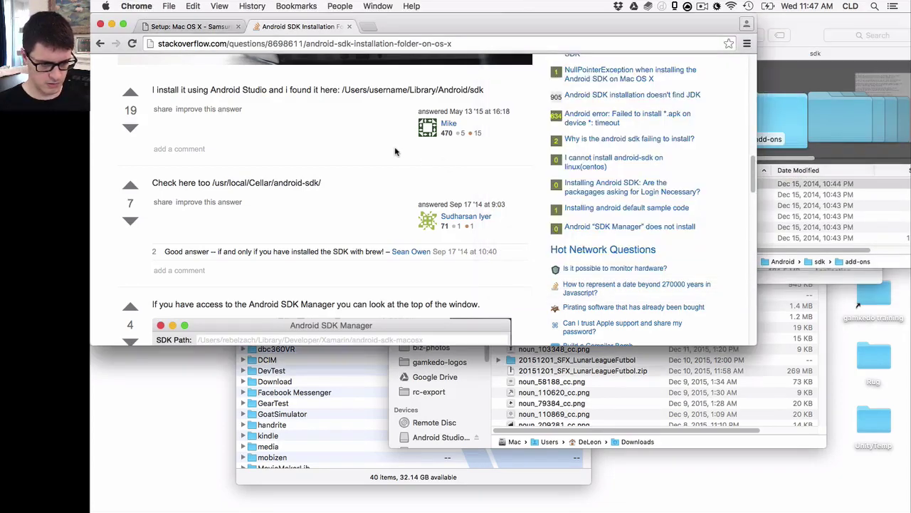
key(super+w)
scroll(556, 184, down, 3)
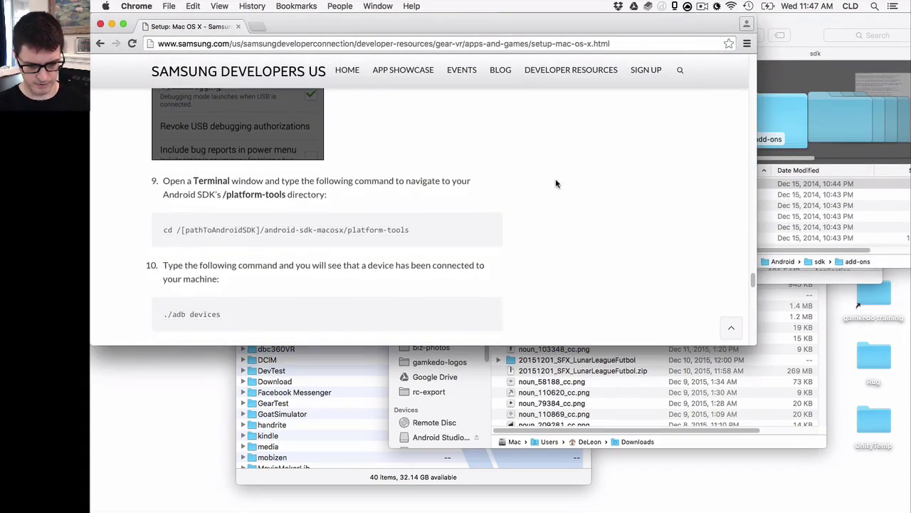
click(802, 35)
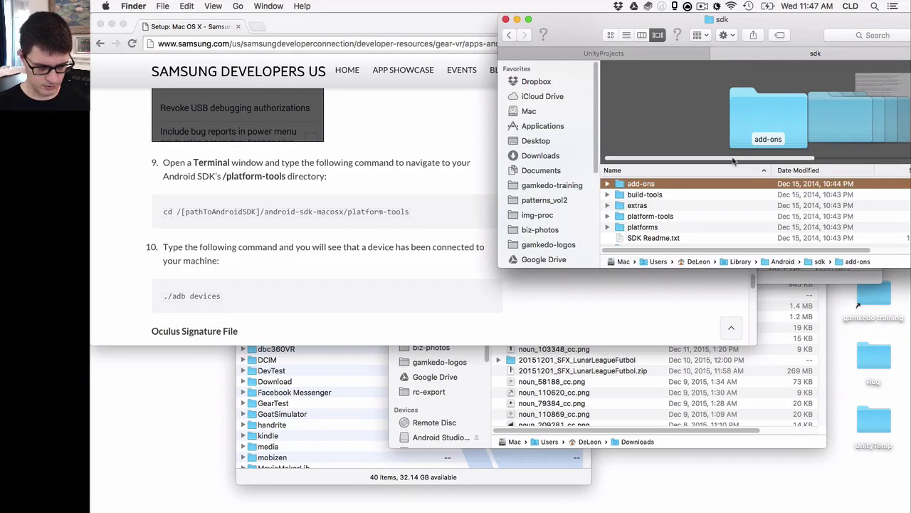
Launch Terminal from system search and print the current directory with pwd
click(873, 6)
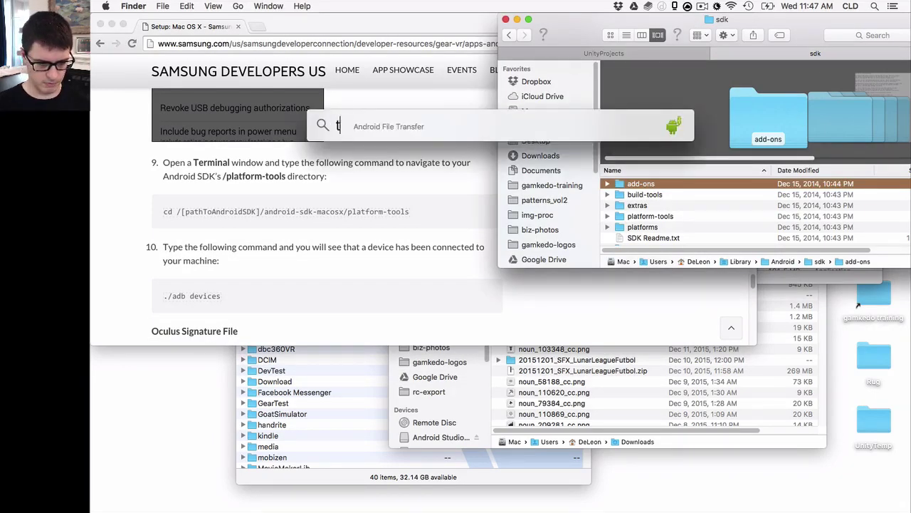
text(termi)
key(Return)
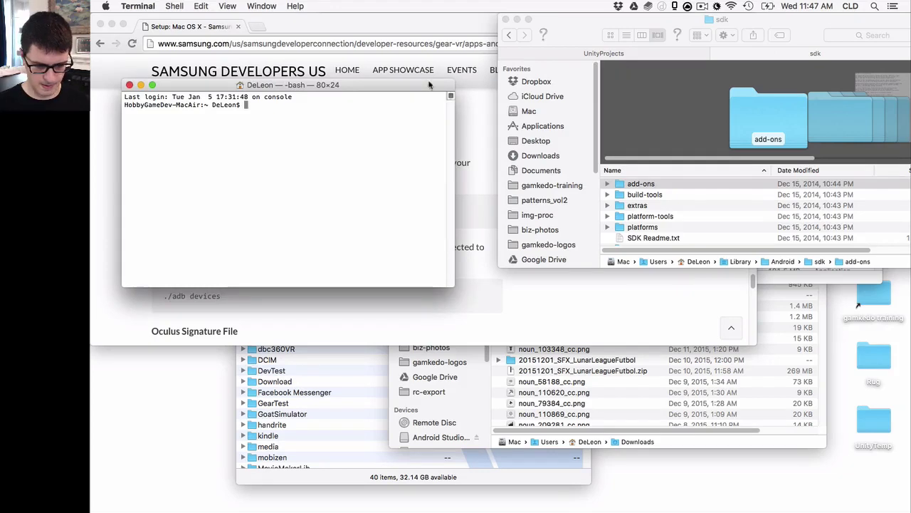
drag(429, 85, 660, 296)
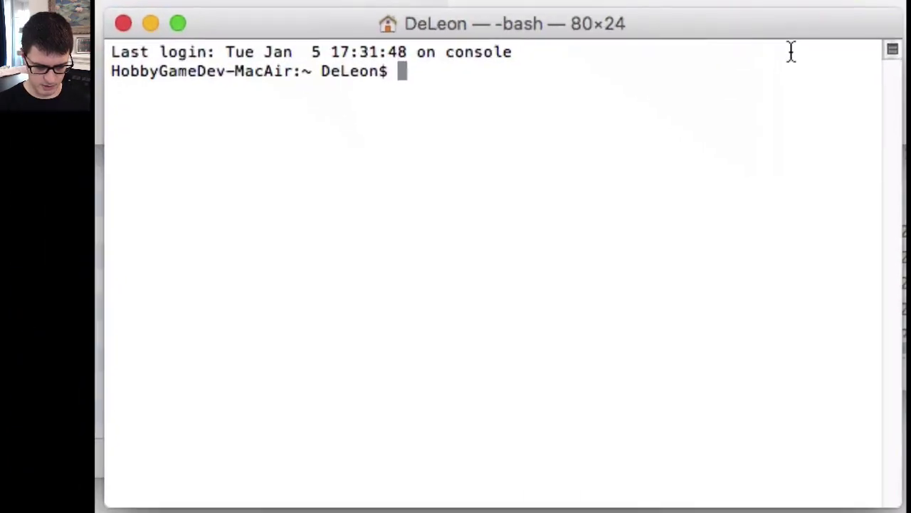
text(pwd)
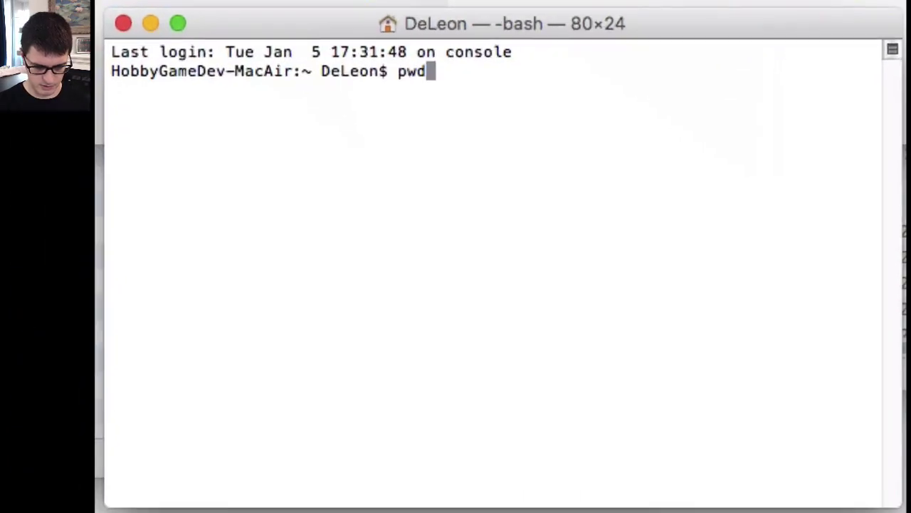
key(Return)
Change into Library/Android/sdk/platform-tools and list its files with ls
text(cd Lib)
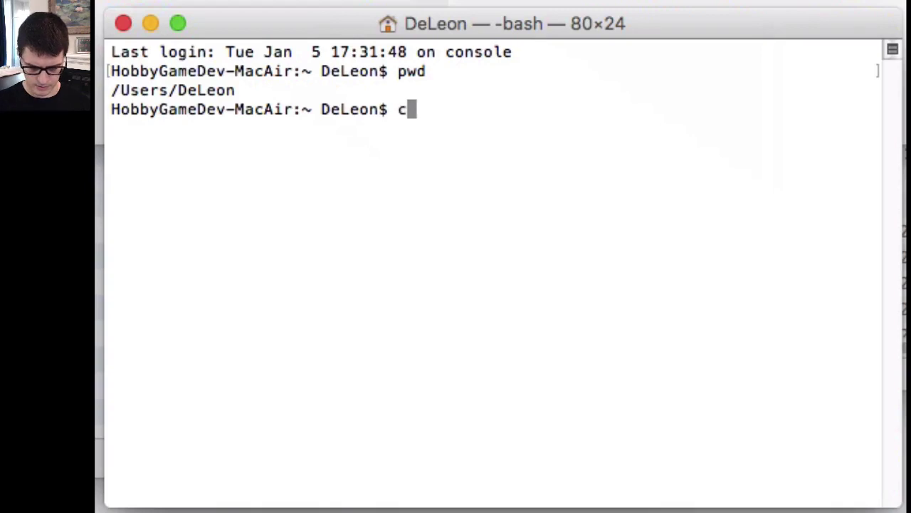
key(Tab)
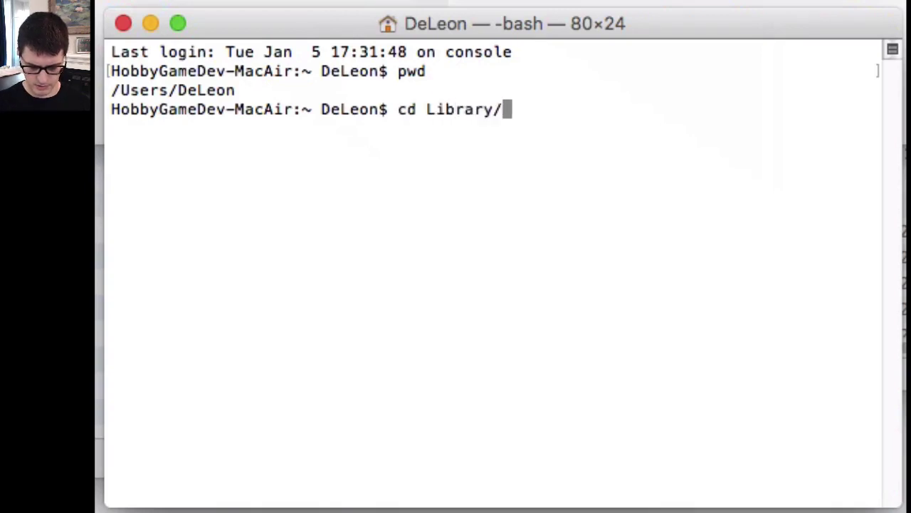
text(Andr)
key(Tab)
text(s)
key(Tab)
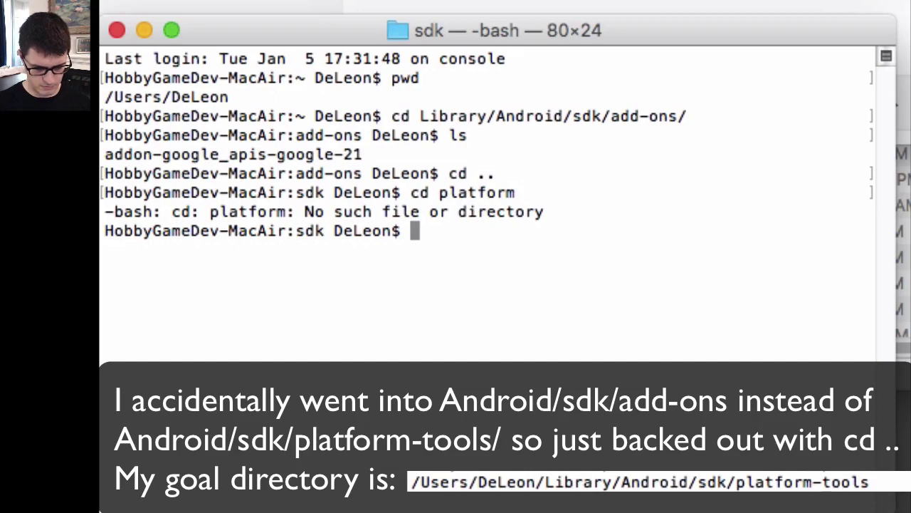
key(Up)
text(-t)
key(Tab)
key(Return)
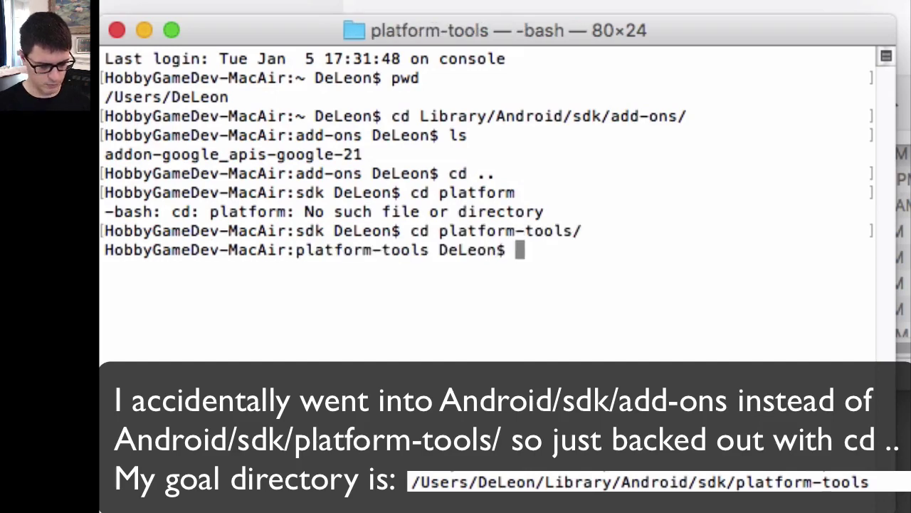
text(ls)
key(Return)
Run ./adb devices to list the attached phone and select its device ID
text(adb devices)
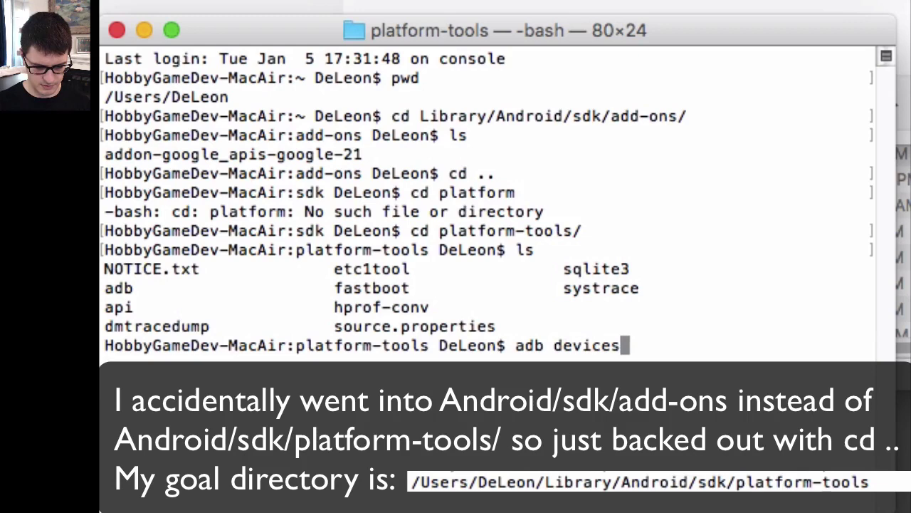
key(Return)
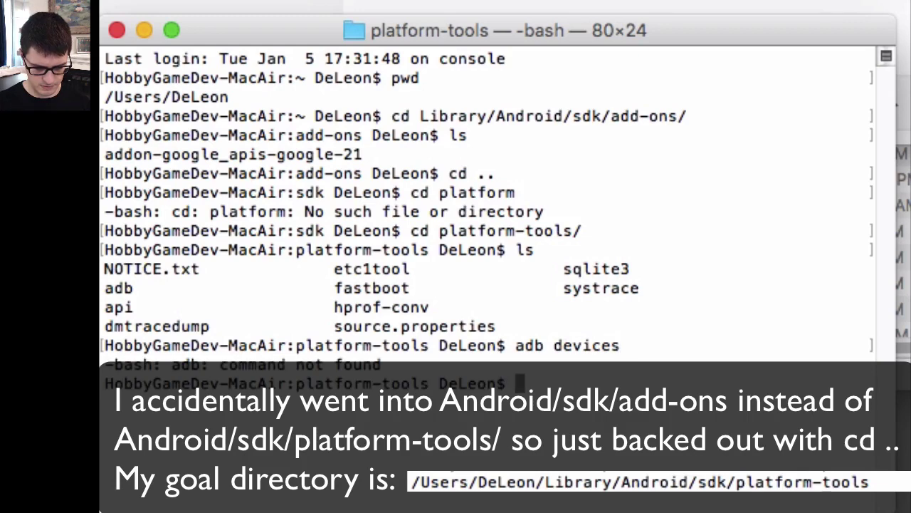
key(Up)
key(Left)
key(Left)
key(Left)
key(Left)
key(Left)
key(Left)
key(Left)
key(Left)
key(Left)
key(Left)
key(Left)
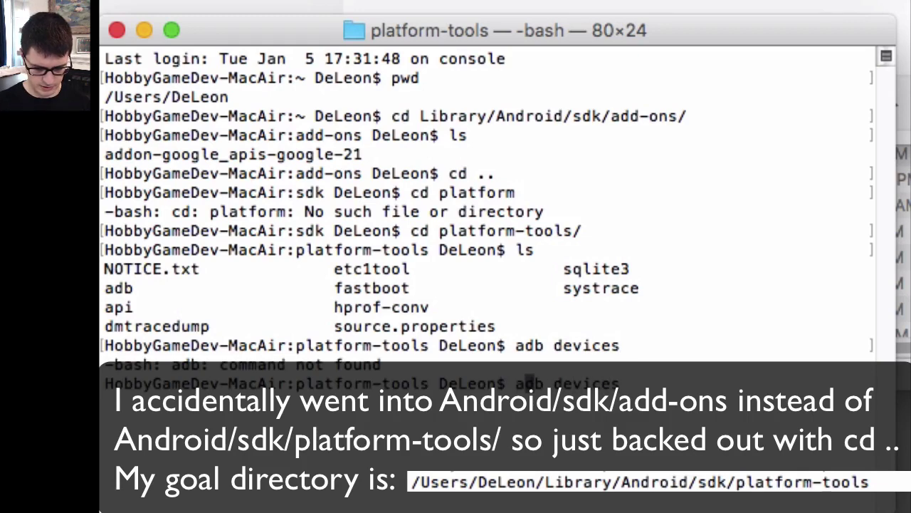
text(./)
key(Return)
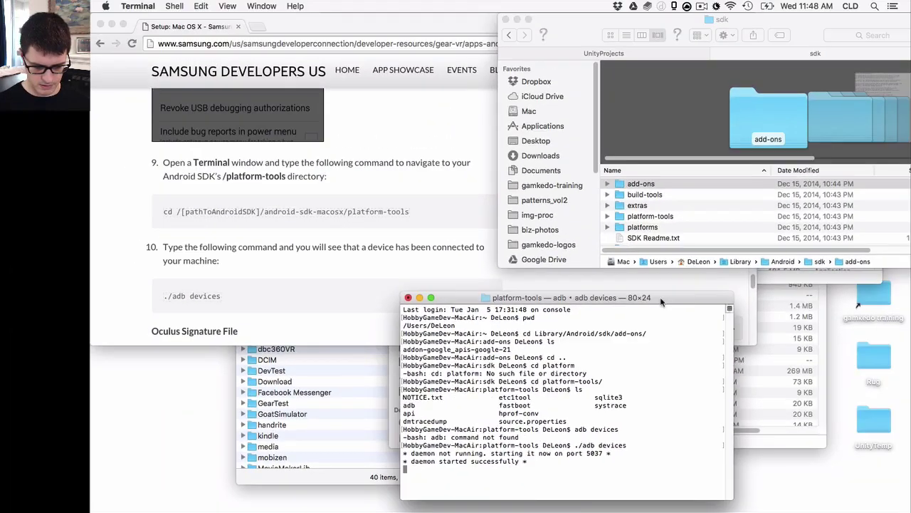
drag(699, 259, 822, 191)
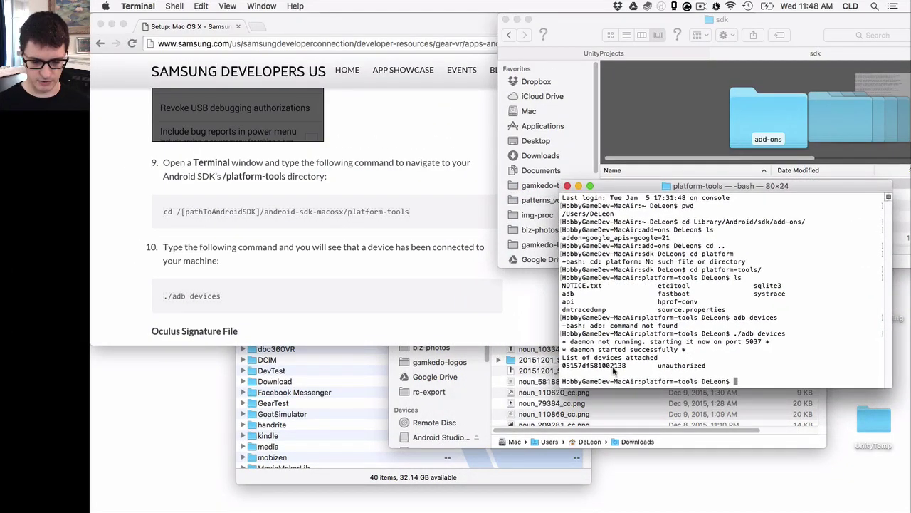
scroll(481, 279, down, 5)
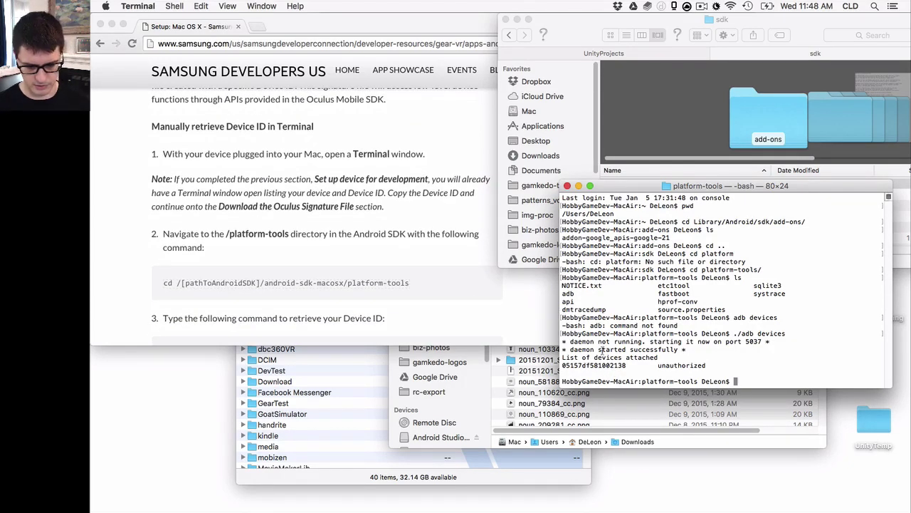
double_click(594, 366)
Copy the device ID and open the guide's Oculus Signature File Generator link in a new tab
key(cmd+c)
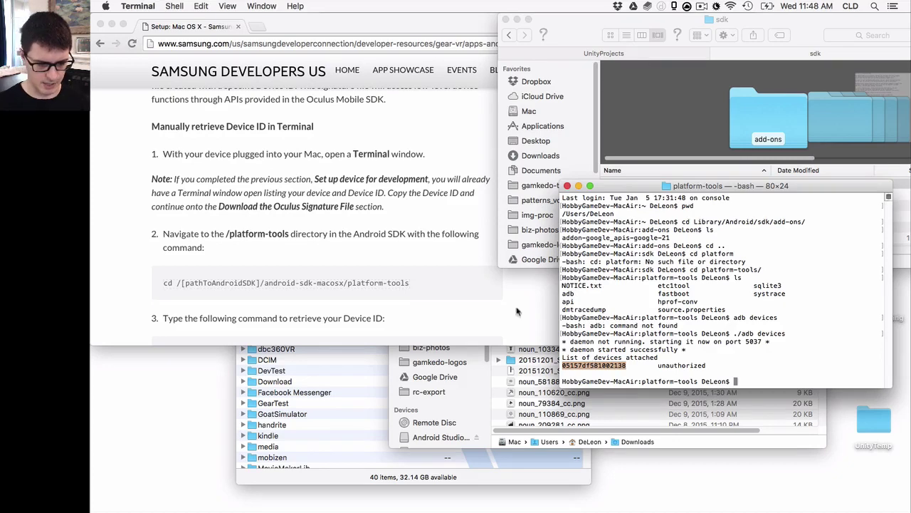
click(465, 272)
scroll(492, 258, down, 4)
scroll(491, 256, down, 5)
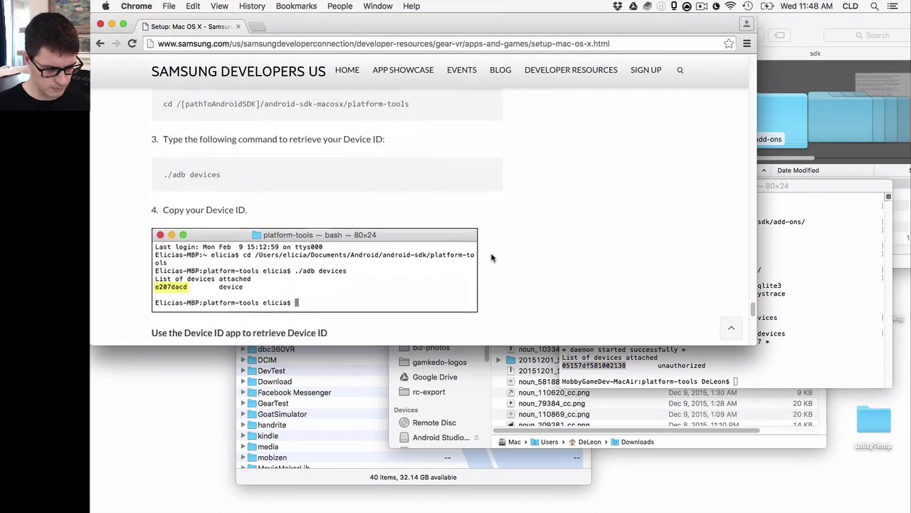
scroll(491, 255, down, 1)
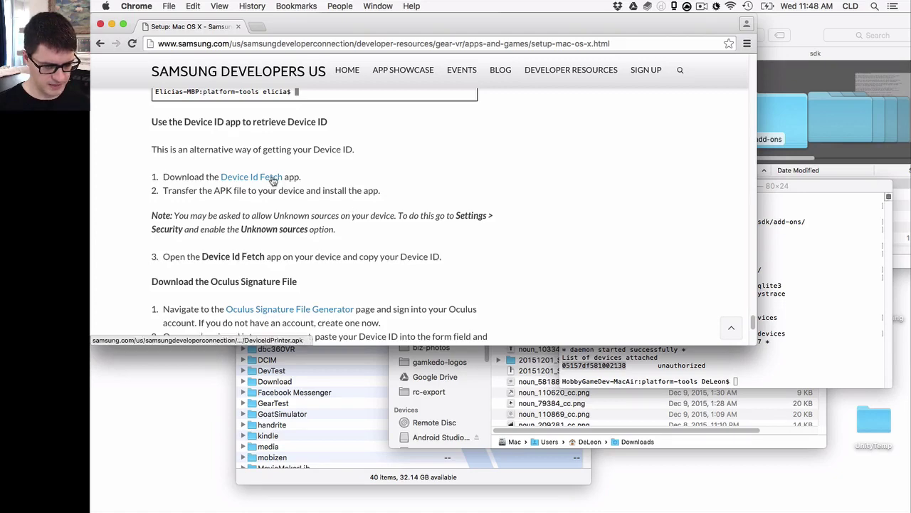
scroll(314, 185, down, 4)
right_click(337, 185)
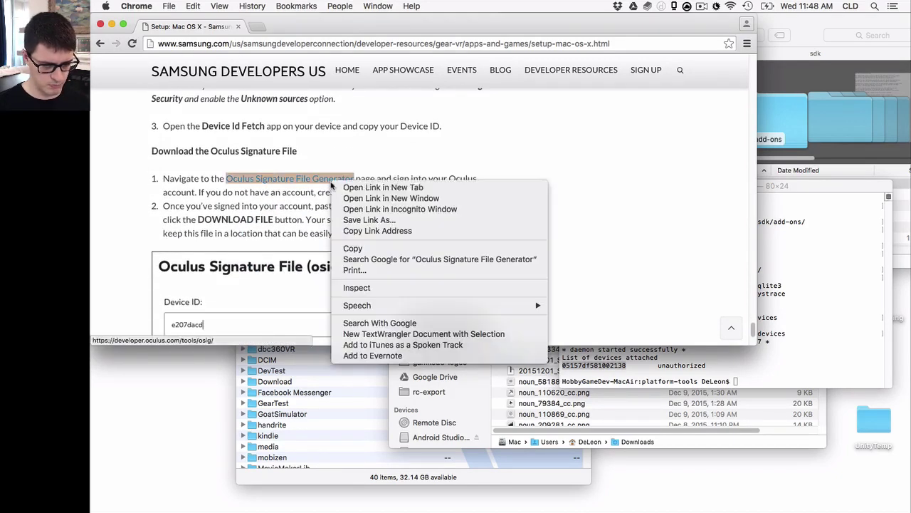
click(363, 188)
Log in to Oculus in the new tab, open the Developer Center, then return to the guide tab
scroll(397, 132, down, 1)
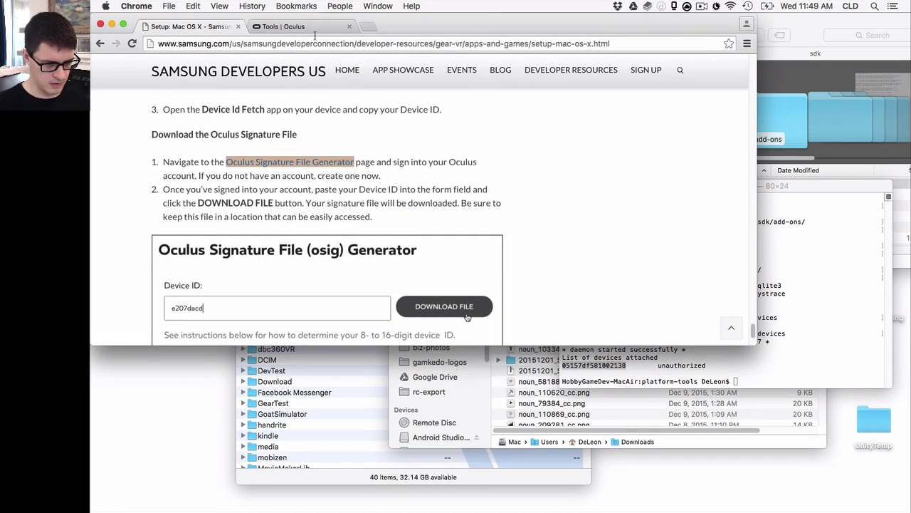
key(ctrl+Tab)
scroll(402, 138, down, 2)
scroll(402, 138, down, 3)
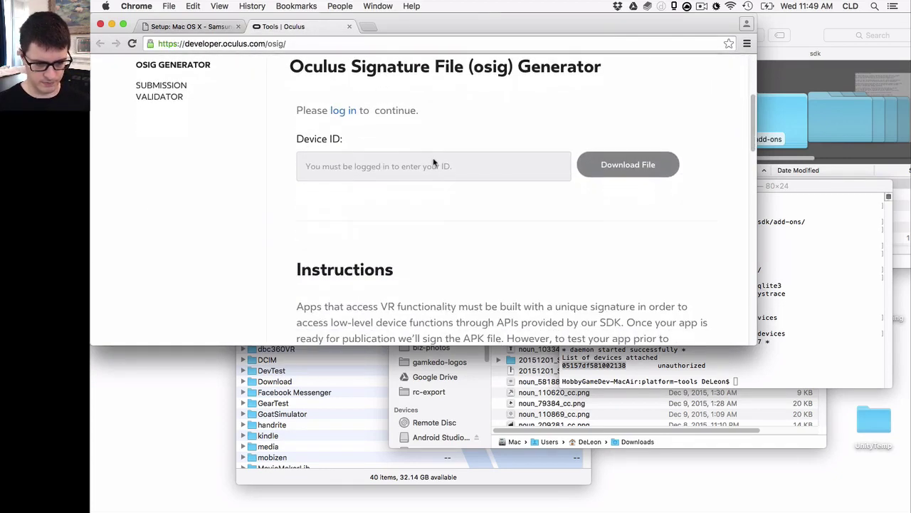
scroll(470, 174, up, 6)
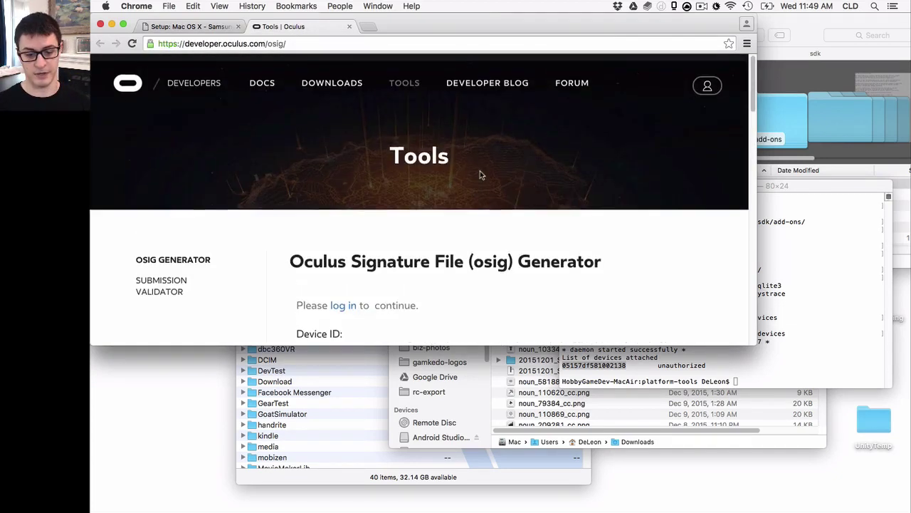
click(345, 303)
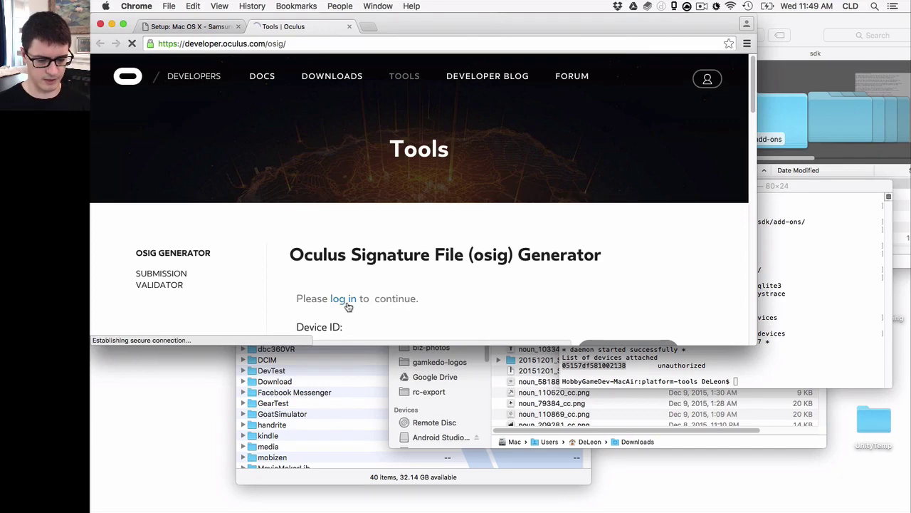
click(457, 277)
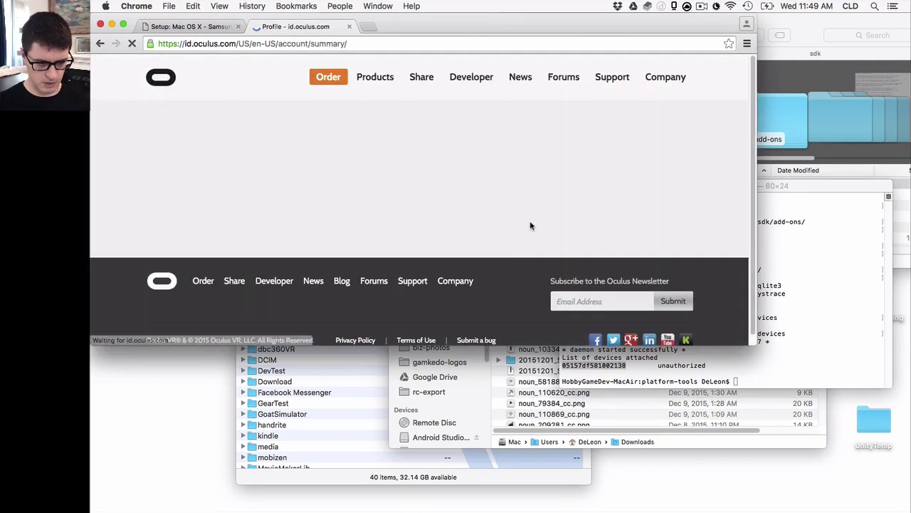
scroll(569, 163, down, 1)
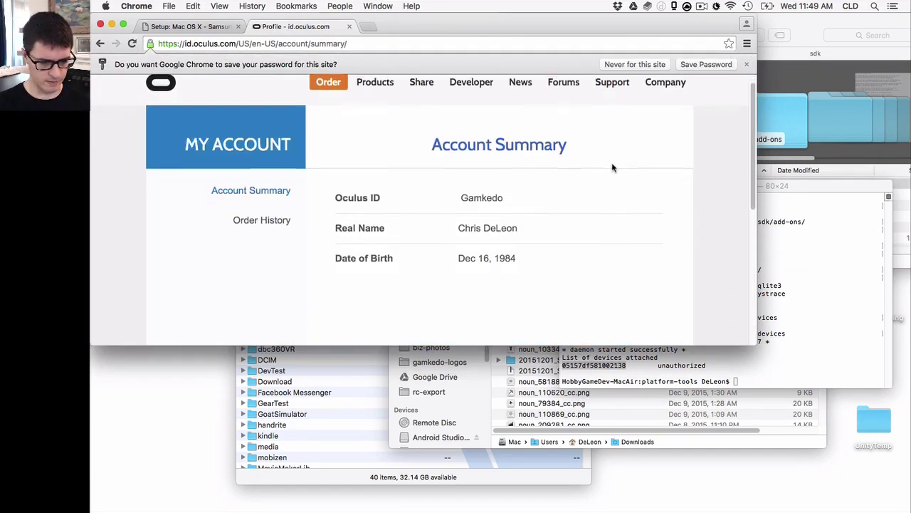
scroll(381, 160, down, 4)
scroll(383, 160, down, 2)
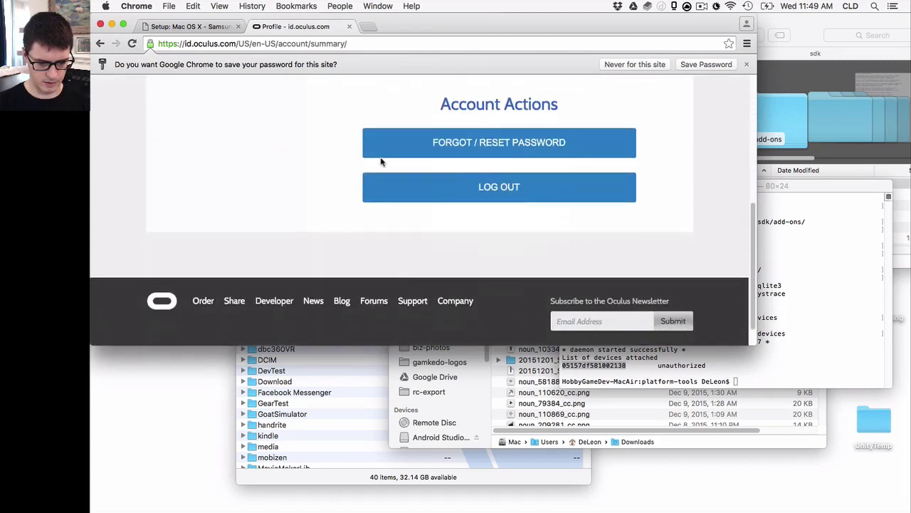
scroll(399, 161, up, 6)
click(457, 103)
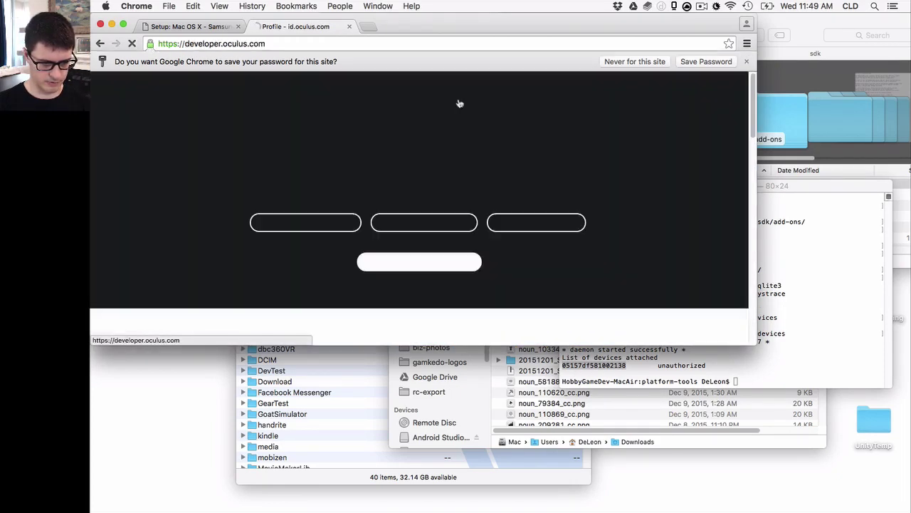
click(209, 27)
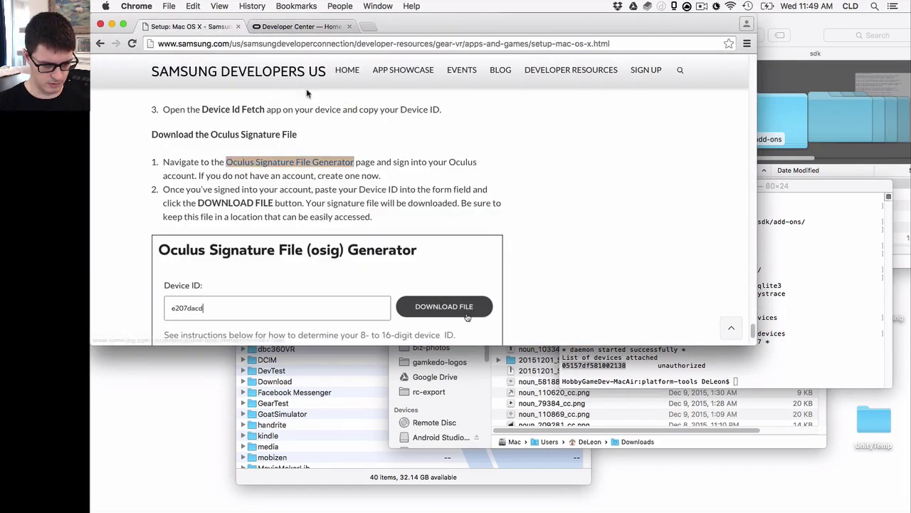
Close the Developer Center tab, paste the device ID into the generator and download the signature file
super+click(301, 162)
click(362, 27)
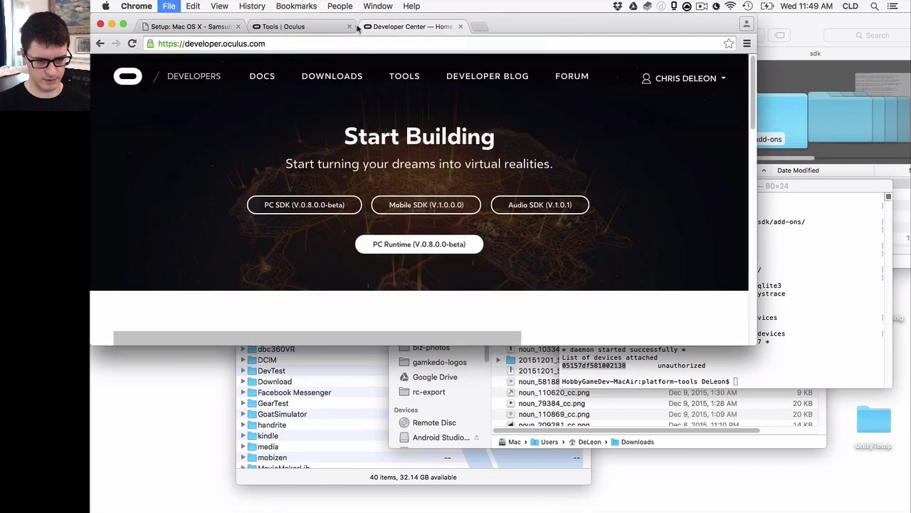
key(super+w)
scroll(444, 157, down, 3)
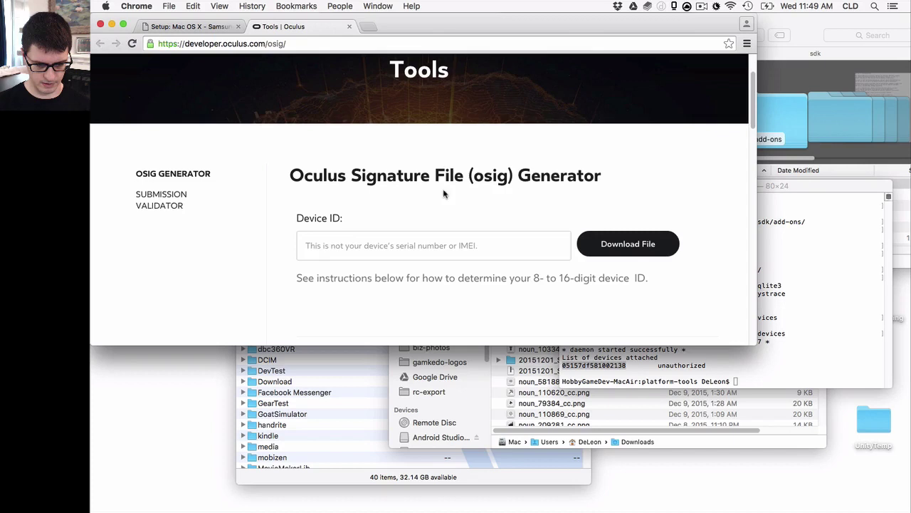
click(465, 246)
key(super+v)
click(645, 242)
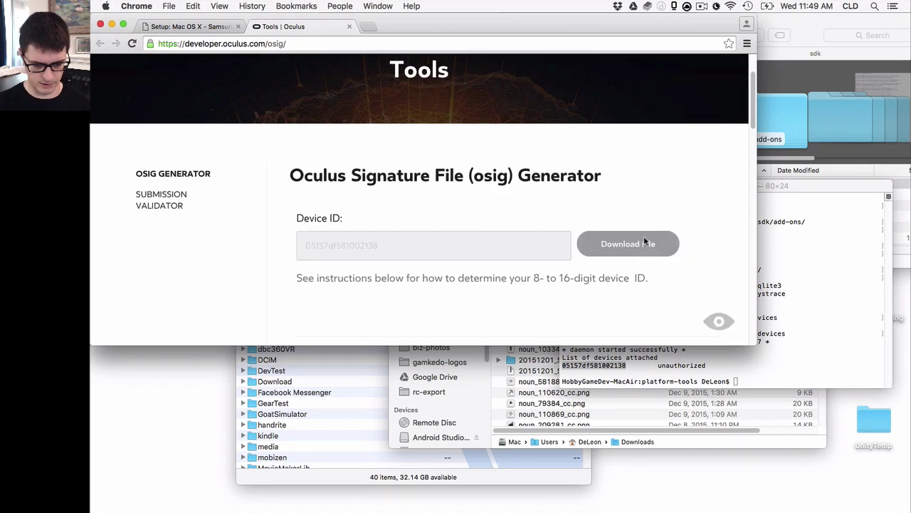
Reveal the downloaded oculussig file in Finder from the download shelf
scroll(651, 213, down, 3)
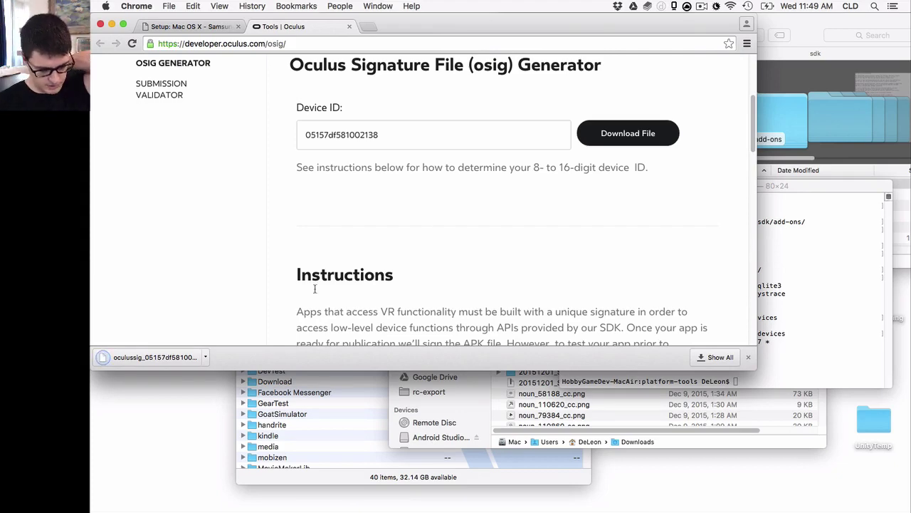
click(205, 356)
click(240, 392)
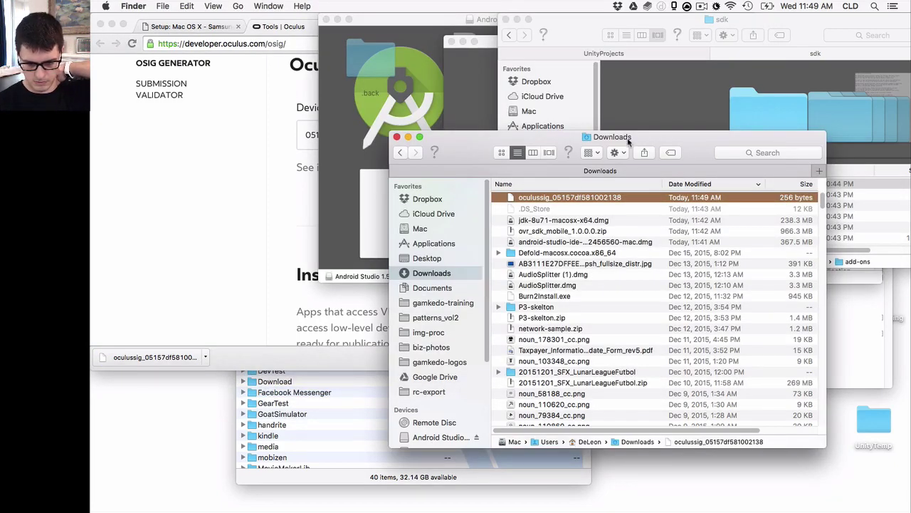
Tidy the Finder windows, closing the Mac disk and computer-level windows
drag(628, 142, 370, 163)
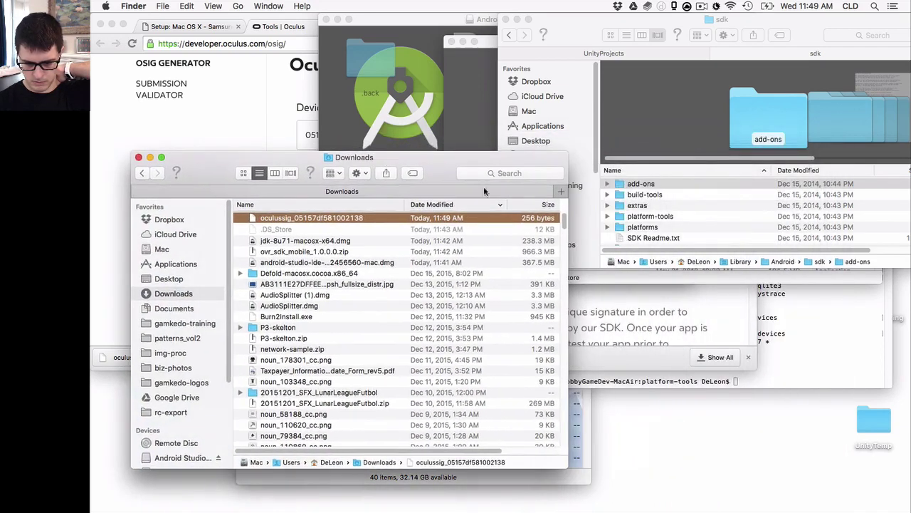
click(728, 278)
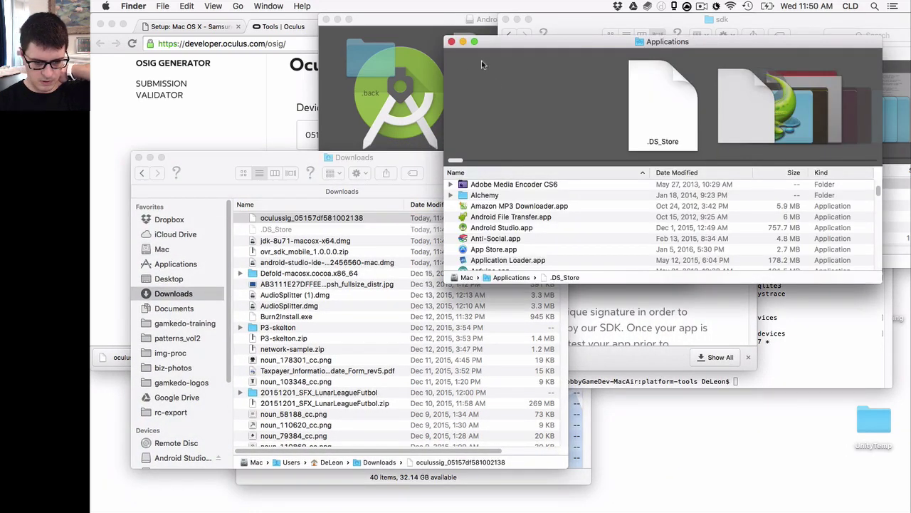
key(ctrl+super+Up)
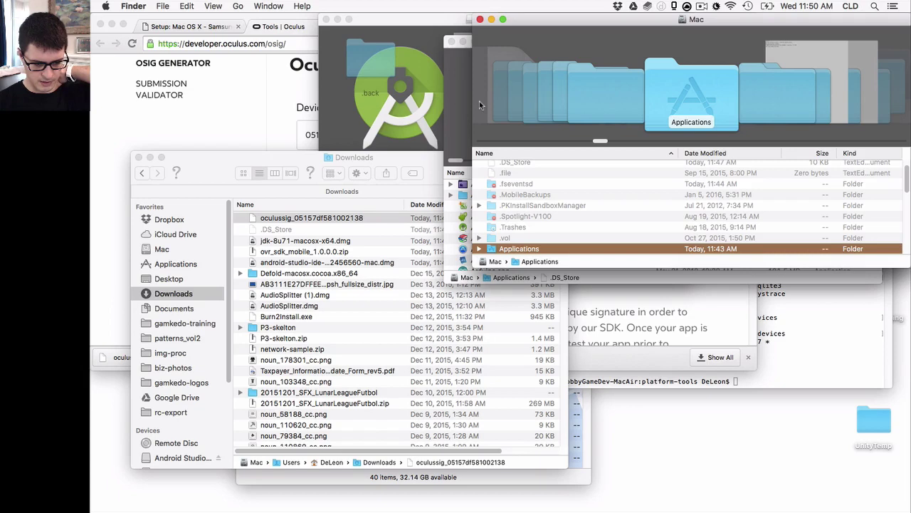
key(ctrl+super+Up)
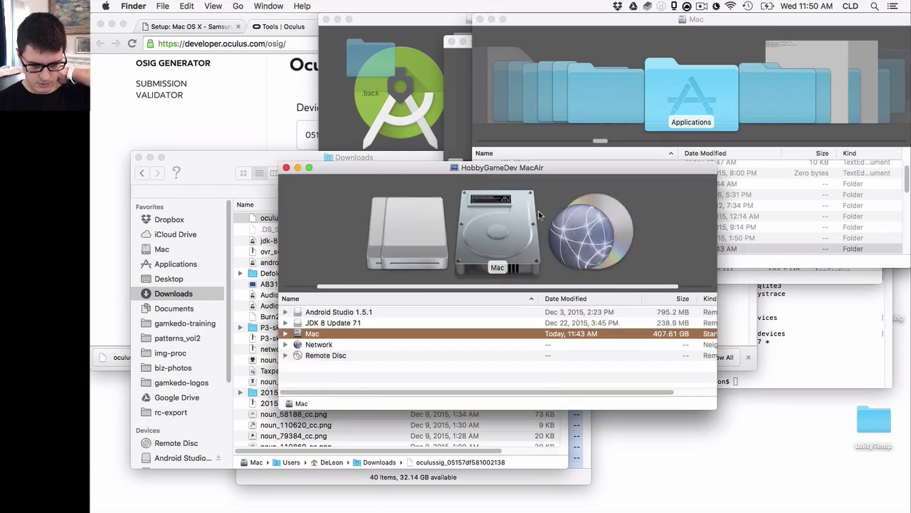
key(super+w)
click(635, 217)
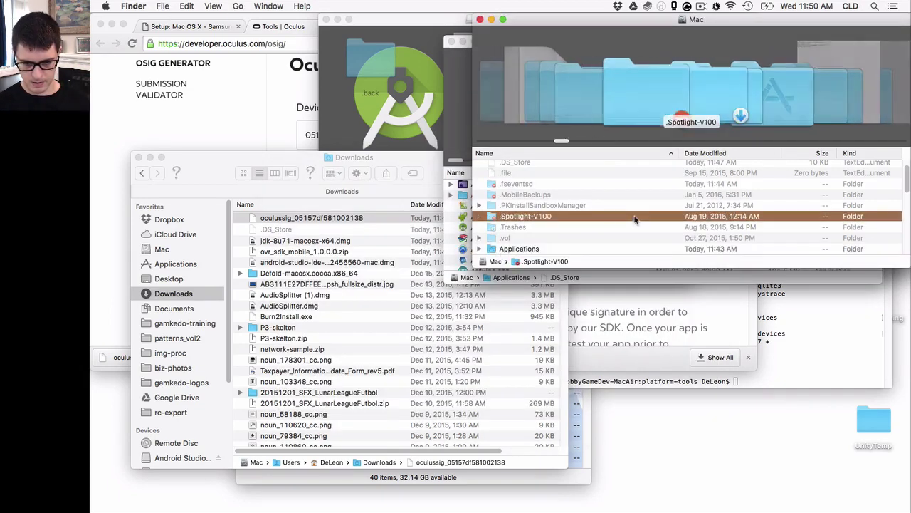
key(super+w)
key(super+w)
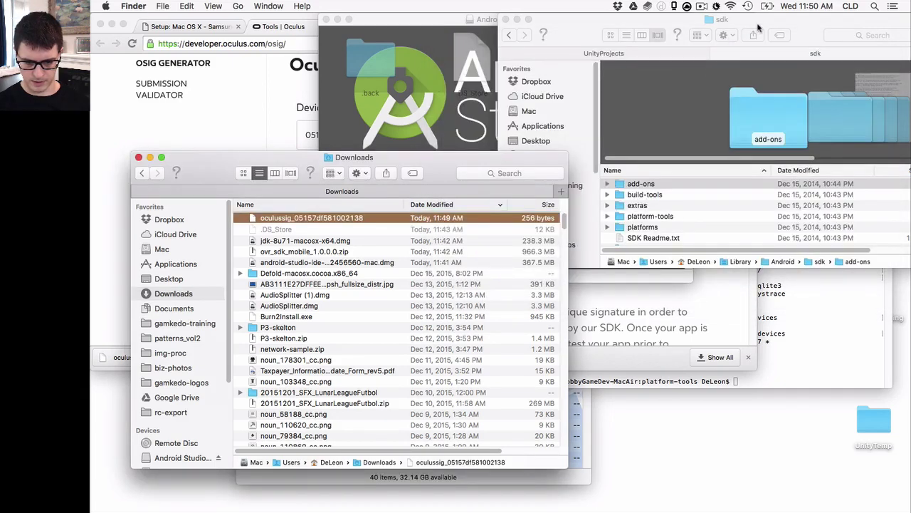
Open UnityProjects on the Desktop and move the oculussig file from Downloads into it
click(545, 142)
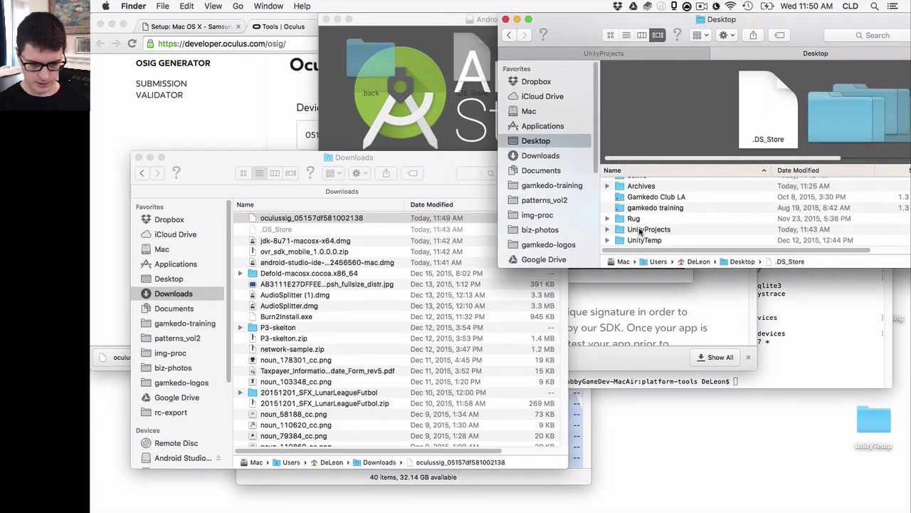
double_click(639, 229)
drag(408, 220, 625, 208)
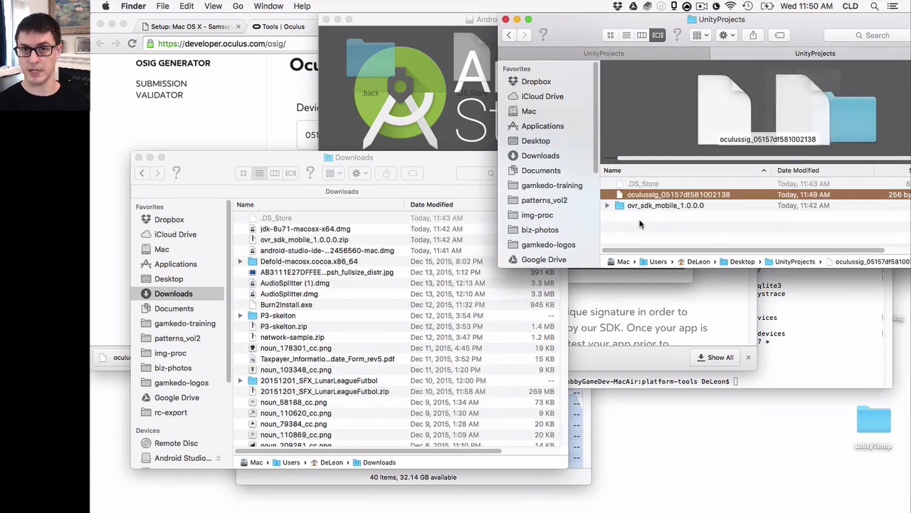
click(433, 169)
Close the Oculus signature tool tab in Chrome, leaving the Samsung Gear VR Mac setup page
click(250, 149)
scroll(292, 163, down, 5)
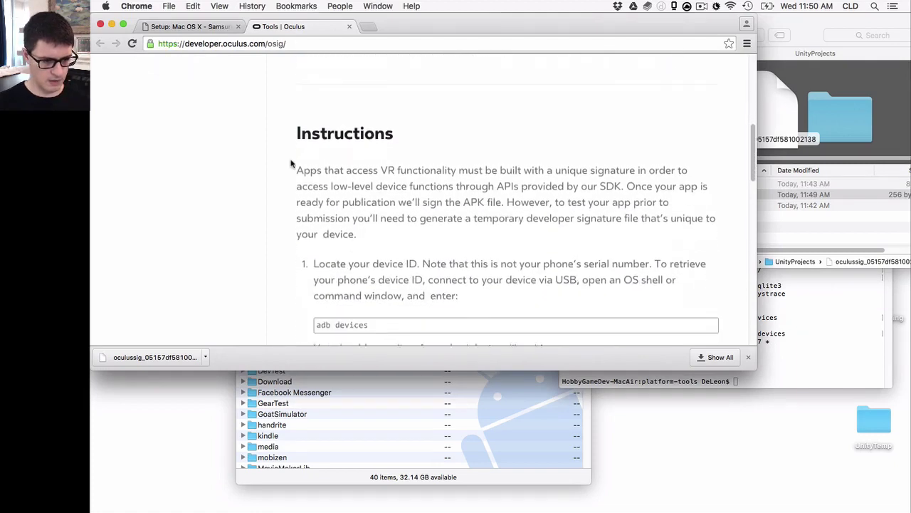
key(super+w)
scroll(318, 132, down, 2)
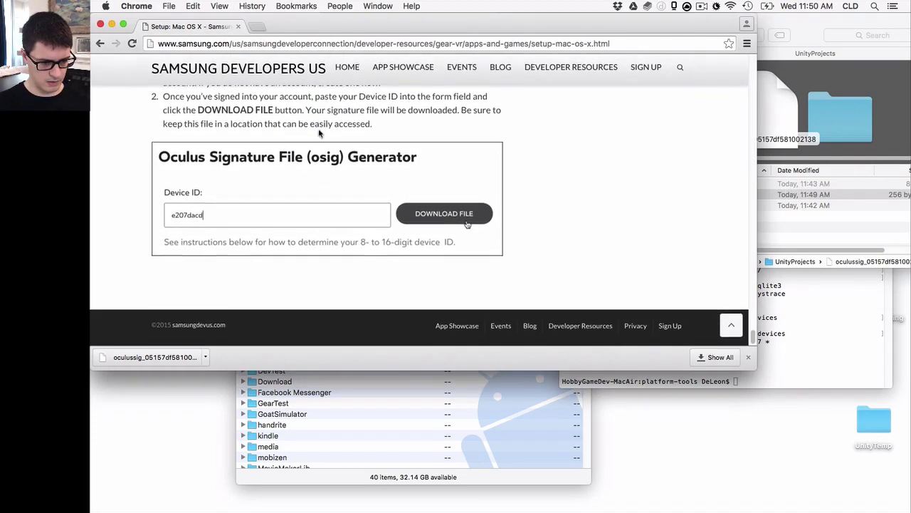
scroll(409, 156, up, 3)
scroll(410, 158, down, 3)
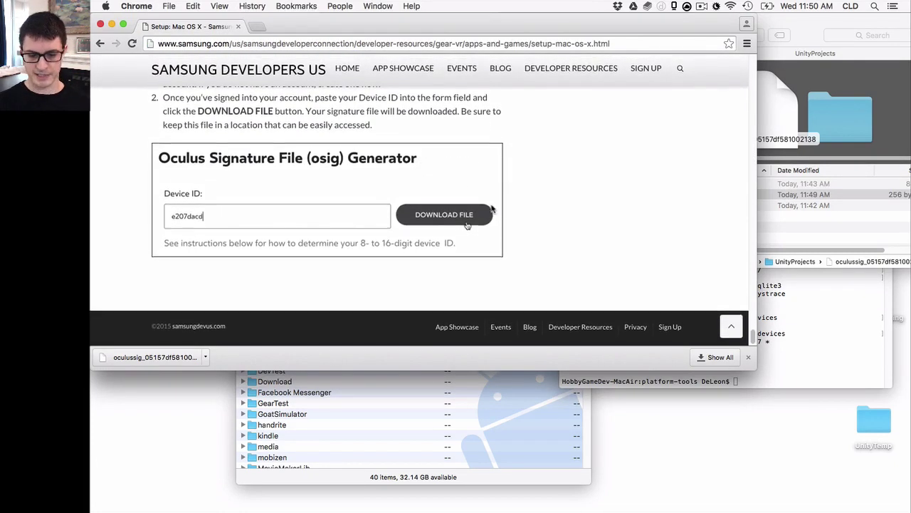
scroll(539, 245, up, 6)
scroll(538, 245, up, 20)
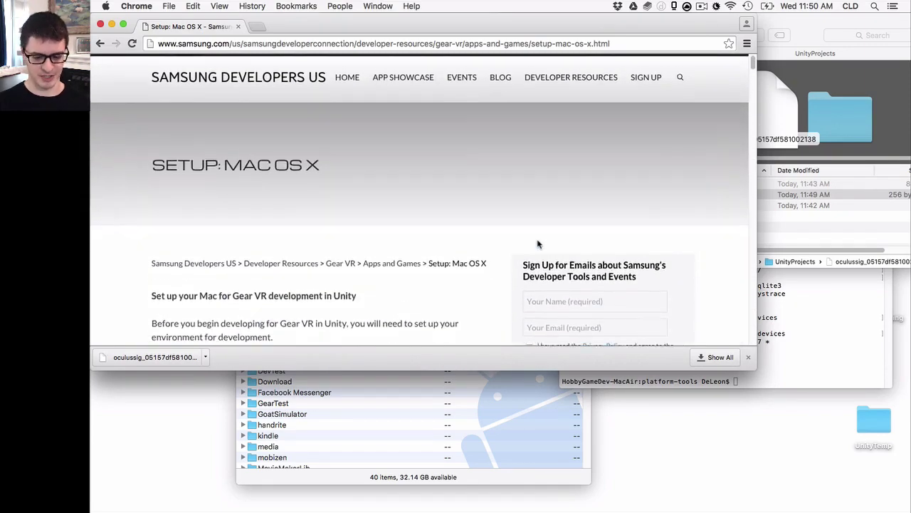
click(797, 240)
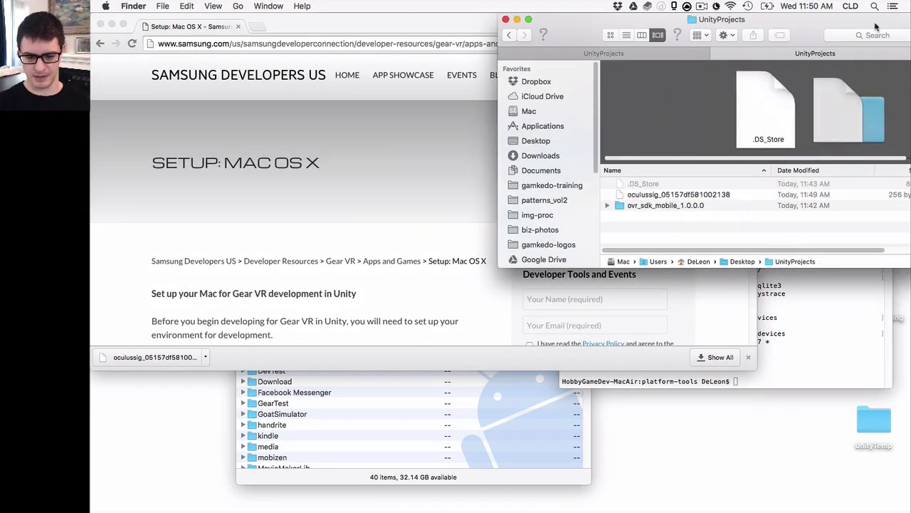
key(super+space)
Launch Unity and create a 3D project named GearVRDemo in Desktop/UnityProjects
text(uni)
key(Return)
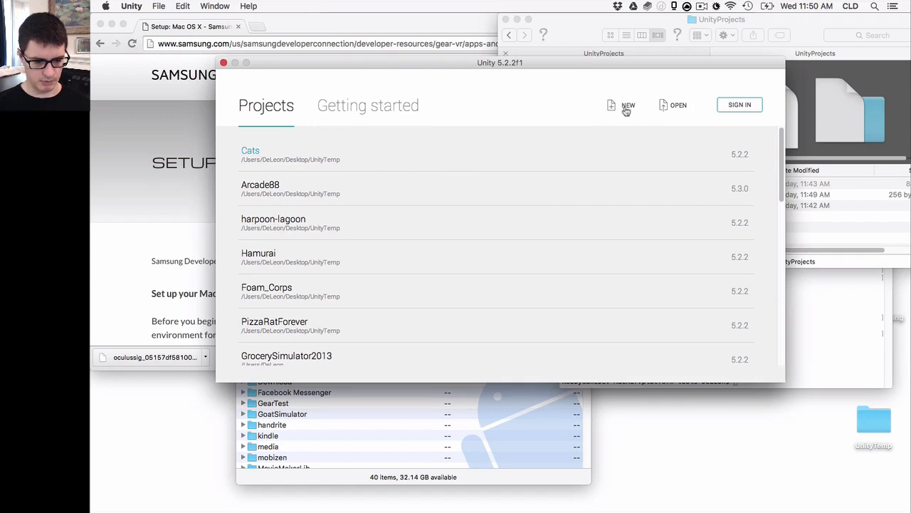
click(627, 107)
triple_click(470, 186)
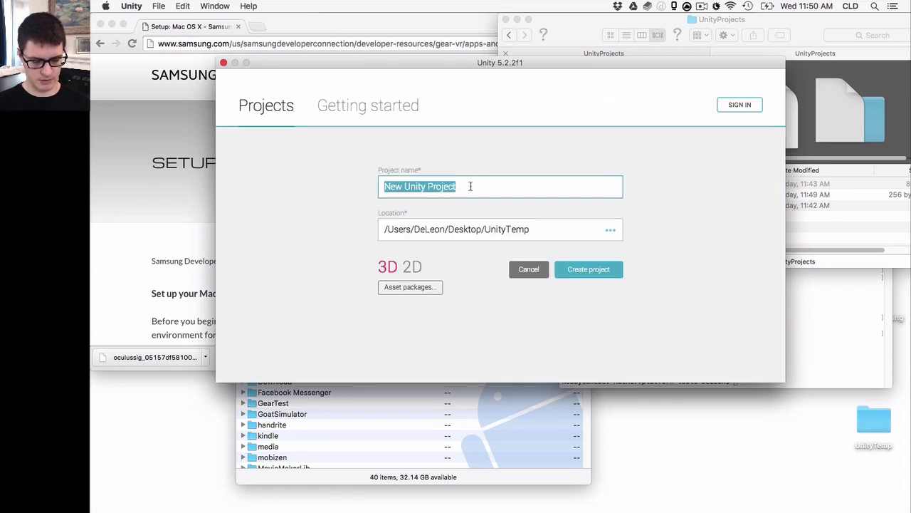
text(GearVRDemo)
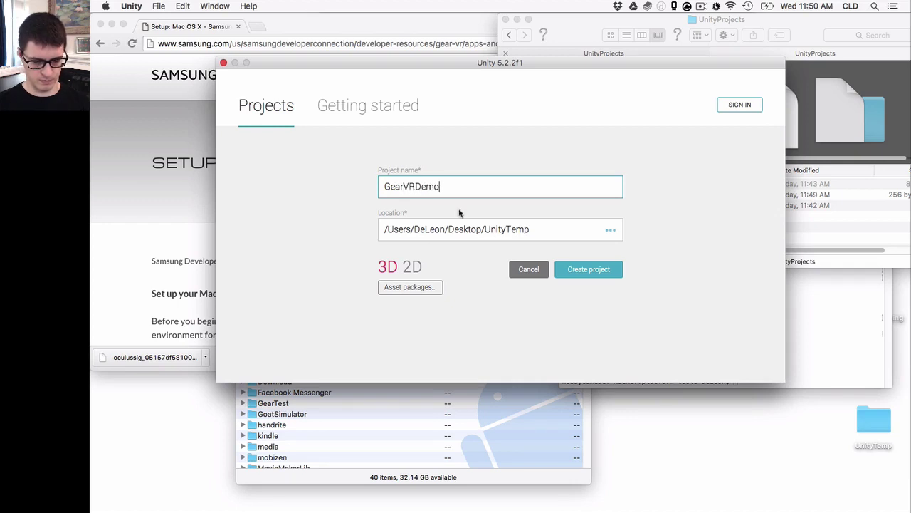
triple_click(502, 232)
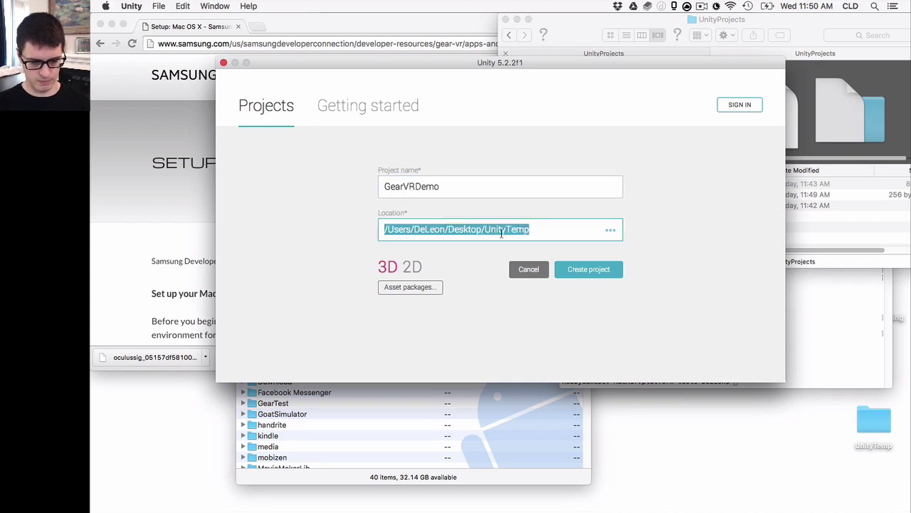
click(507, 231)
key(shift+End)
text(Projec)
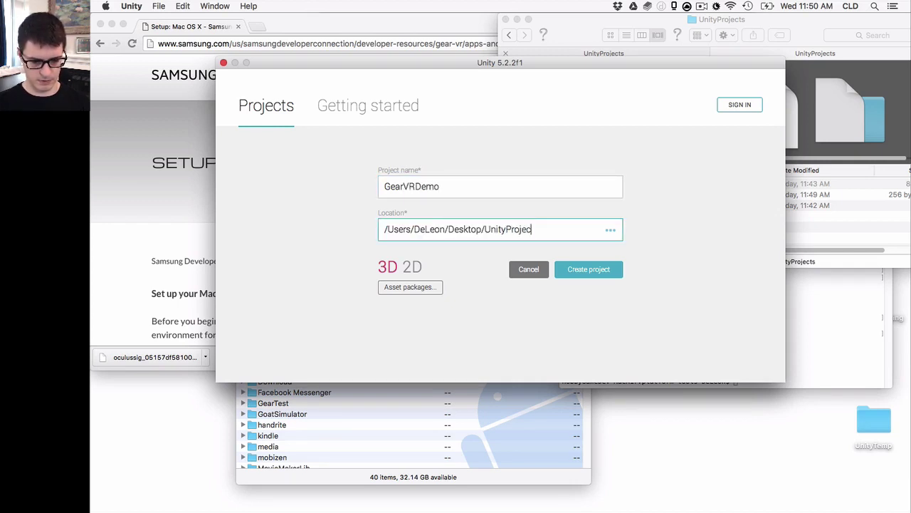
text(ts)
key(shift+Tab)
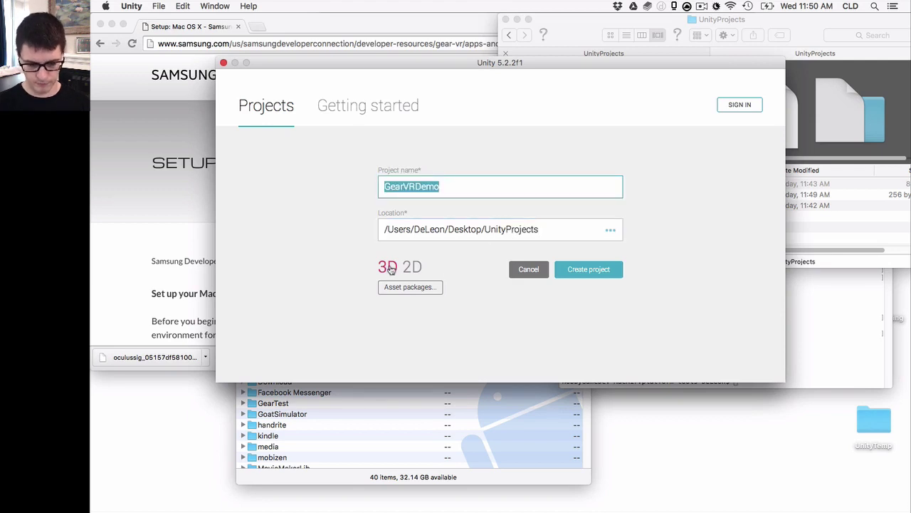
click(607, 273)
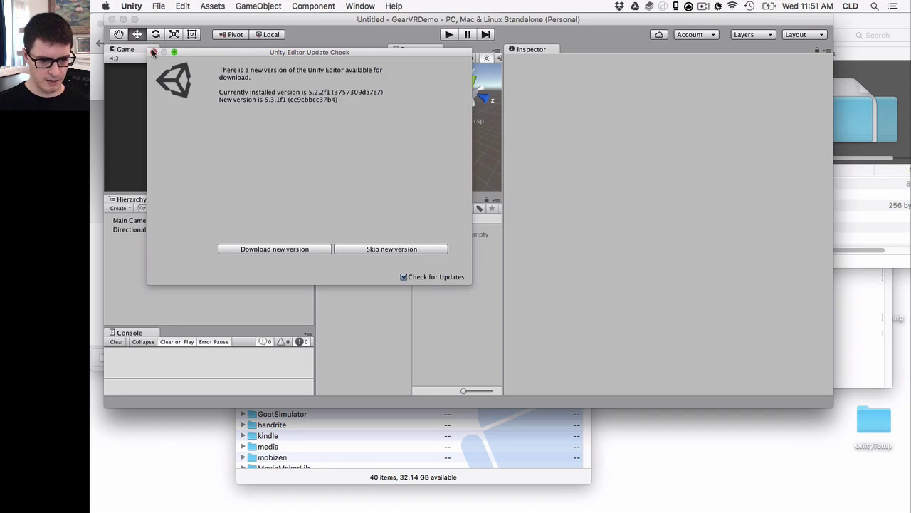
Dismiss the update notice and add a Cube to the scene via GameObject > 3D Object
click(153, 52)
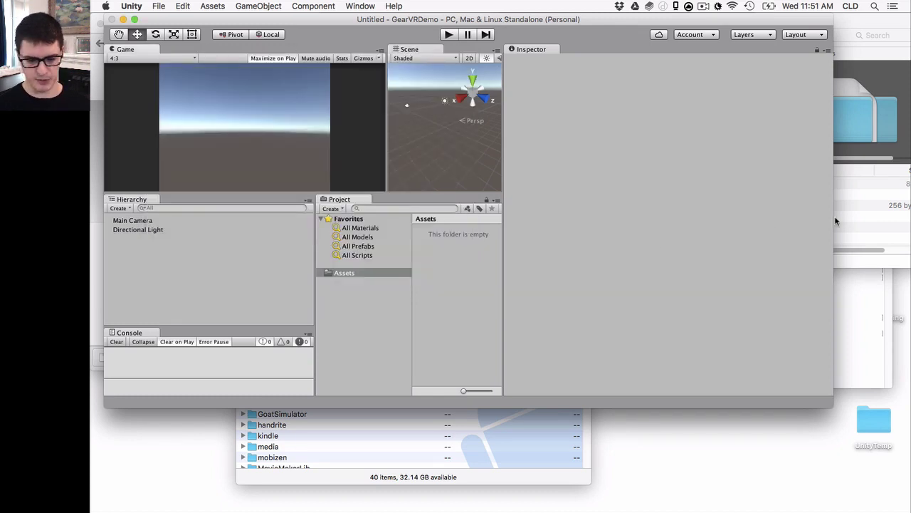
click(853, 221)
click(509, 291)
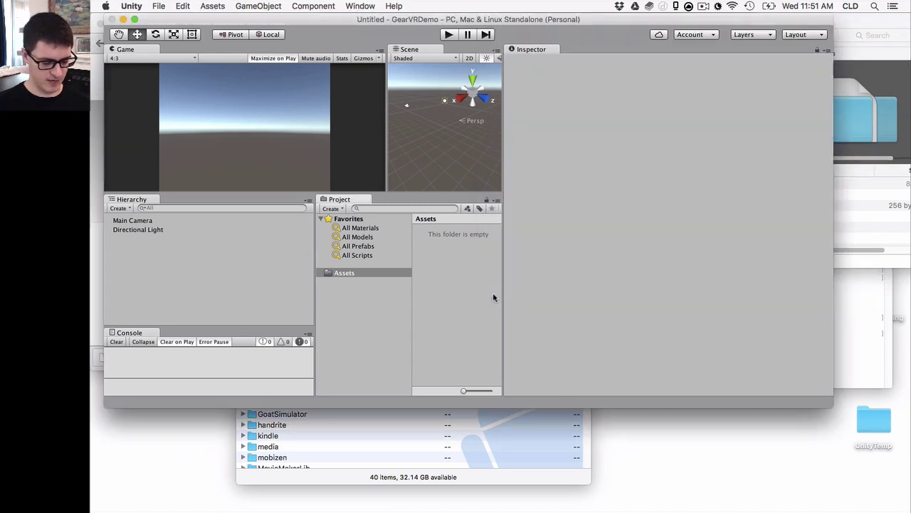
click(261, 5)
mouse_move(299, 42)
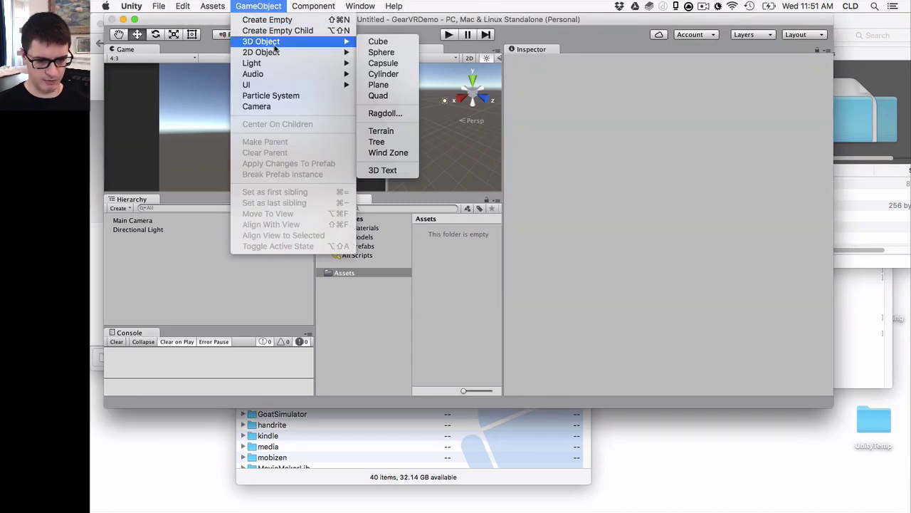
click(383, 42)
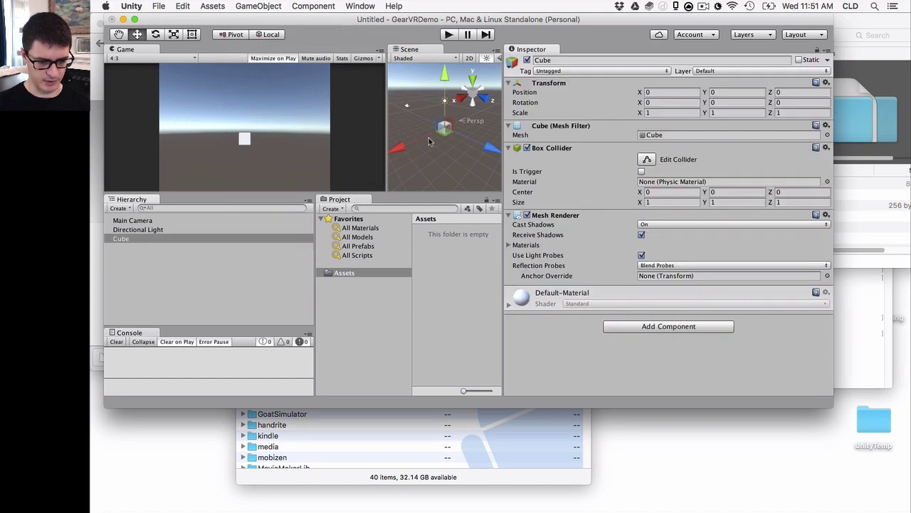
key(f)
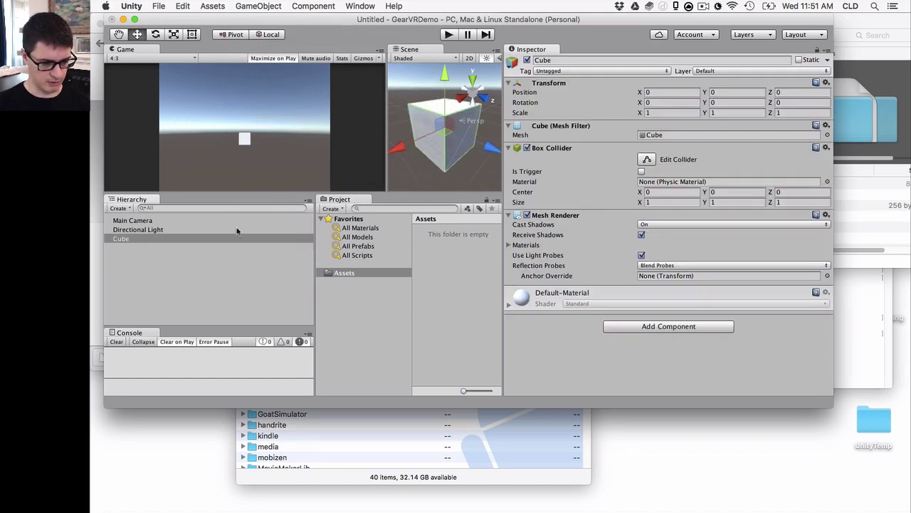
Align the Main Camera with the view, set its X rotation to 0, and lower it
click(232, 220)
click(258, 6)
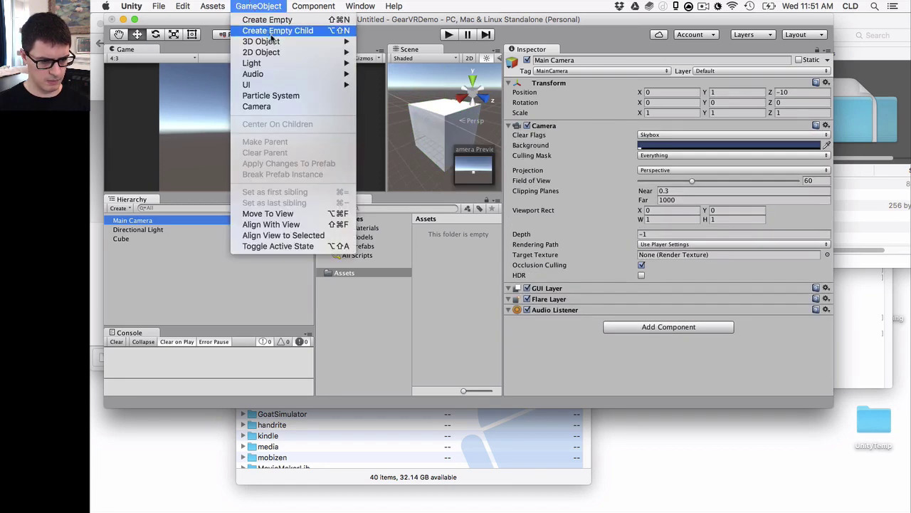
mouse_move(274, 44)
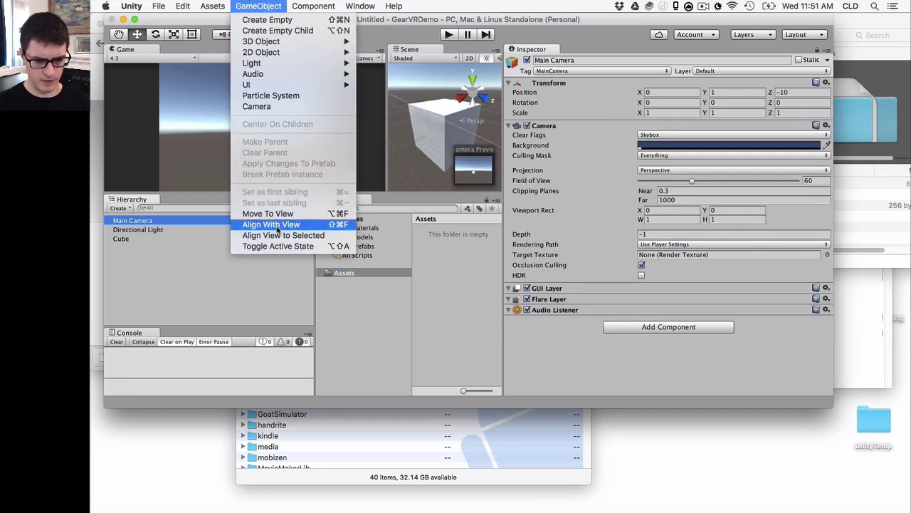
click(415, 180)
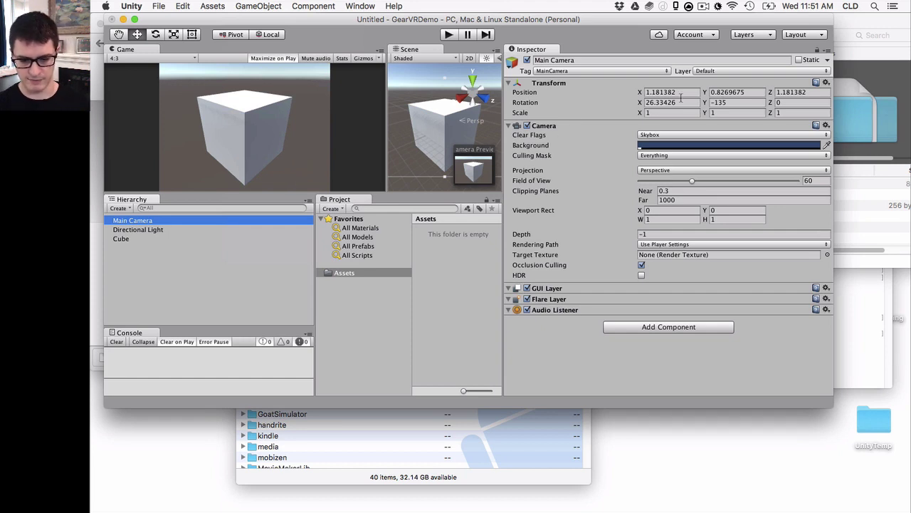
click(681, 102)
text(0)
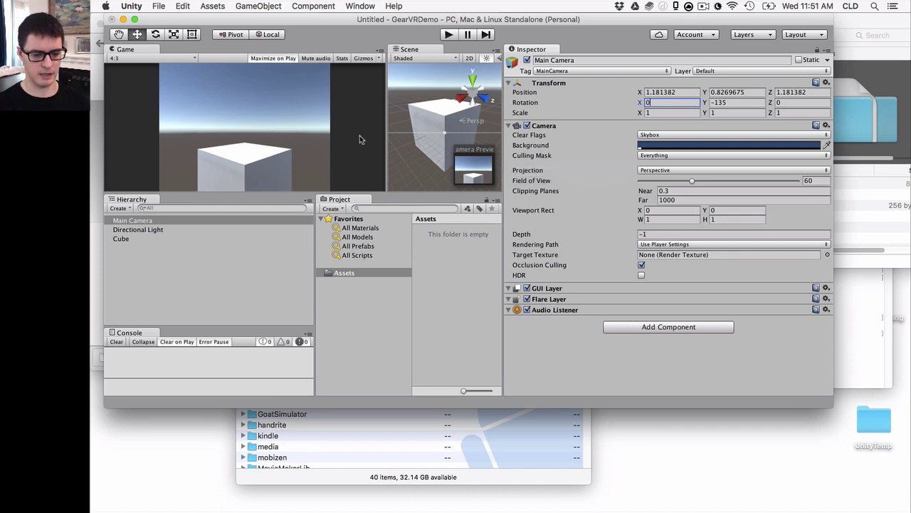
text(f)
drag(446, 83, 447, 103)
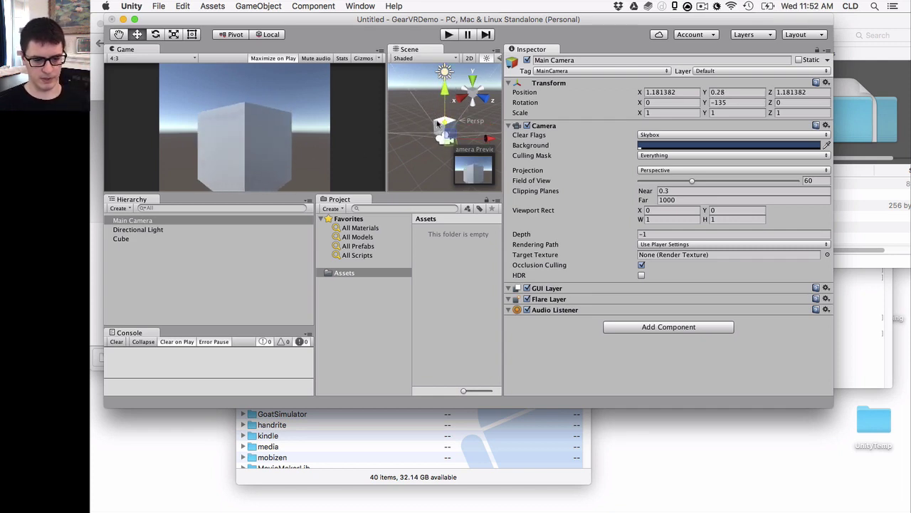
scroll(432, 120, up, 10)
scroll(429, 116, down, 5)
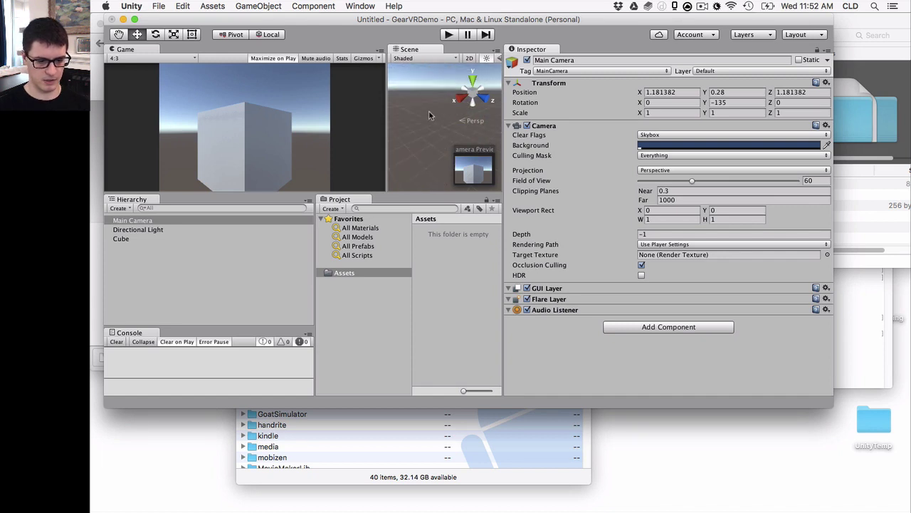
Attach a new script named SpinCube to the Cube and open it in MonoDevelop
click(424, 96)
key(f)
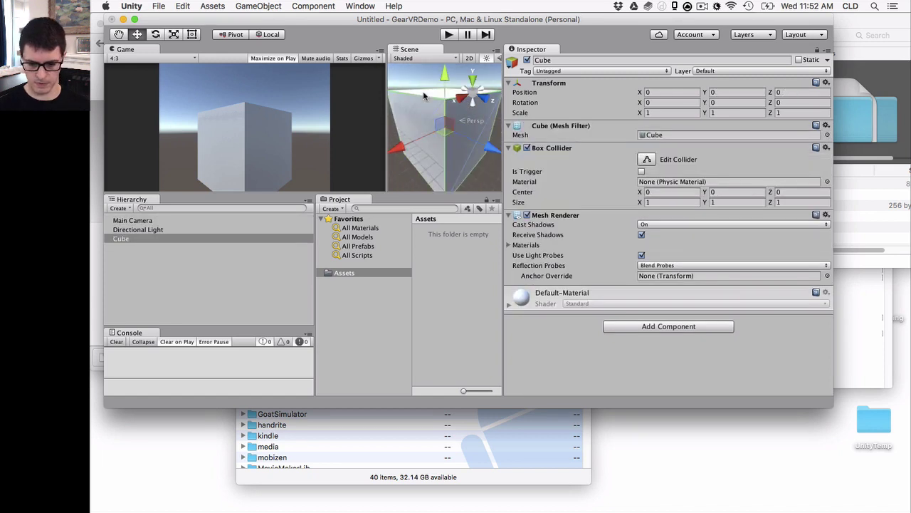
click(648, 325)
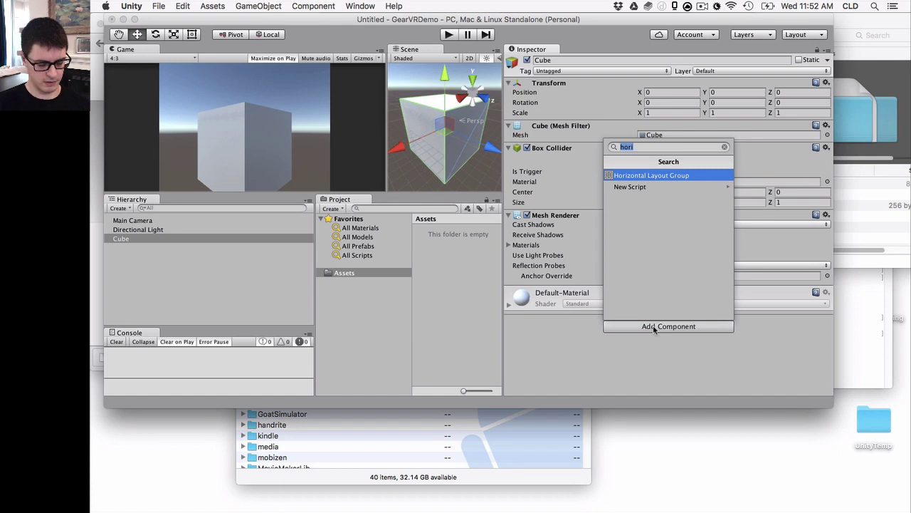
text(SpinCube)
key(Return)
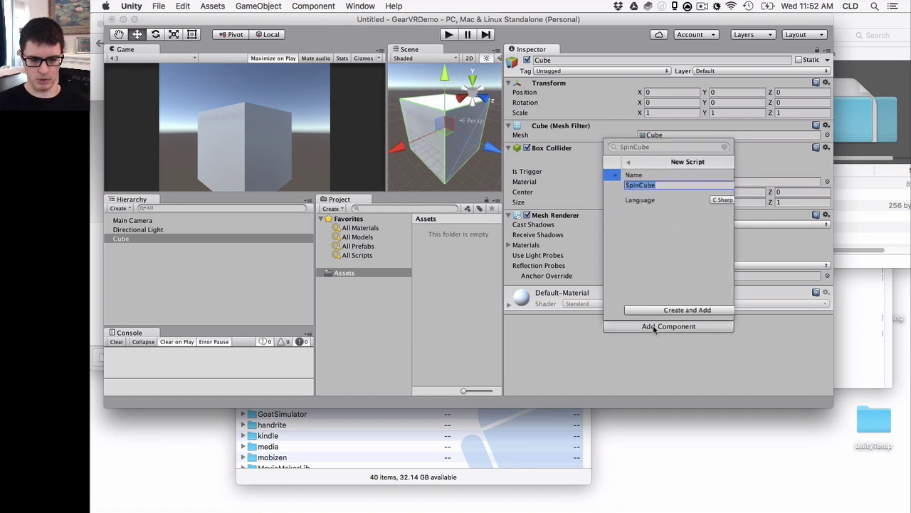
key(Return)
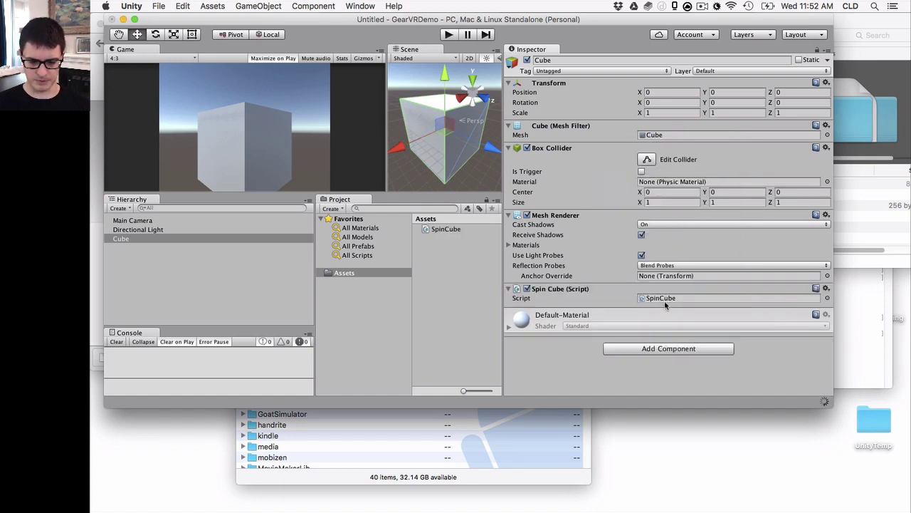
double_click(661, 297)
Add transform.Rotate(0.0f, 40.0f * Time.deltaTime, 0.0f); inside Update and save SpinCube
click(525, 209)
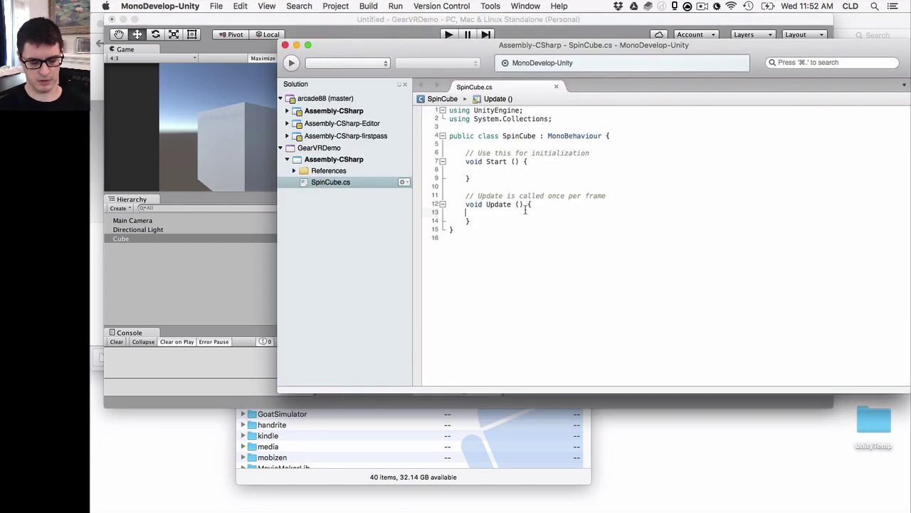
key(Tab)
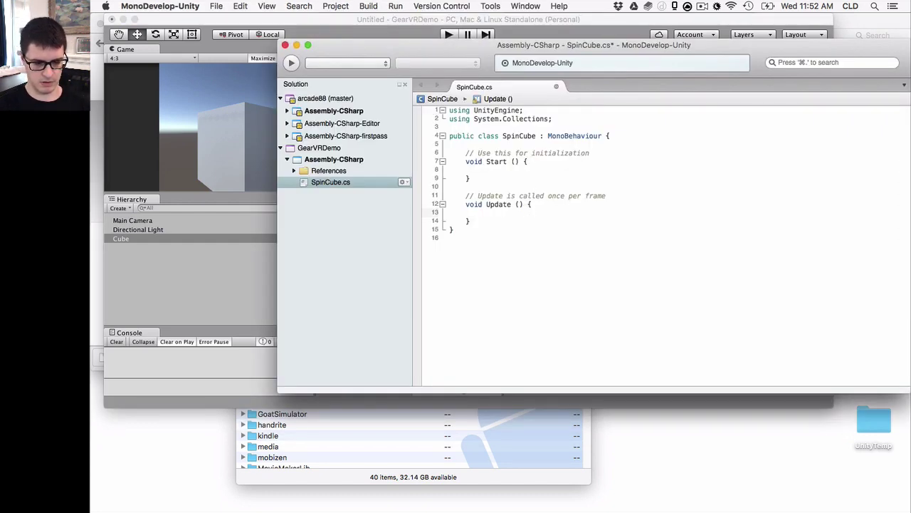
text(tran)
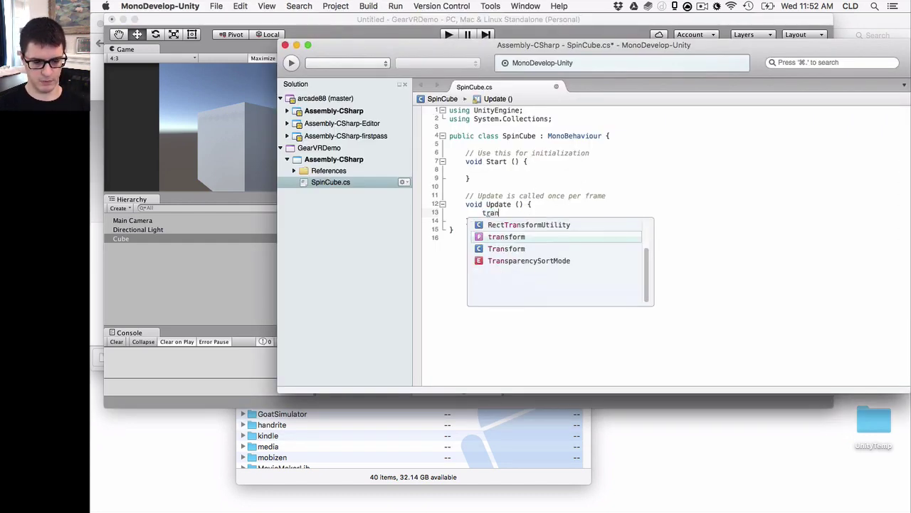
text(sform.ro)
key(Down)
key(Return)
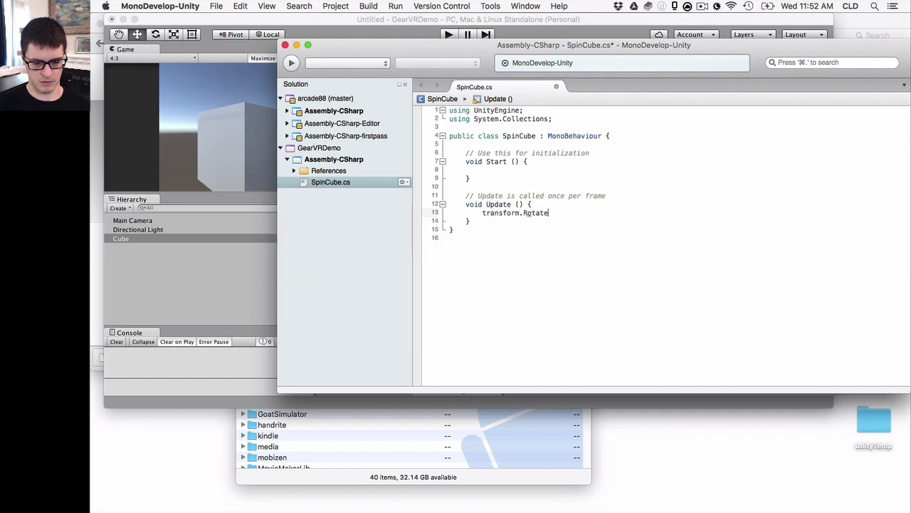
text((0.0f,)
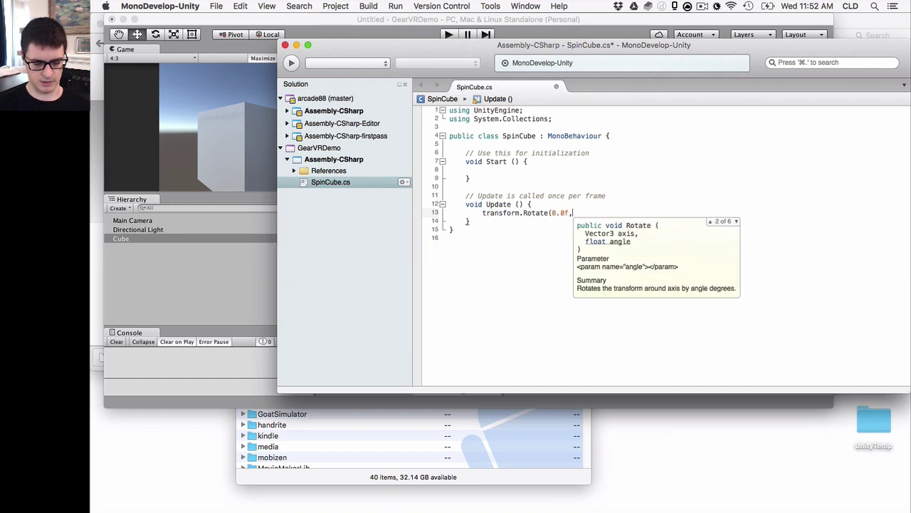
text(4)
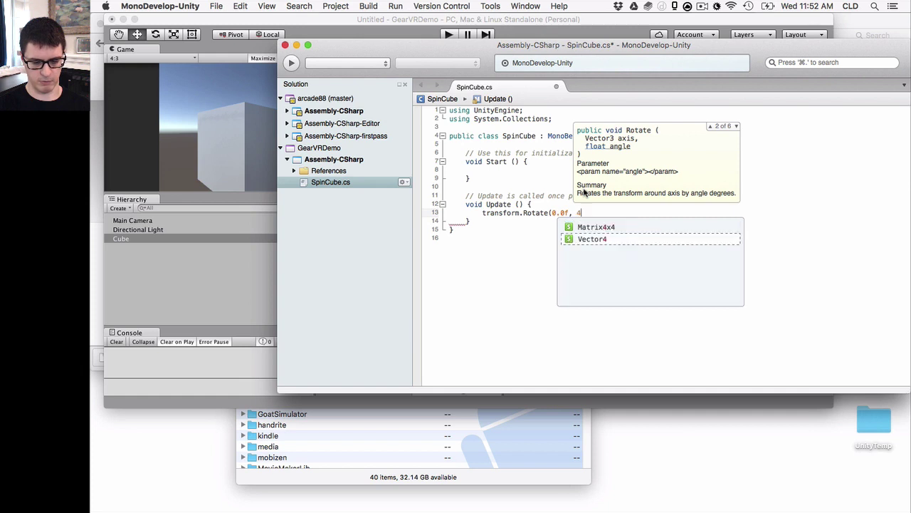
text(0.0f * Time.deltaTime, )
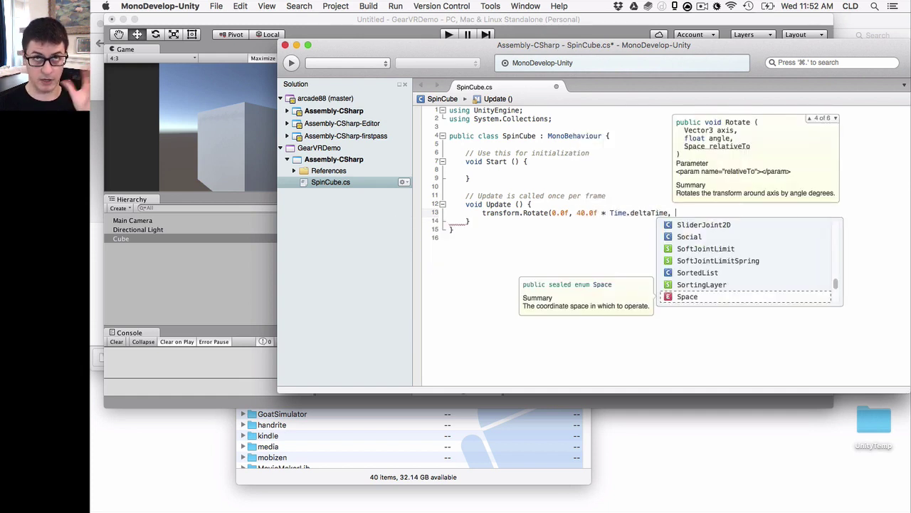
text(0.0f);)
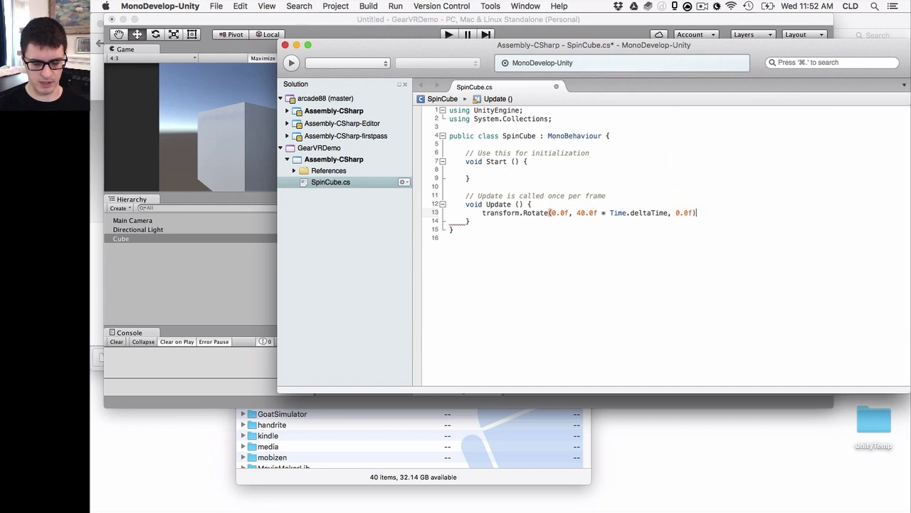
key(super+s)
click(541, 29)
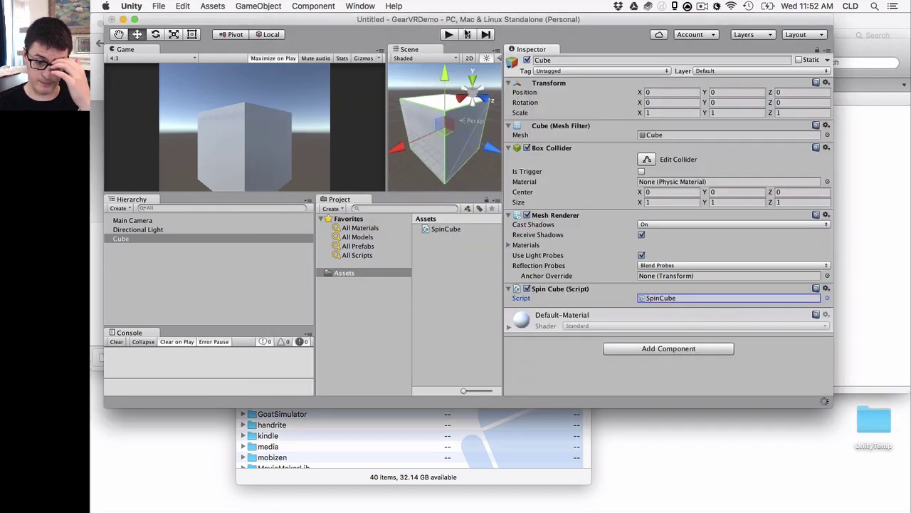
click(449, 34)
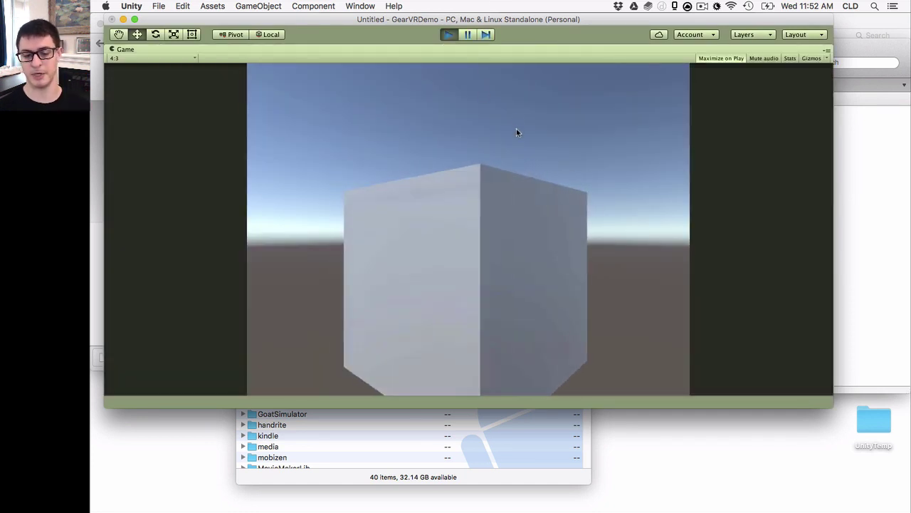
click(455, 34)
Save the current scene as testScene in the project's Assets
key(super+s)
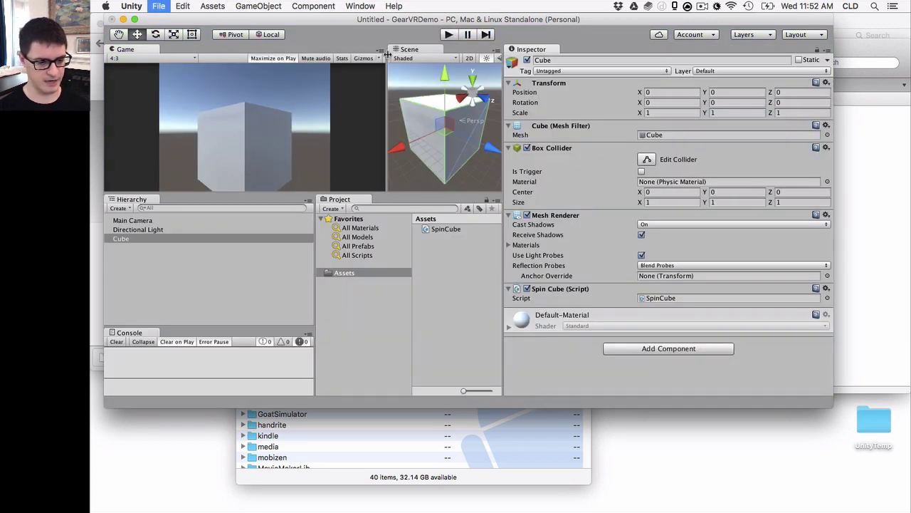
text(testScene)
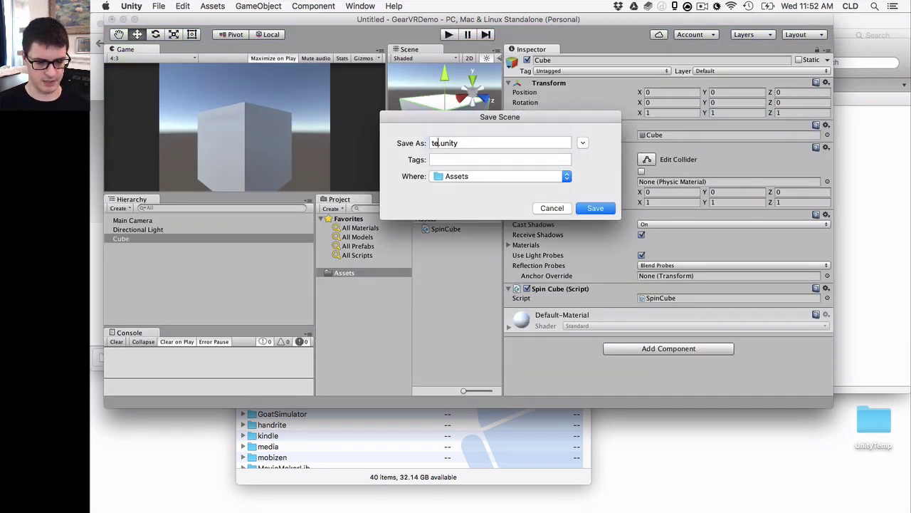
key(Return)
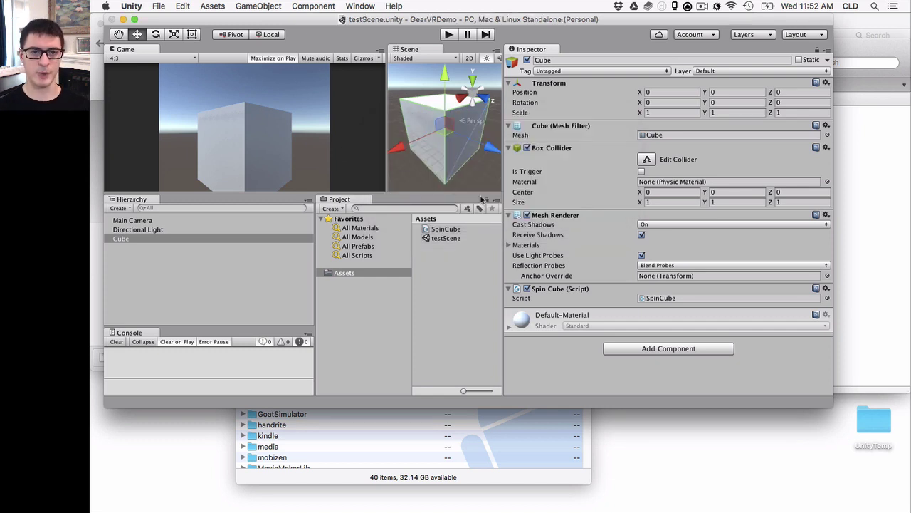
click(865, 206)
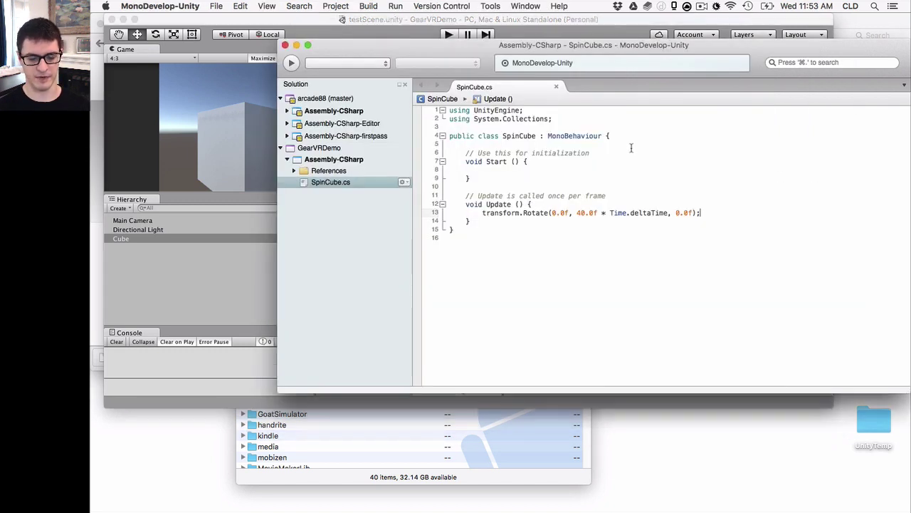
key(ctrl+Up)
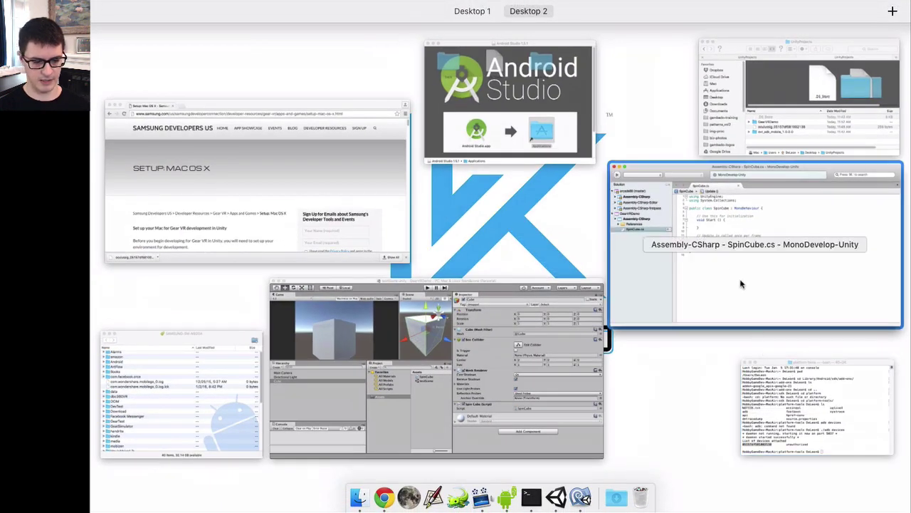
Open GearVRDemo's Assets folder in Finder and create a Plugins folder there
click(709, 141)
click(627, 194)
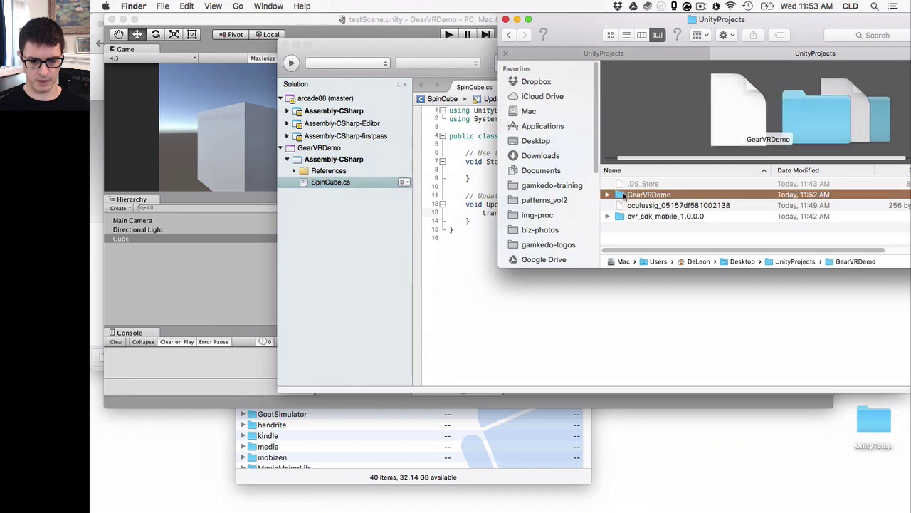
click(632, 205)
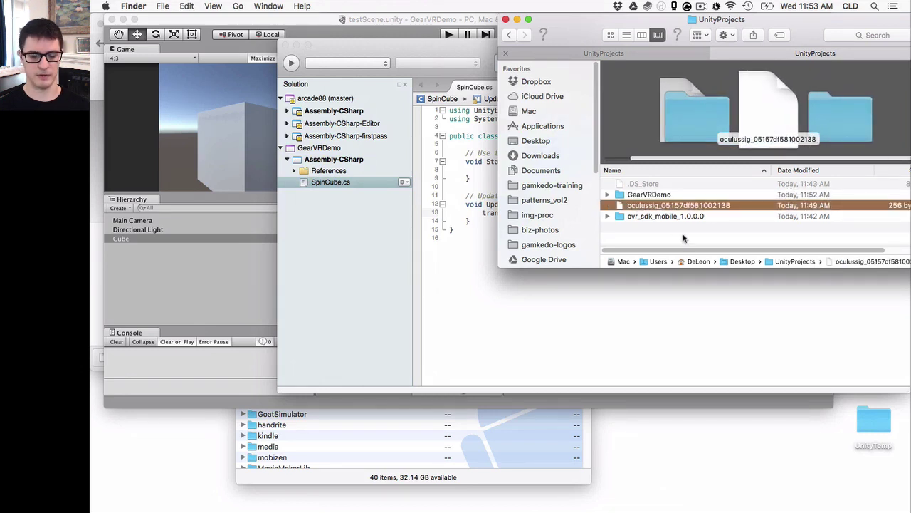
double_click(647, 195)
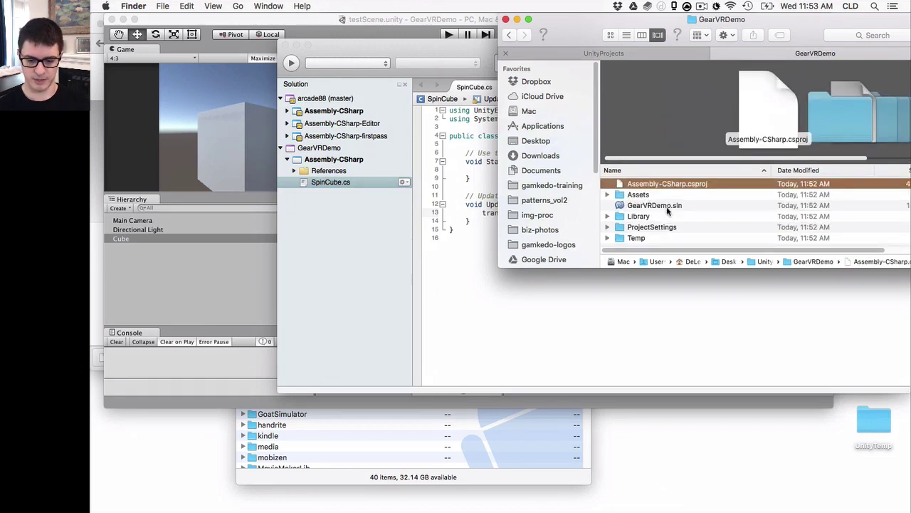
click(668, 207)
click(639, 194)
double_click(639, 194)
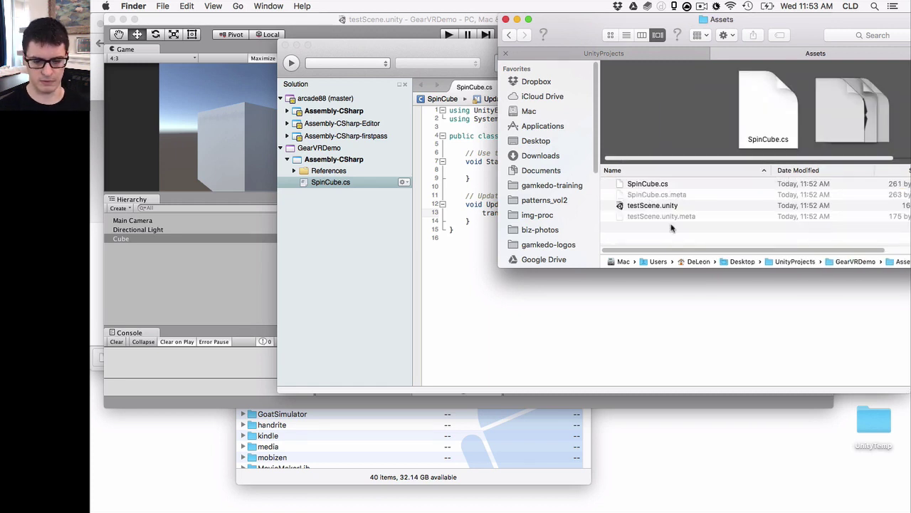
right_click(673, 224)
click(692, 229)
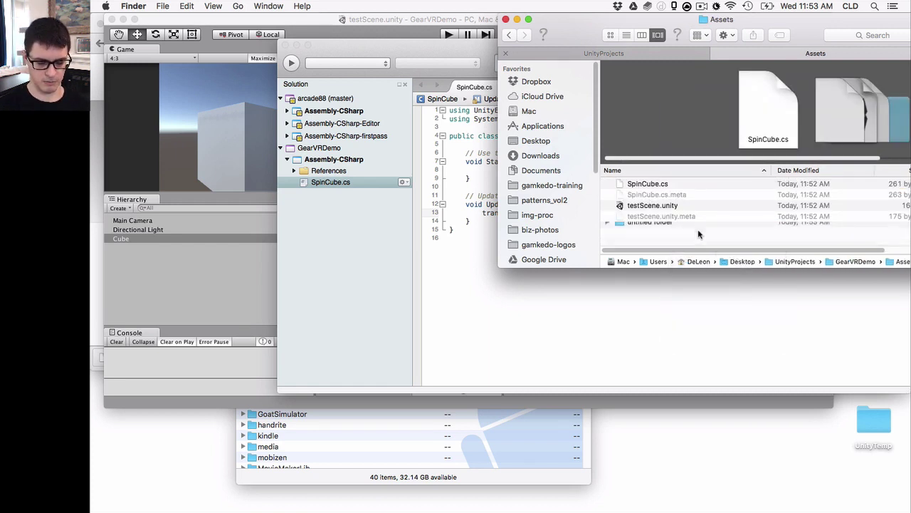
text(Plugins)
key(Return)
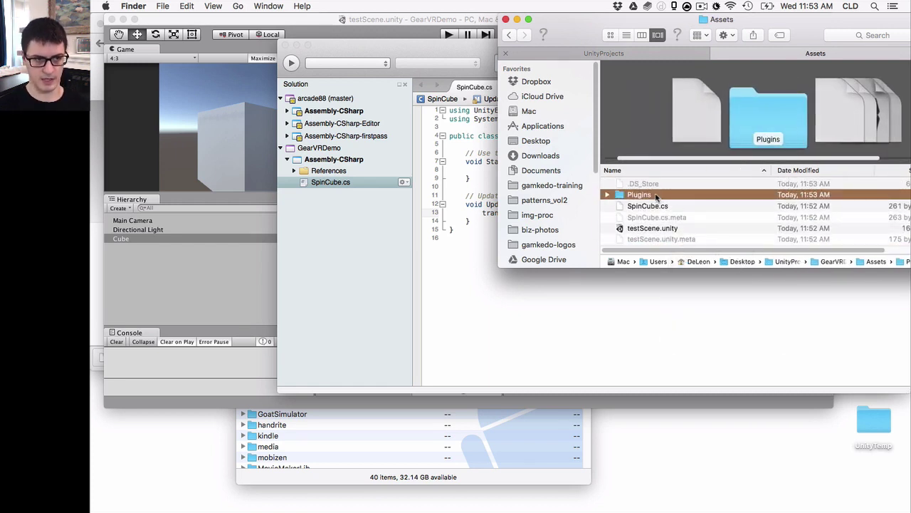
Create an Android folder inside Plugins and an assets folder inside Android
double_click(657, 196)
right_click(679, 198)
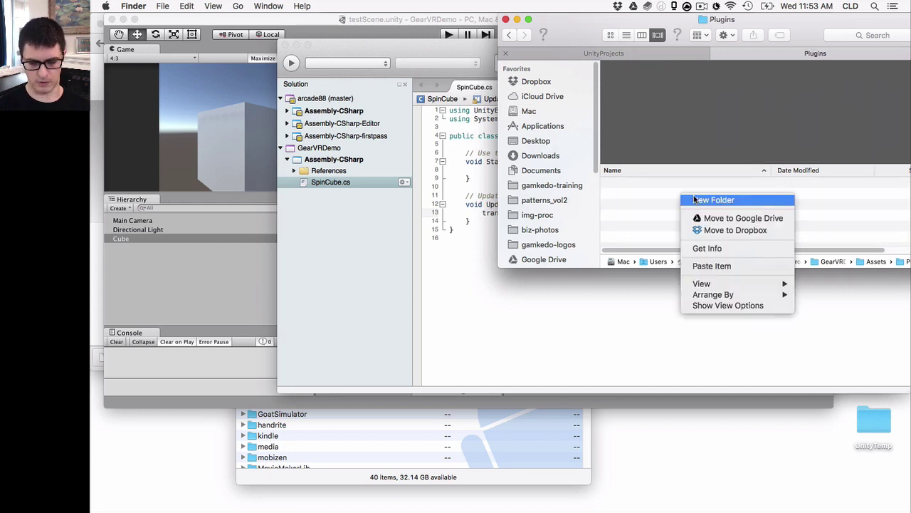
click(694, 200)
text(Android)
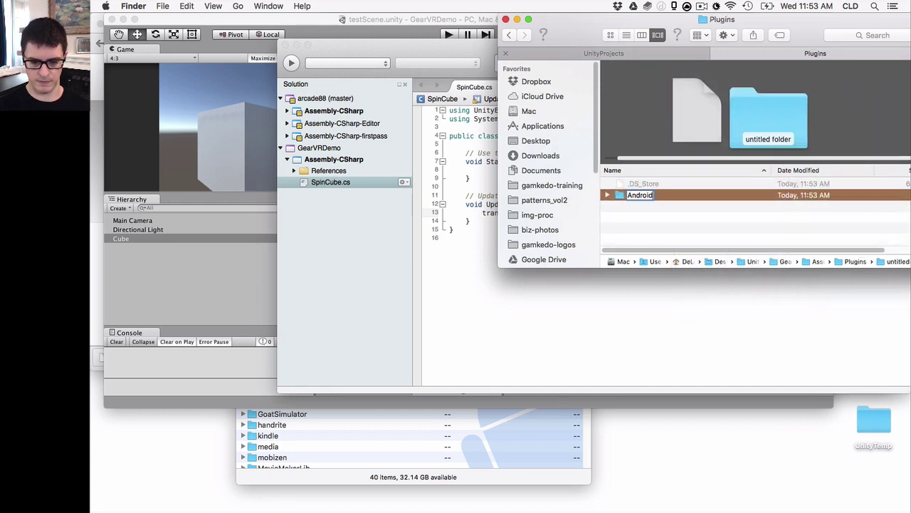
key(Return)
double_click(670, 194)
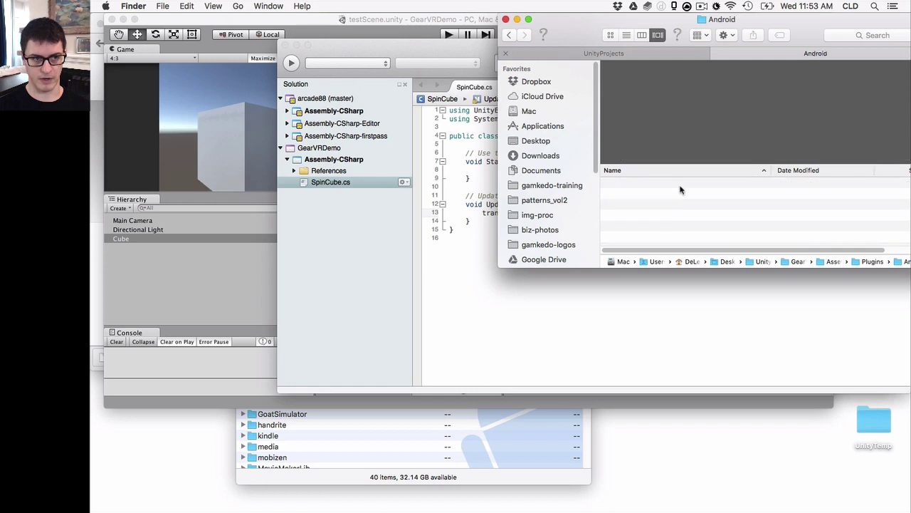
right_click(681, 198)
click(714, 202)
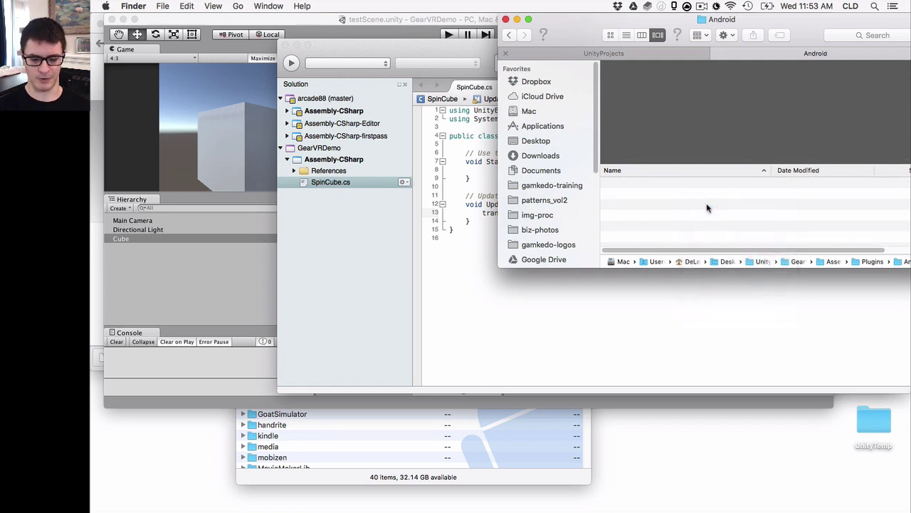
text(ssetsa)
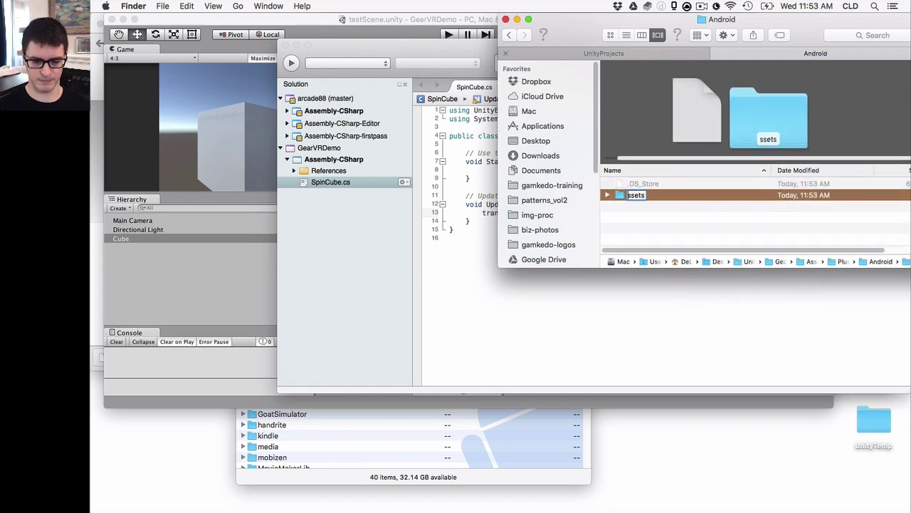
key(Return)
Paste the oculussig signature file into Plugins/Android/assets and return to the Assets folder
double_click(664, 197)
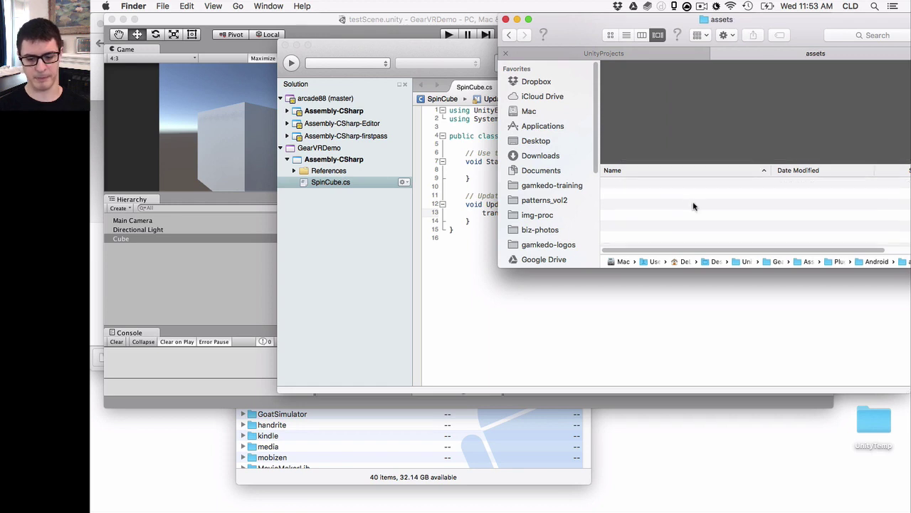
key(super+v)
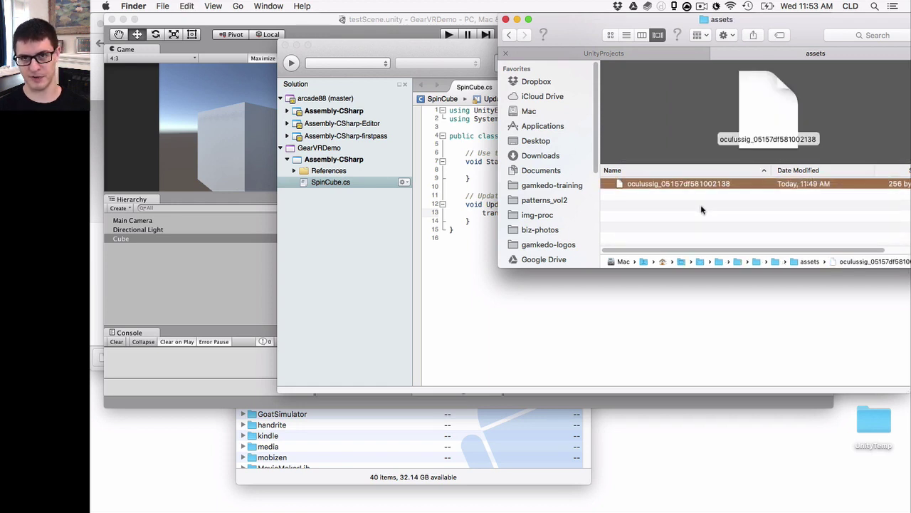
key(super+Up)
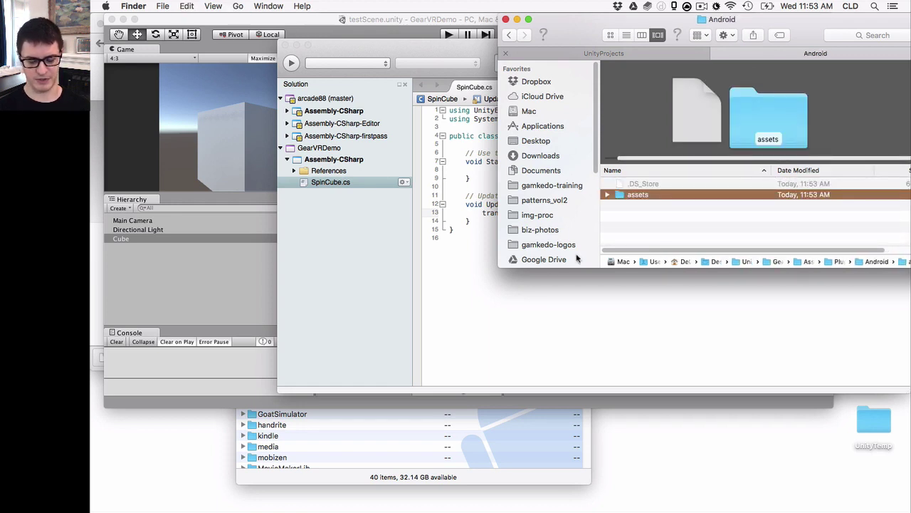
key(super+Up)
key(super+Up)
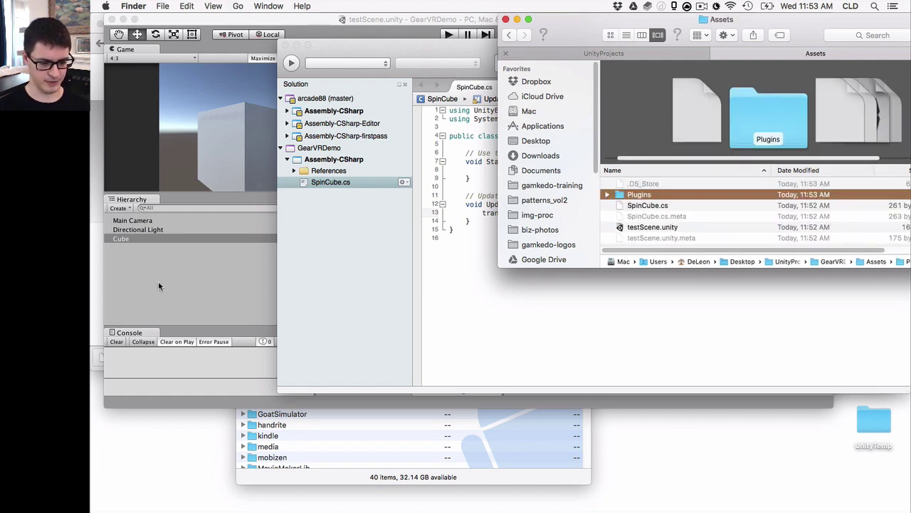
click(159, 286)
Expand Plugins > Android > assets in Unity's Project panel to show the signature file
click(330, 283)
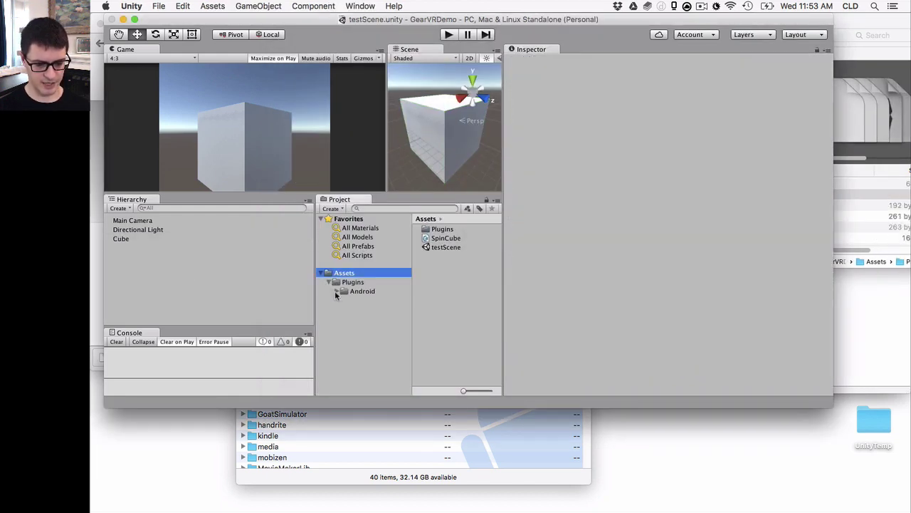
click(337, 292)
click(382, 303)
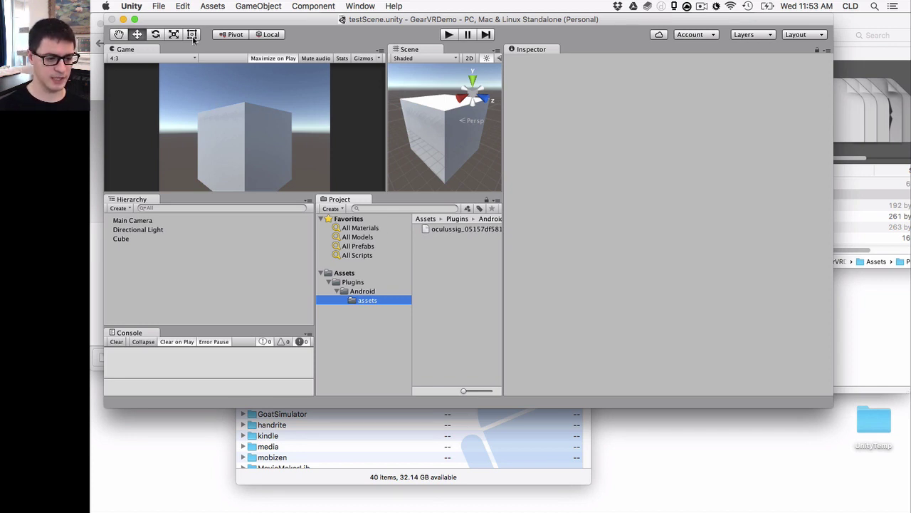
Set Fixed Timestep and Maximum Allowed Timestep to 0.0166666 in the Time settings
click(212, 6)
mouse_move(182, 6)
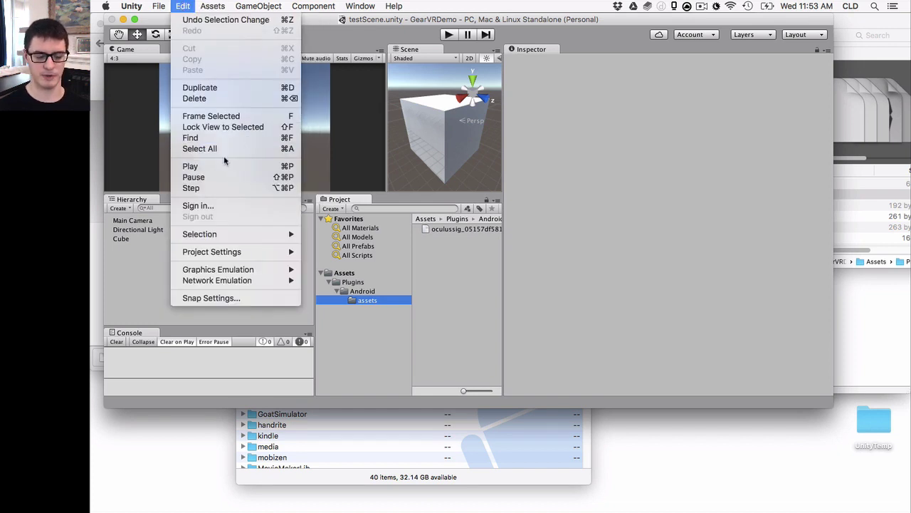
mouse_move(238, 252)
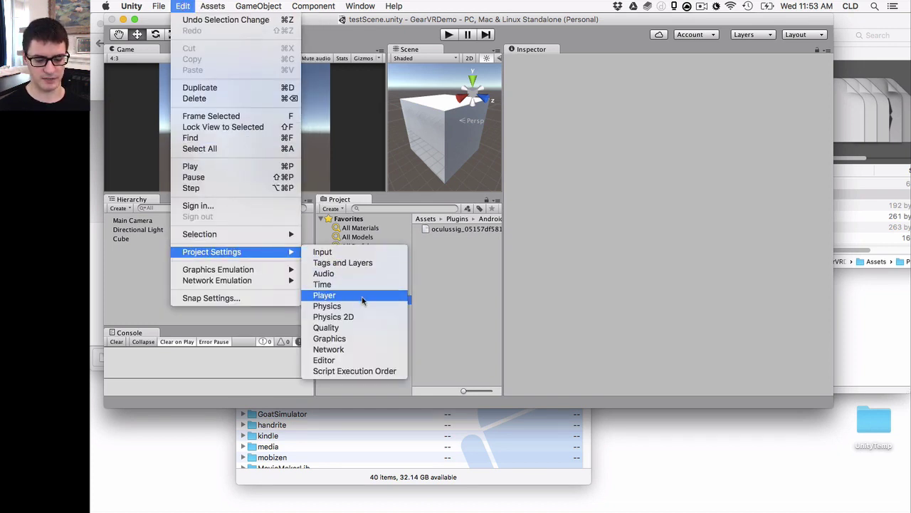
click(324, 284)
click(651, 86)
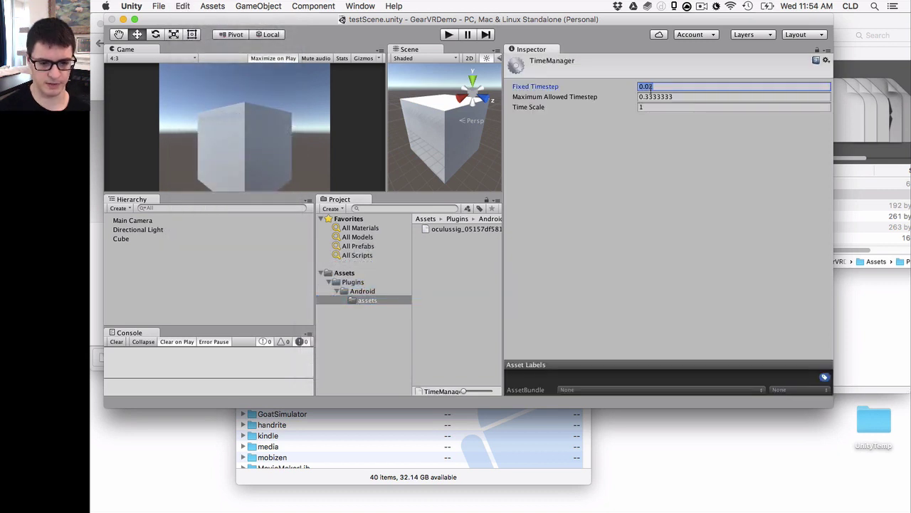
click(718, 87)
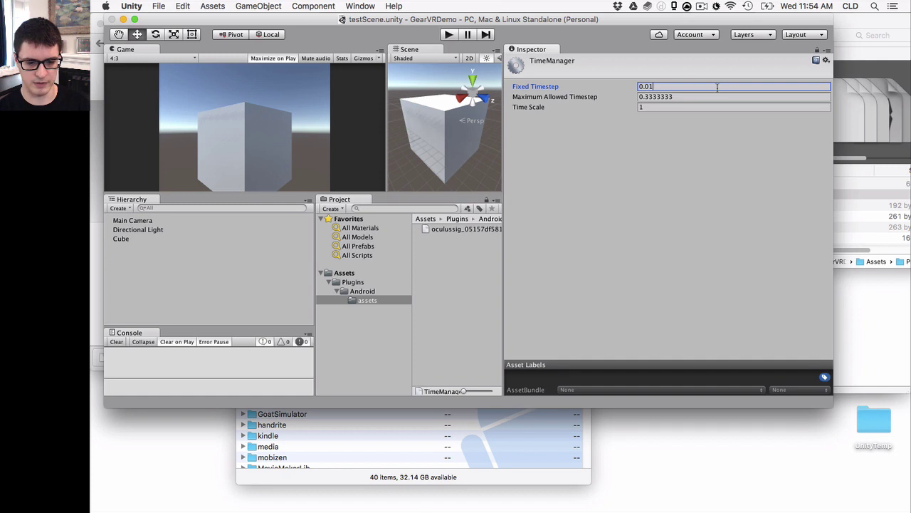
key(Tab)
text(0.016)
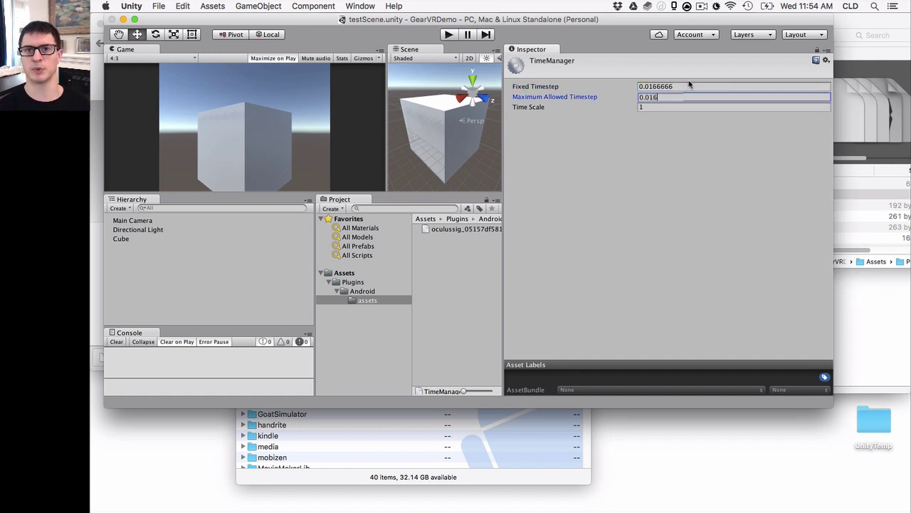
key(Return)
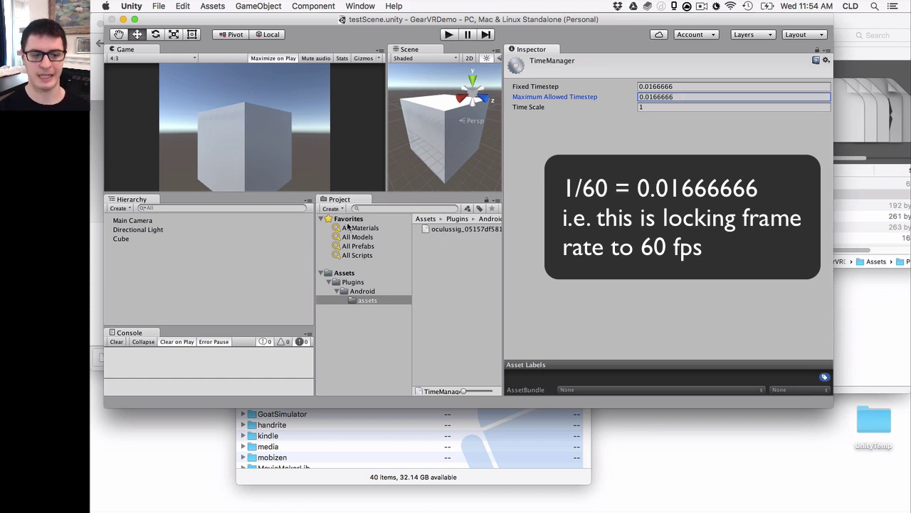
Add testScene.unity to Scenes In Build, choose Android, and use ETC2 (GLES 3.0) texture compression
click(160, 7)
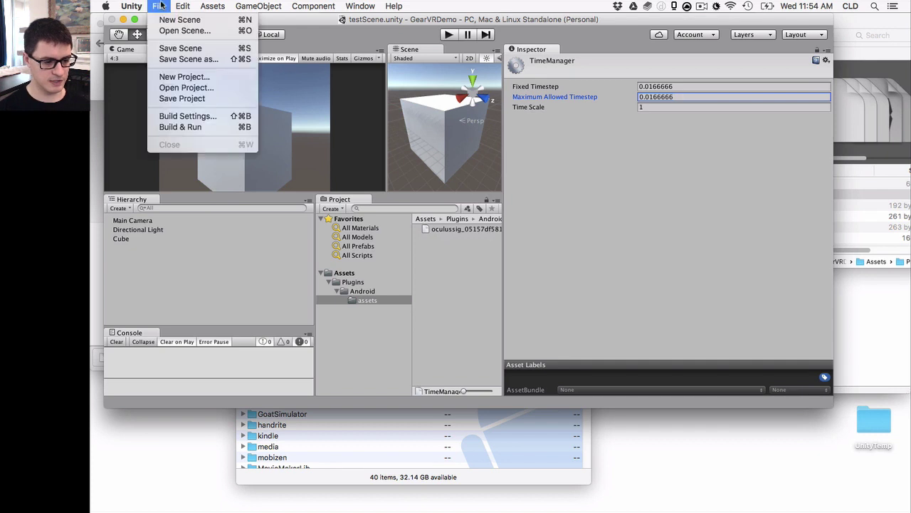
click(178, 116)
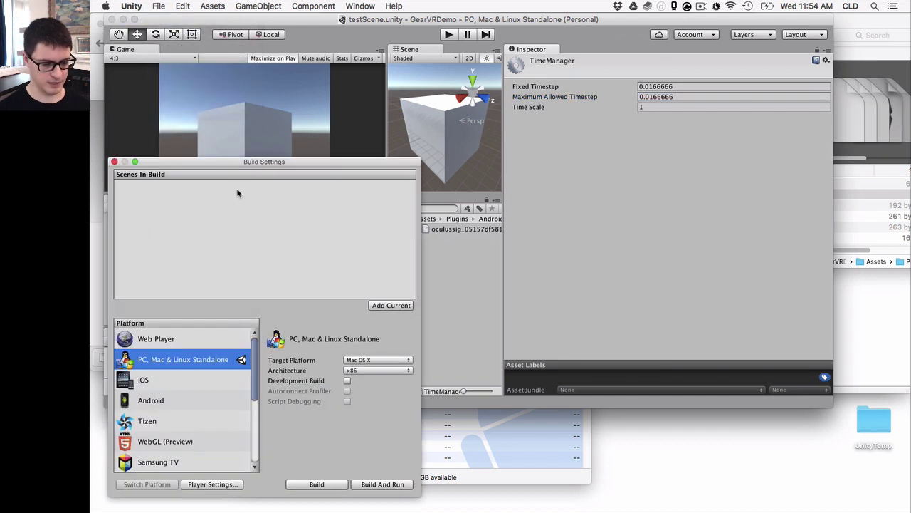
drag(245, 165, 248, 122)
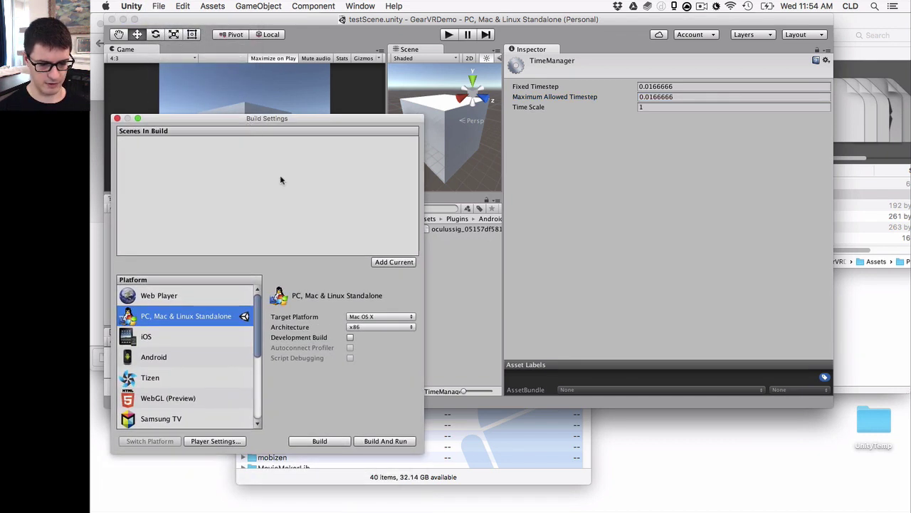
click(392, 262)
click(205, 352)
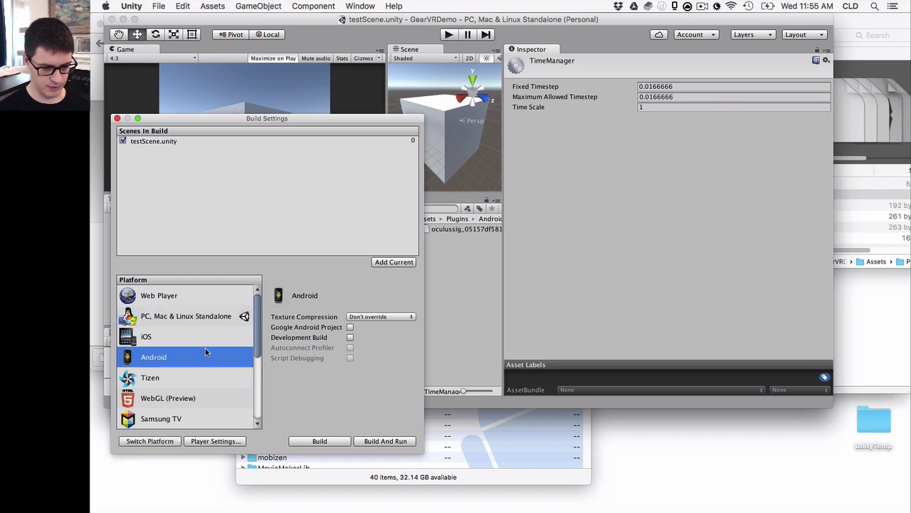
click(374, 317)
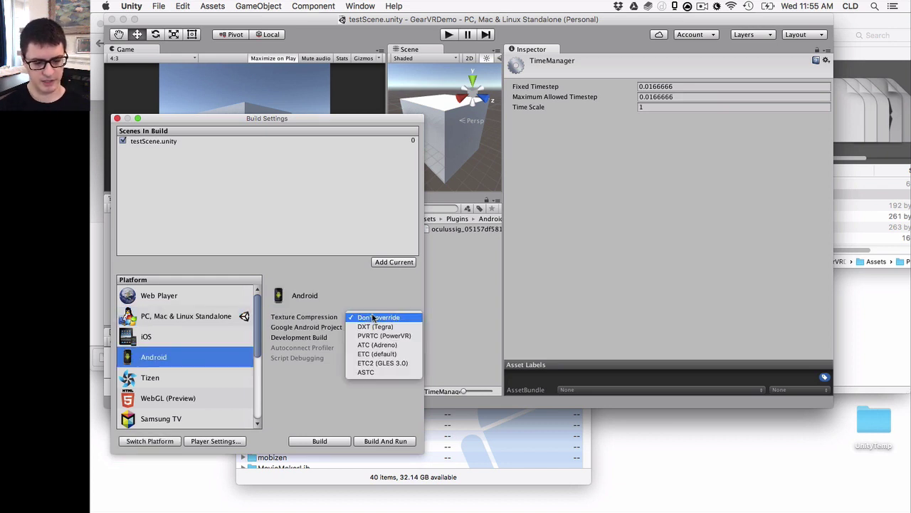
click(418, 363)
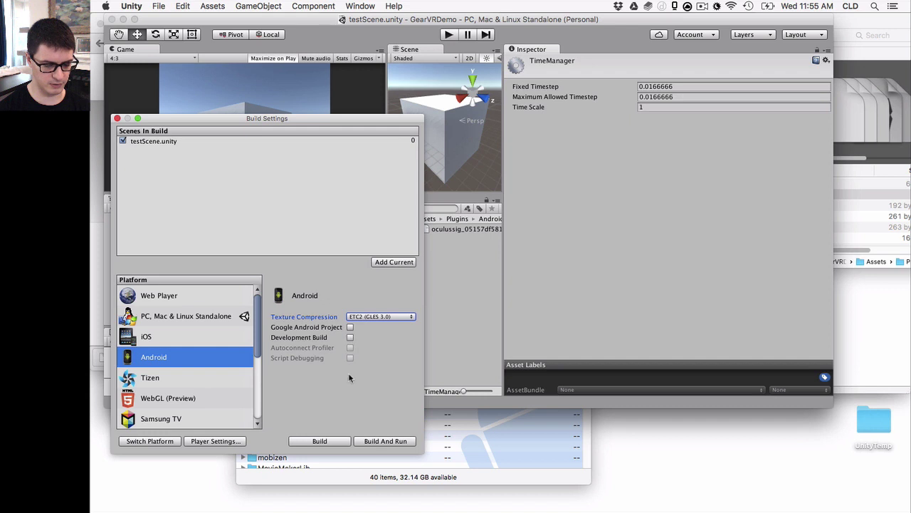
Enable Multithreaded Rendering and Virtual Reality Supported in the Android Player Settings
click(215, 440)
scroll(552, 286, down, 5)
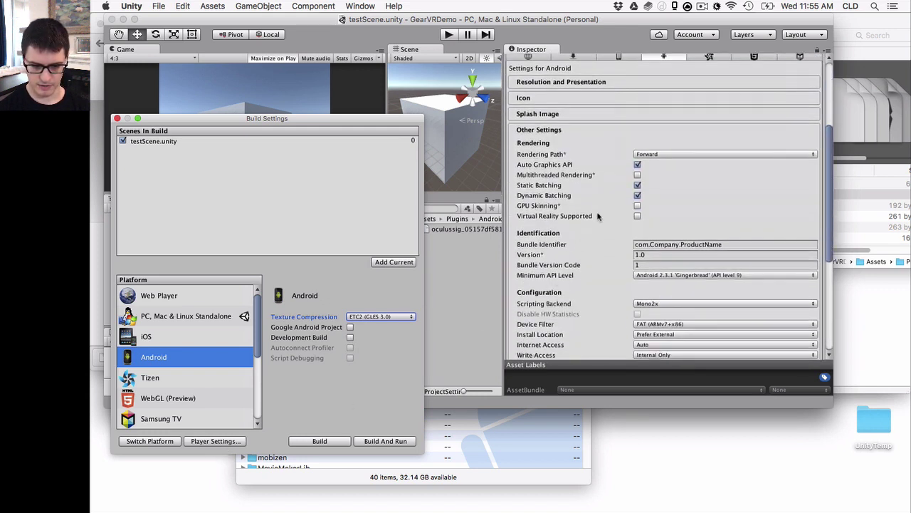
scroll(598, 215, down, 1)
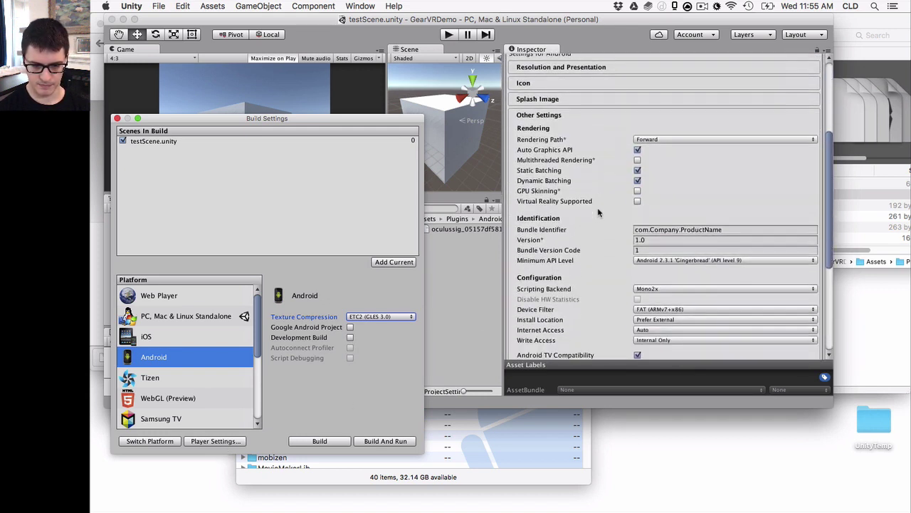
click(637, 161)
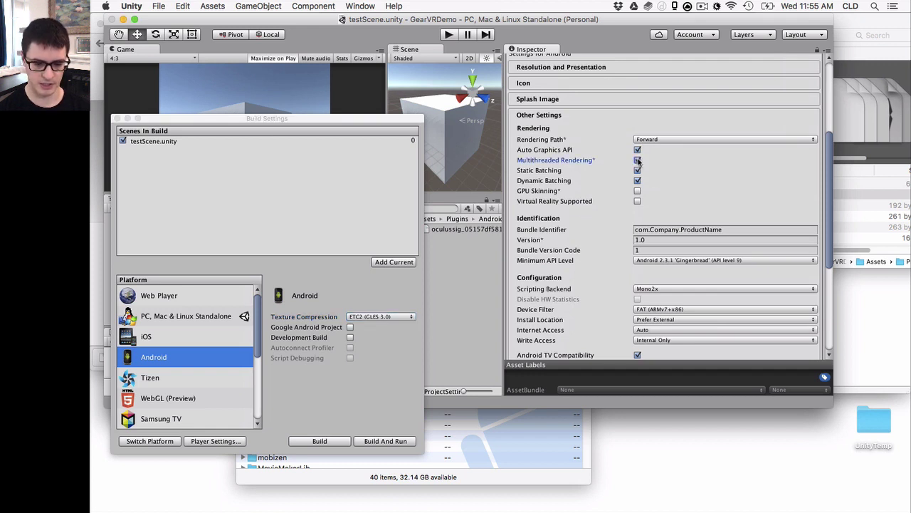
click(638, 201)
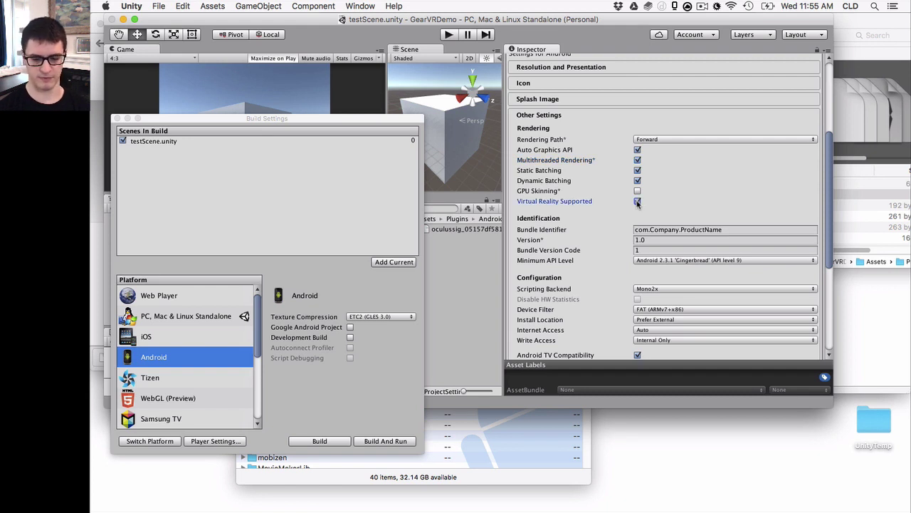
Change the bundle identifier to com.gamkedo.testThing
double_click(663, 230)
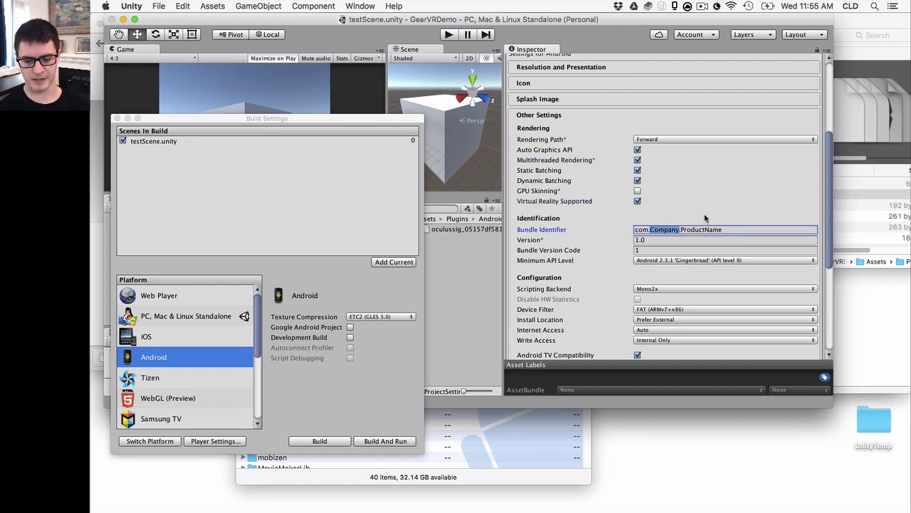
double_click(695, 230)
double_click(667, 230)
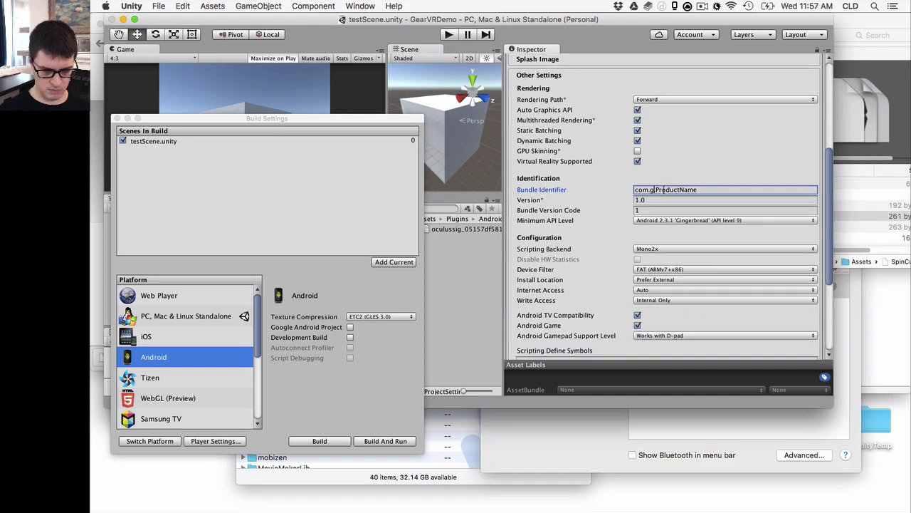
text(ga)
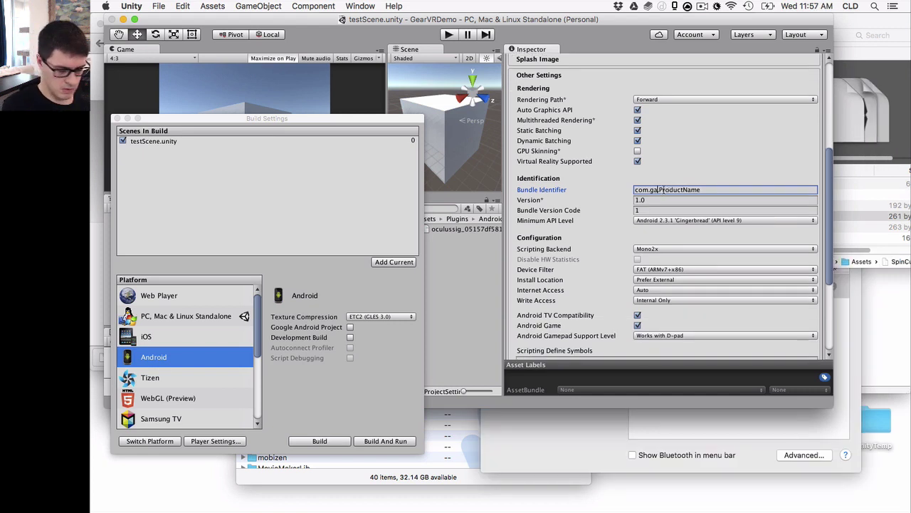
text(mkedo.)
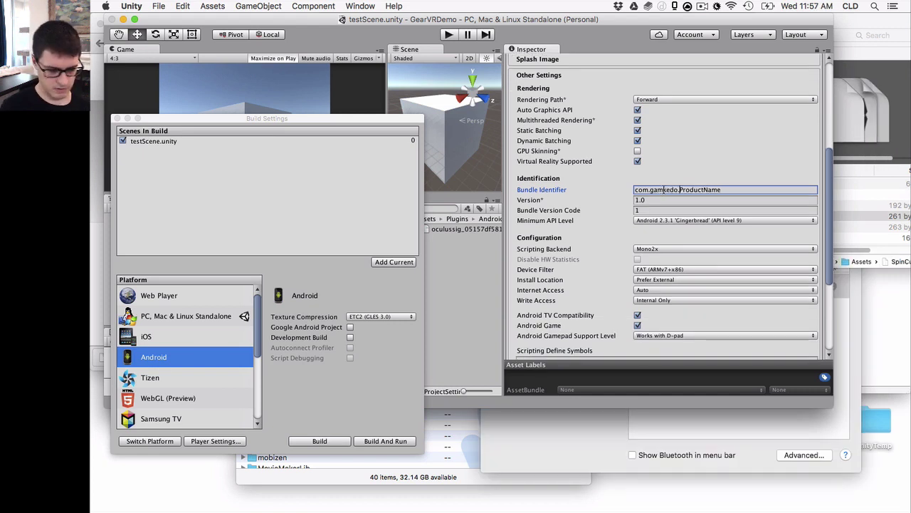
key(shift+End)
text(test)
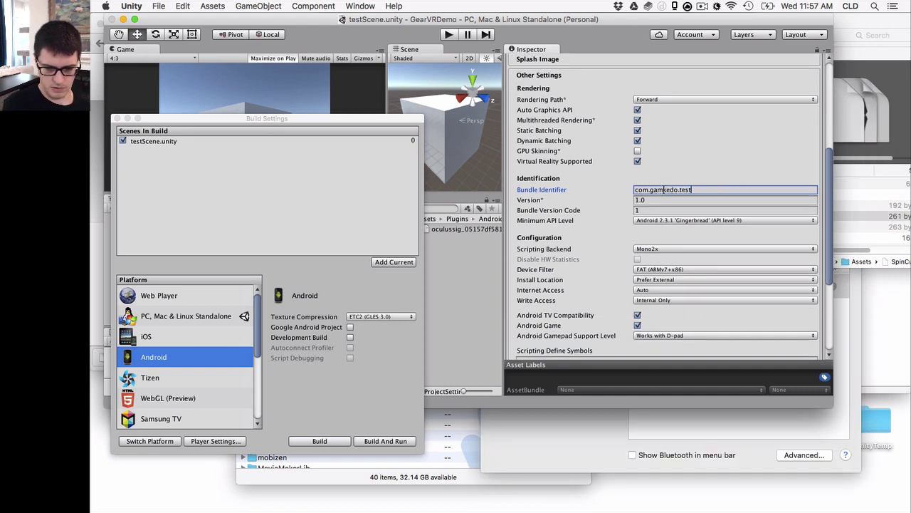
text(Thing)
key(Tab)
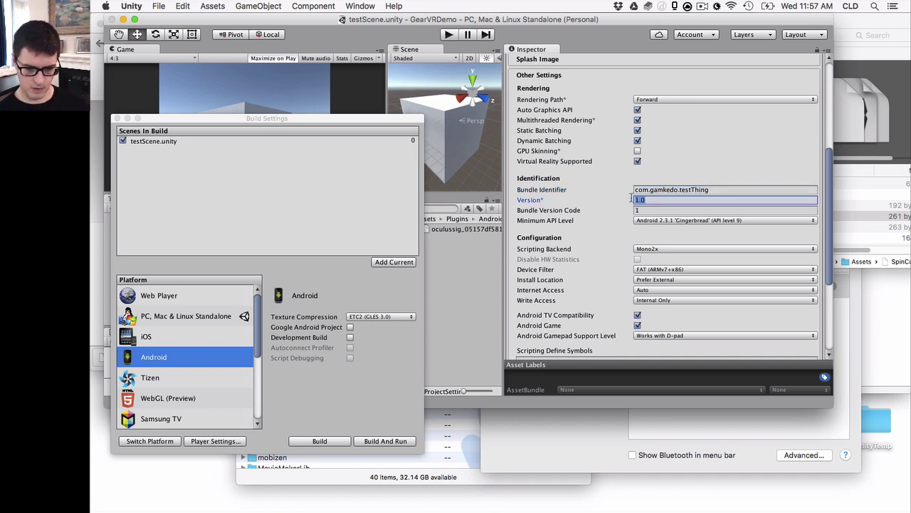
scroll(594, 219, down, 2)
scroll(594, 220, down, 5)
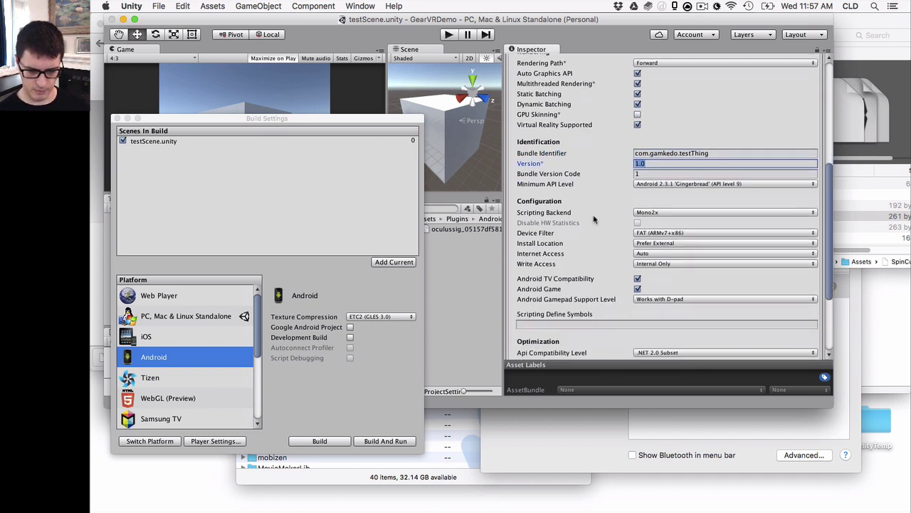
scroll(594, 219, down, 3)
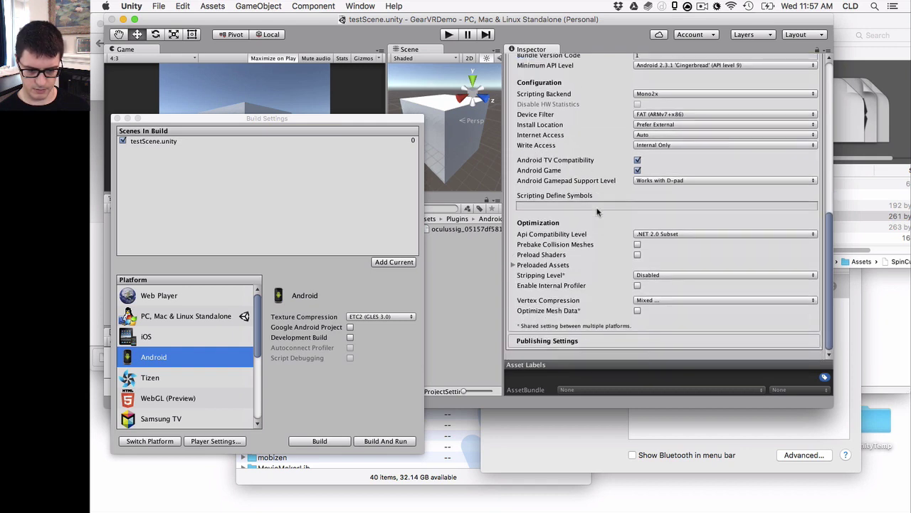
scroll(597, 211, up, 12)
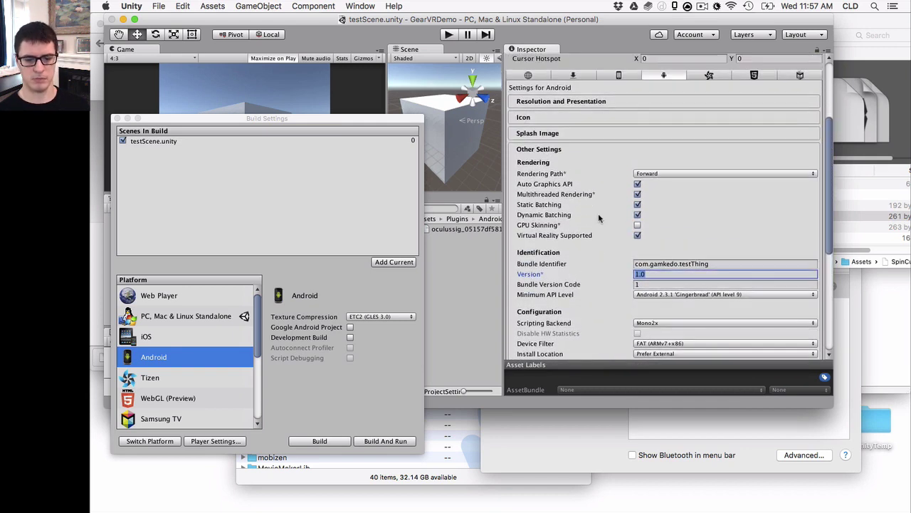
scroll(598, 218, up, 5)
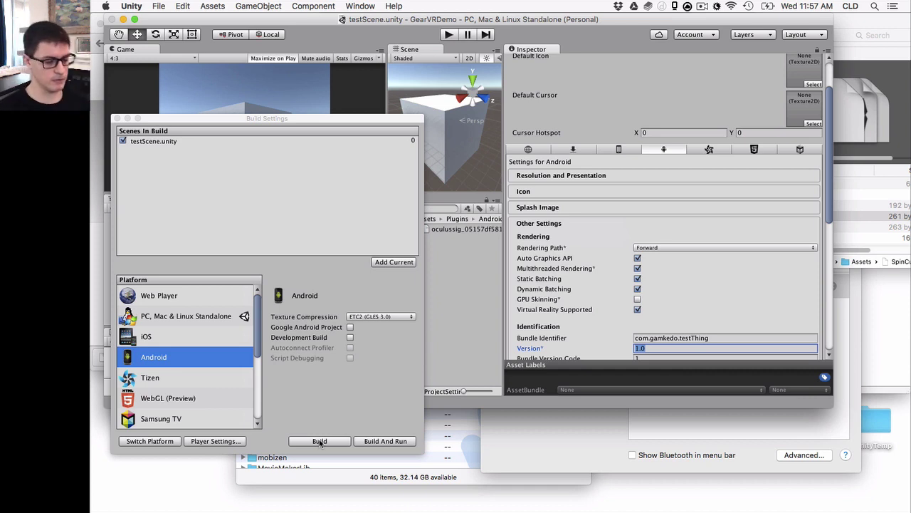
Start the Android build, saving it as spinCubeDemo.apk
click(377, 385)
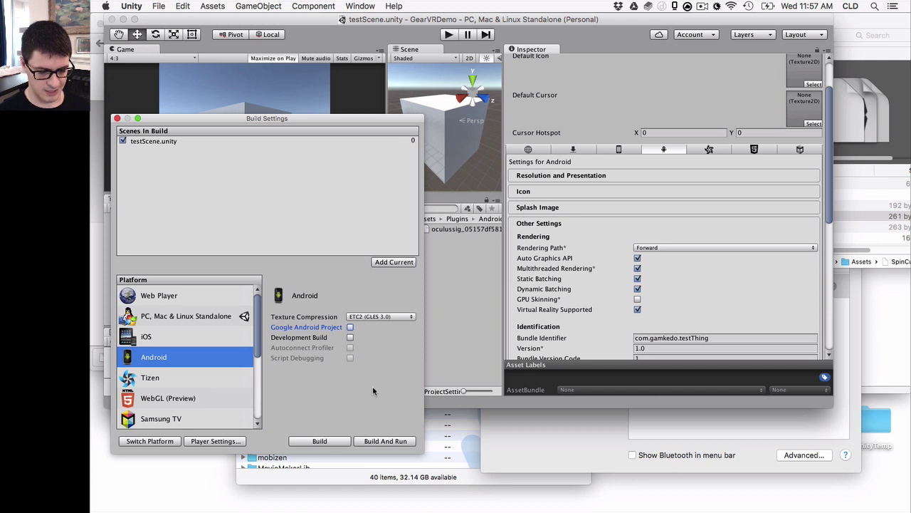
click(321, 441)
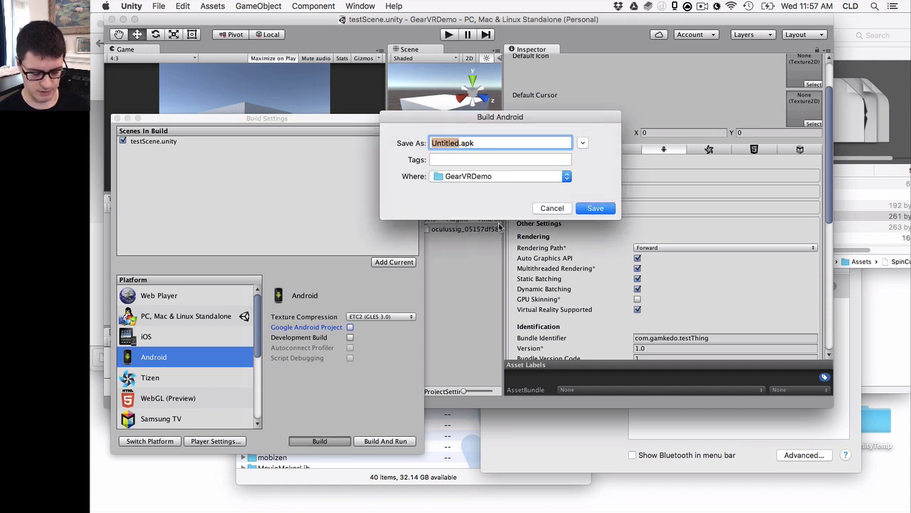
text(spinCubeDe)
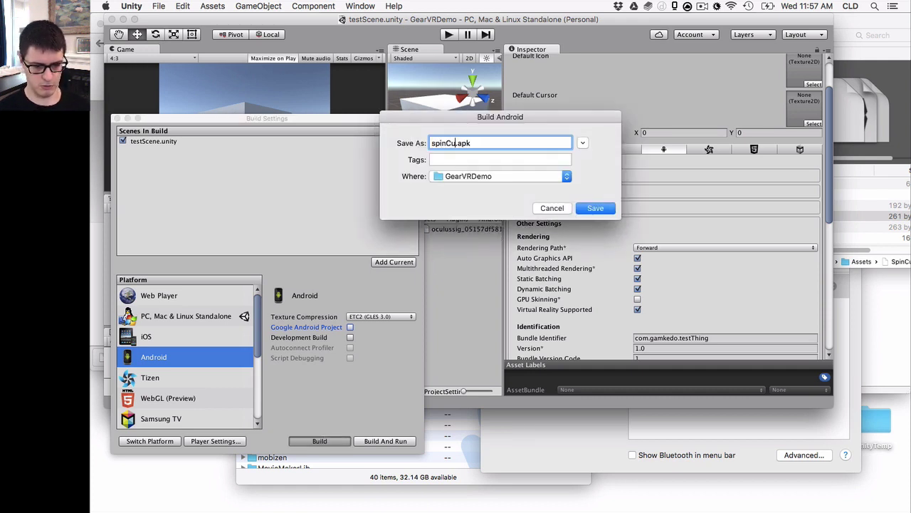
text(mo)
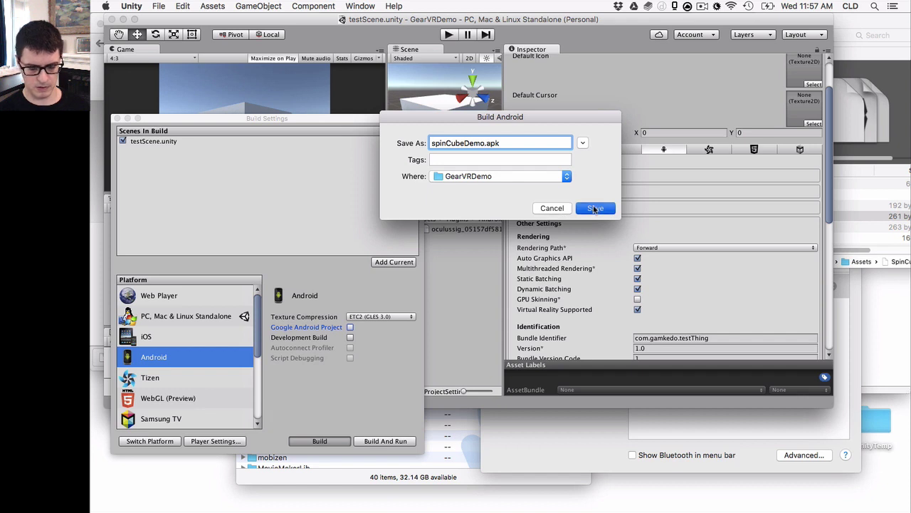
click(595, 208)
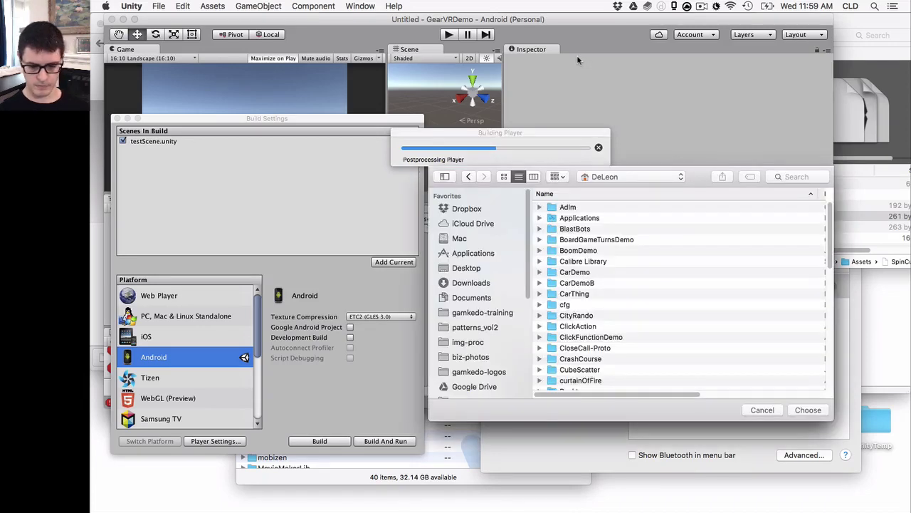
Scroll through the home folder in the SDK folder chooser looking for the Android SDK
scroll(611, 258, down, 10)
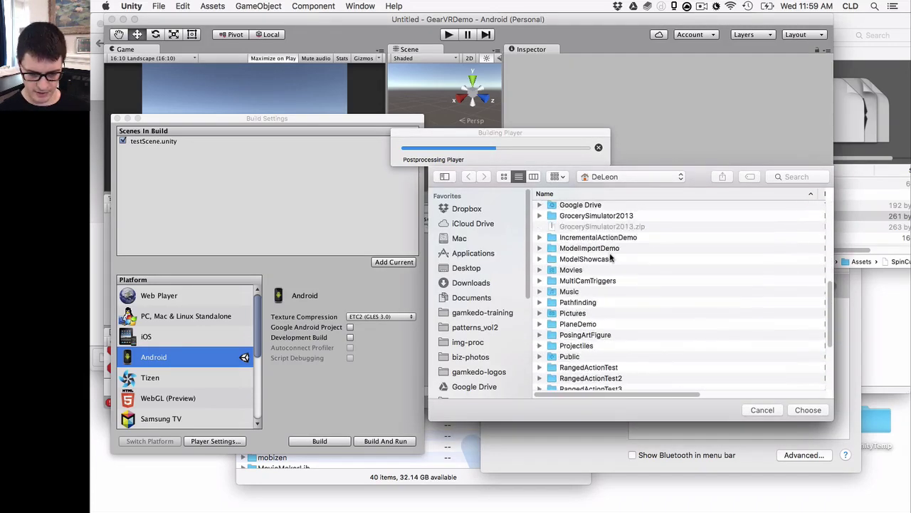
scroll(611, 258, up, 4)
scroll(610, 258, down, 5)
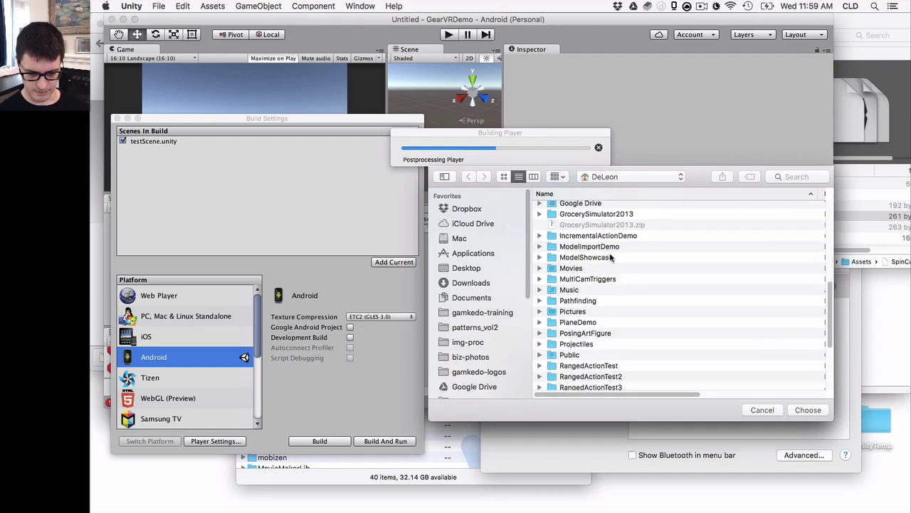
scroll(610, 258, up, 6)
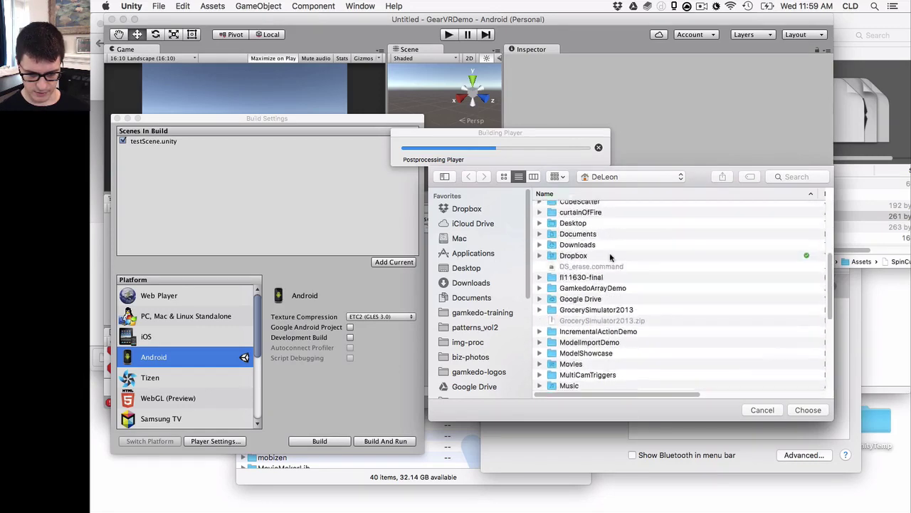
scroll(611, 258, down, 5)
scroll(610, 258, down, 5)
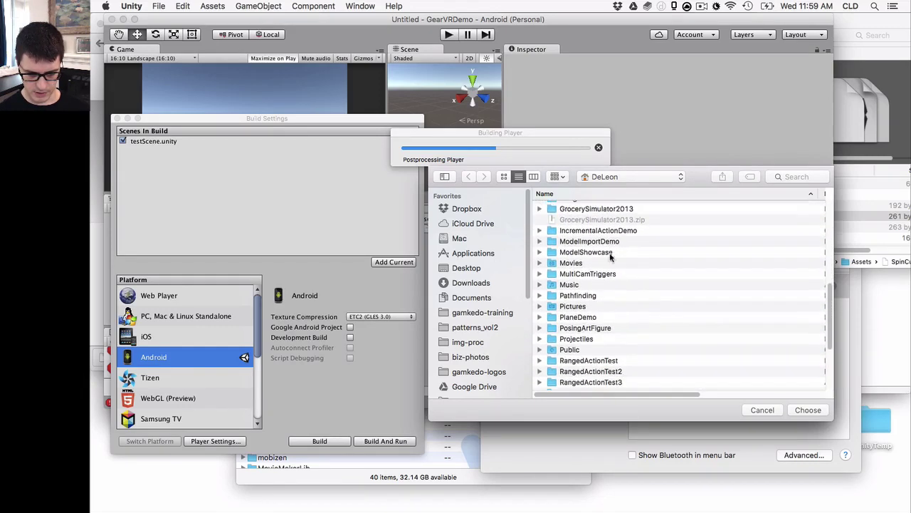
scroll(610, 258, down, 2)
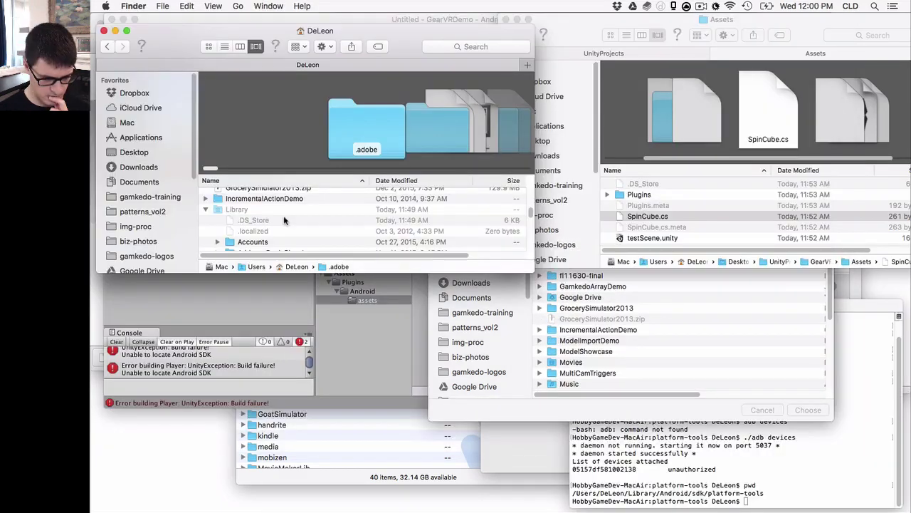
Open the Android folder inside the home Library folder in Finder
click(267, 210)
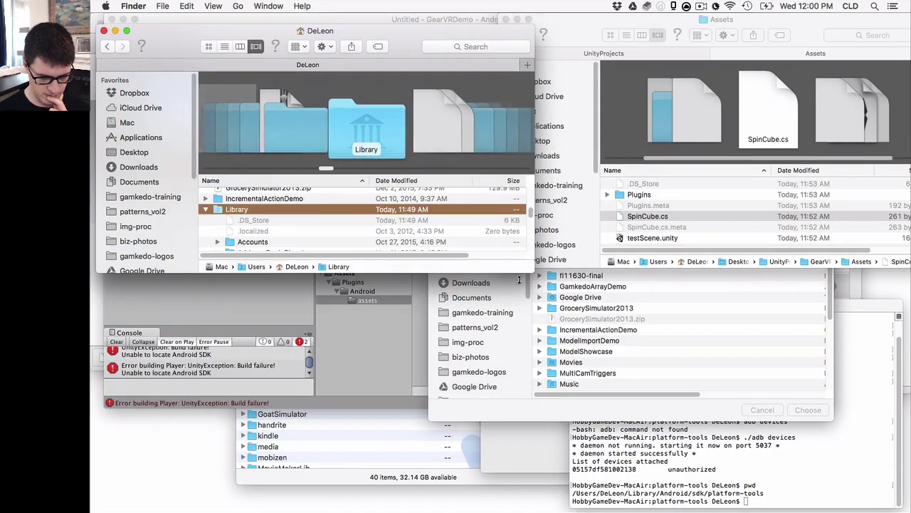
scroll(598, 337, down, 1)
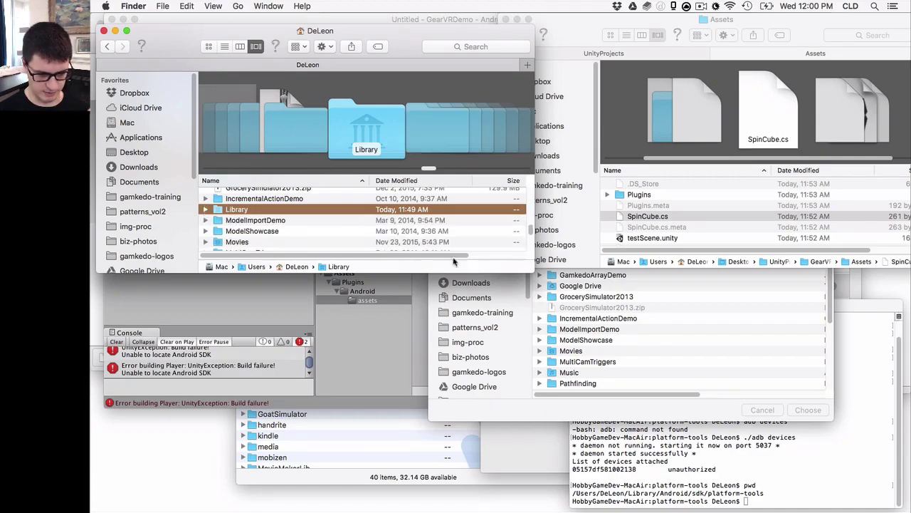
click(642, 328)
key(ctrl+Up)
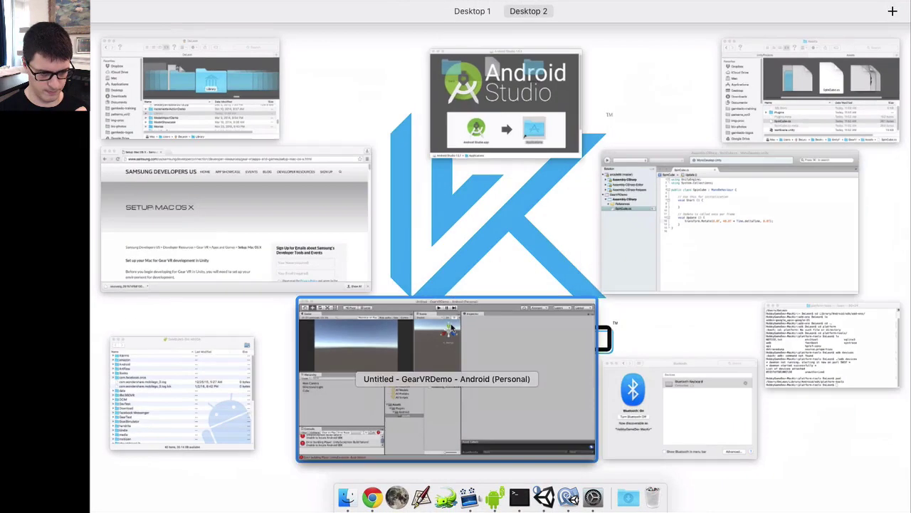
click(256, 114)
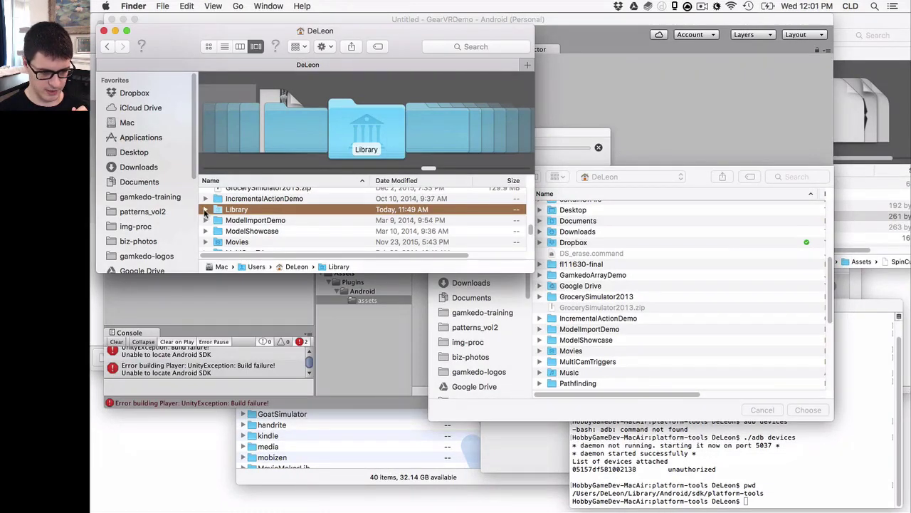
key(Right)
scroll(246, 218, down, 3)
scroll(250, 218, down, 5)
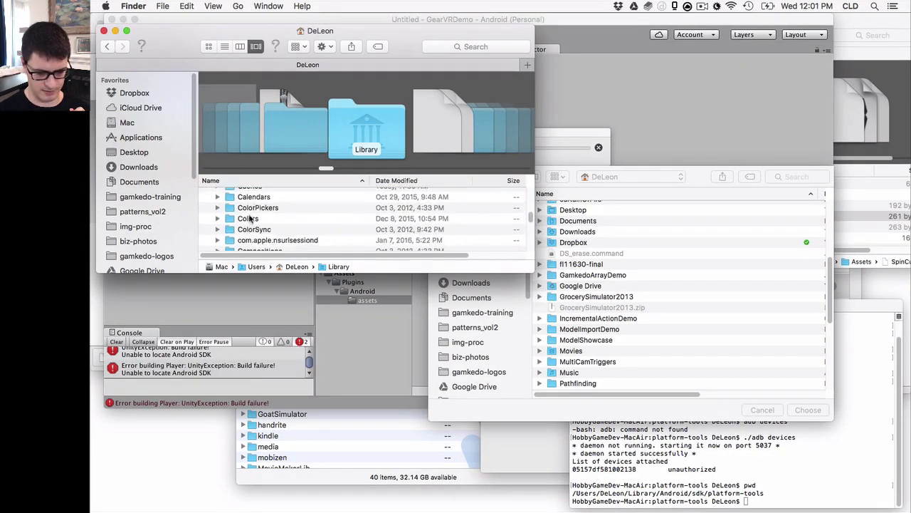
scroll(250, 218, up, 8)
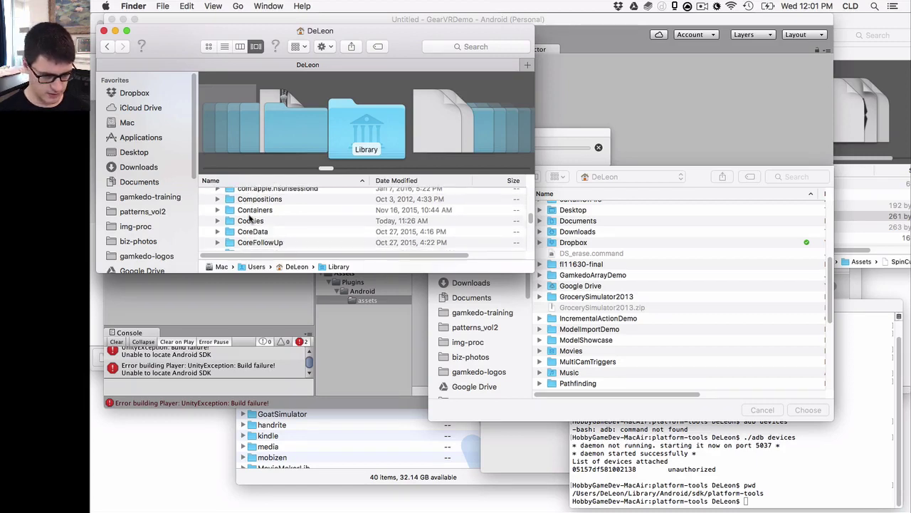
scroll(250, 218, up, 3)
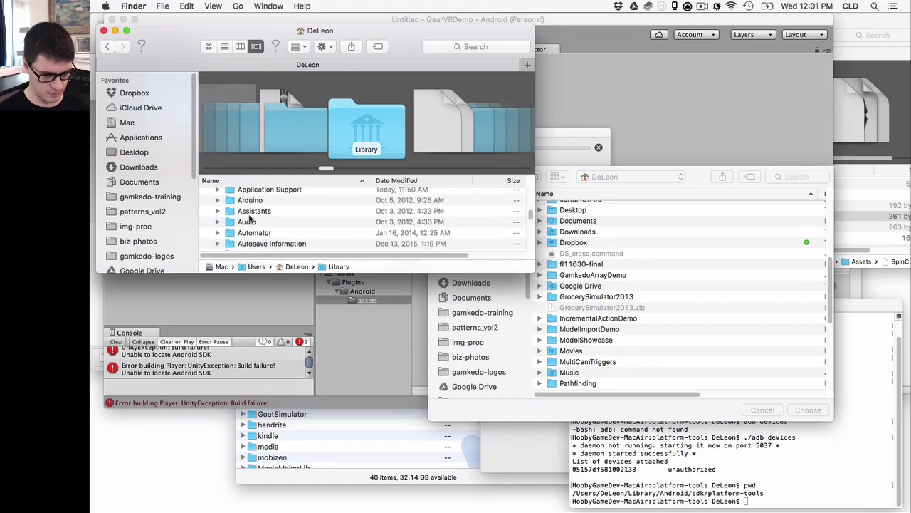
scroll(249, 218, up, 1)
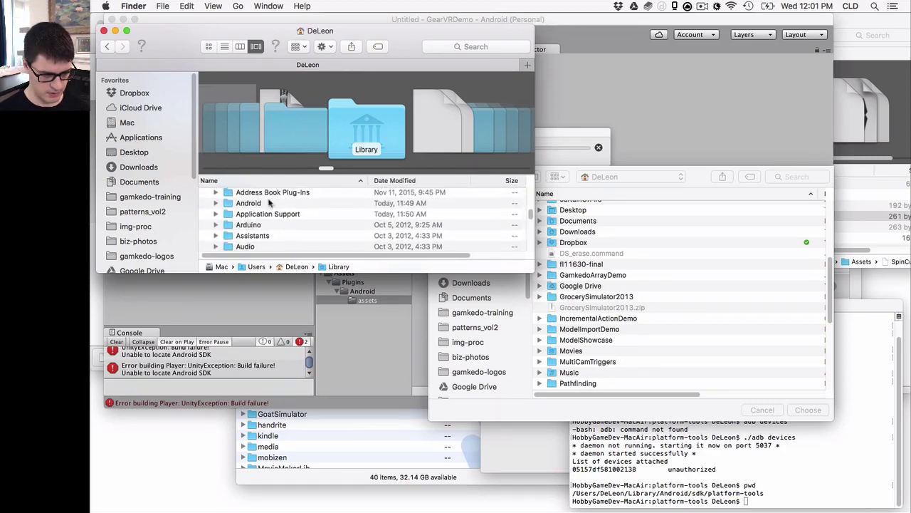
double_click(250, 204)
Check the sdk folder's contents, then make an alias of the sdk folder
click(259, 205)
double_click(259, 205)
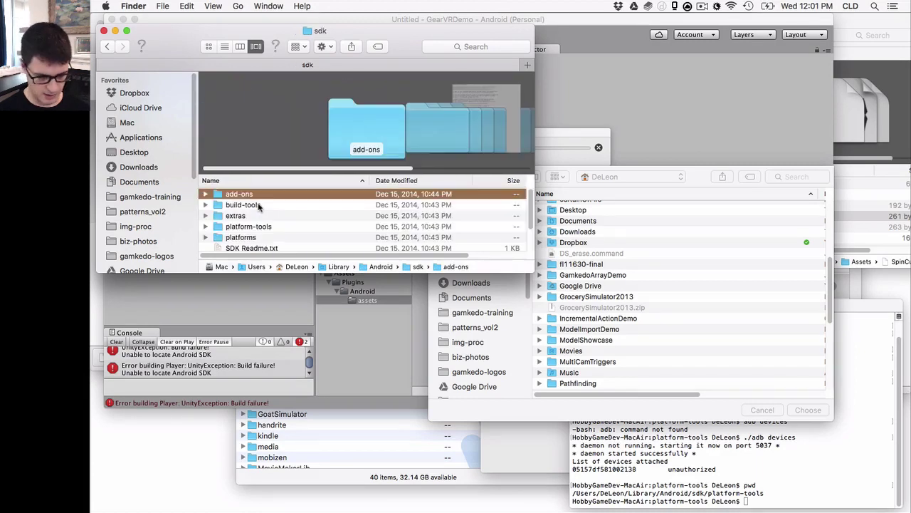
scroll(258, 207, up, 2)
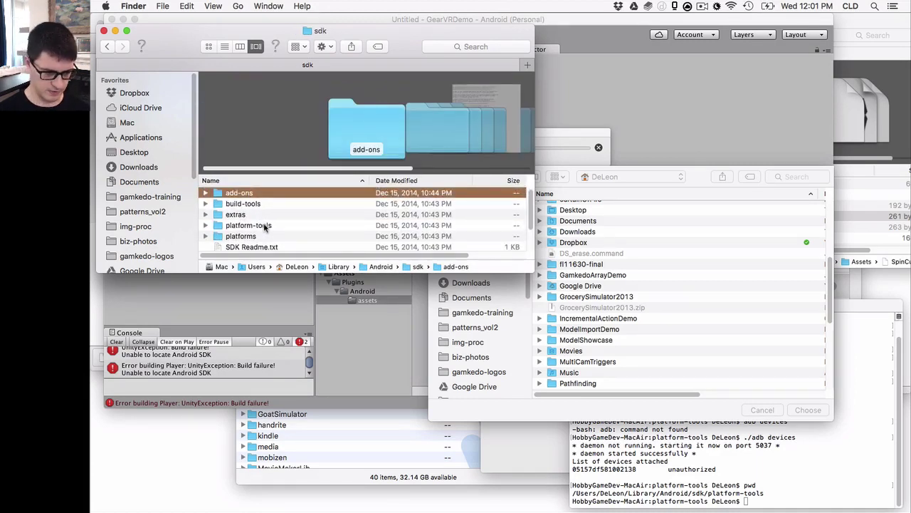
key(super+Up)
right_click(250, 209)
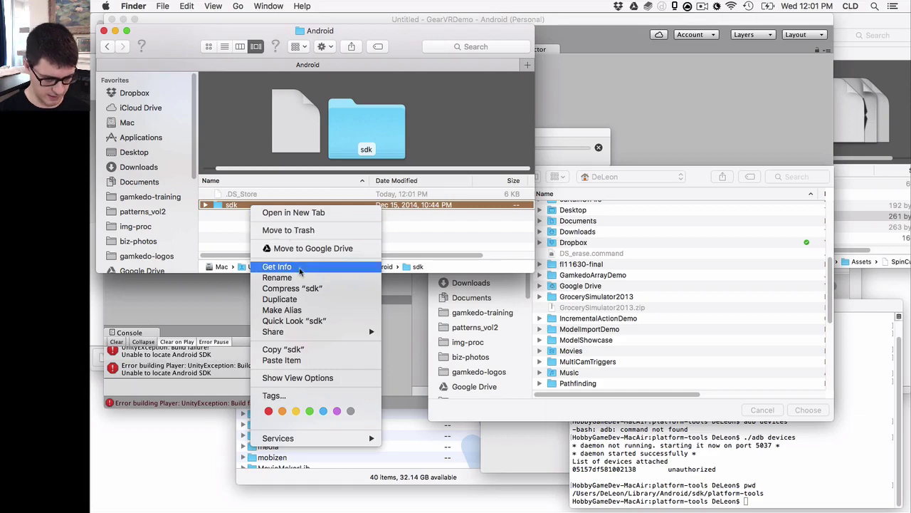
click(356, 309)
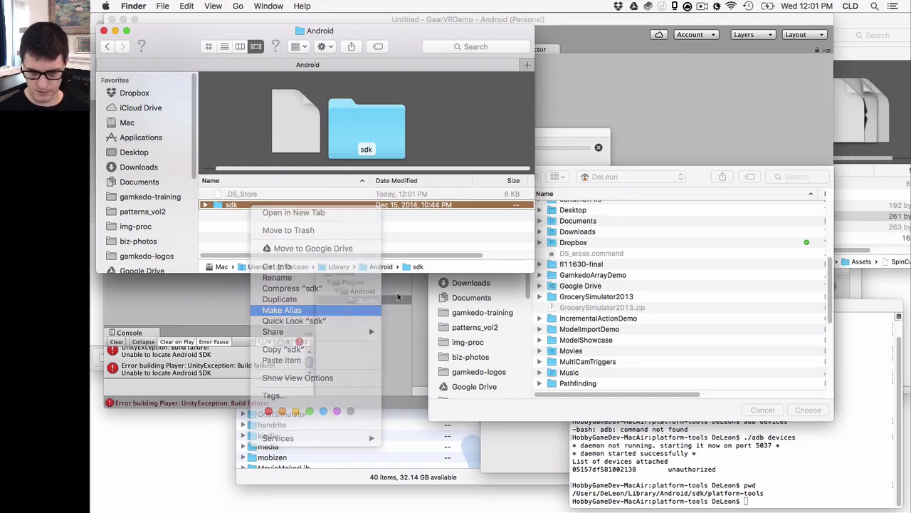
Move 'sdk alias' into Desktop/UnityProjects, then show the Desktop in Unity's SDK chooser
click(869, 216)
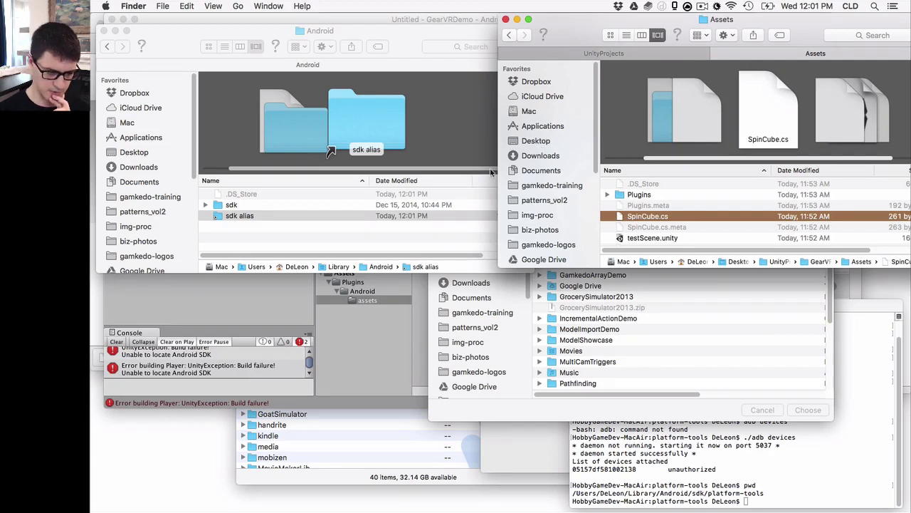
click(537, 142)
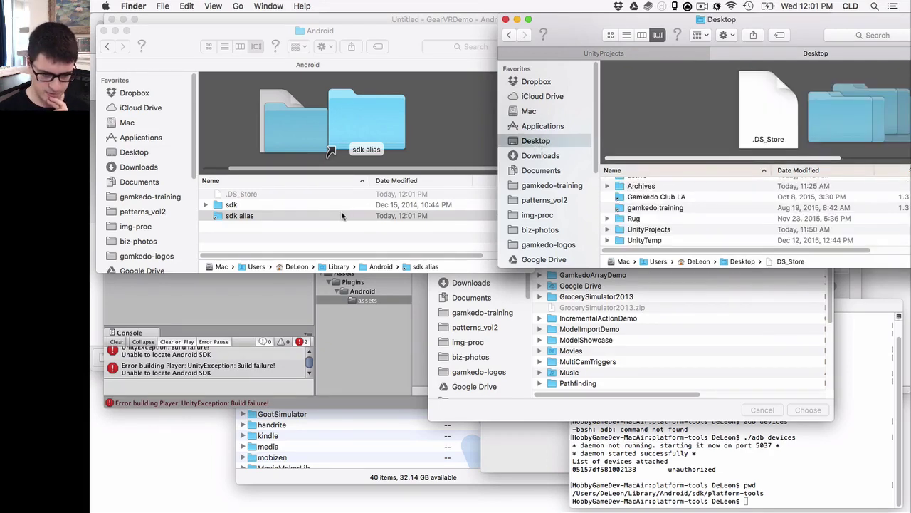
drag(336, 215, 651, 240)
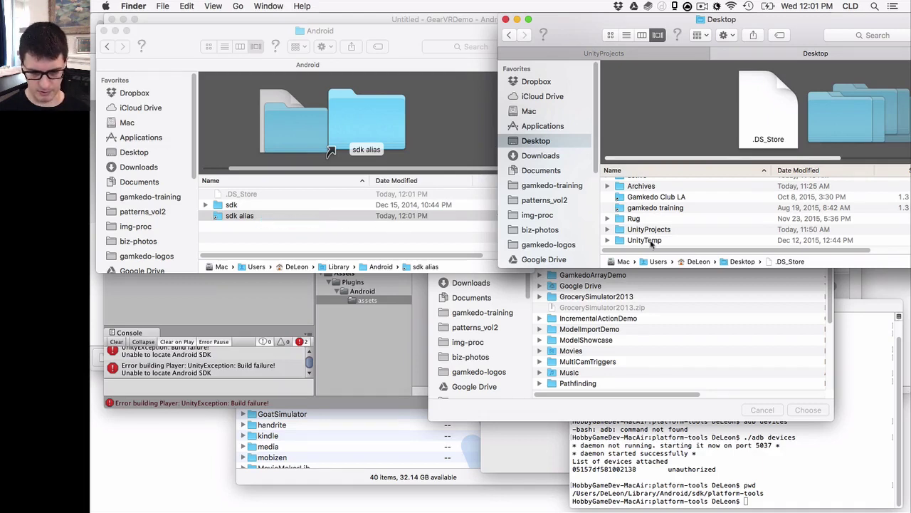
double_click(662, 232)
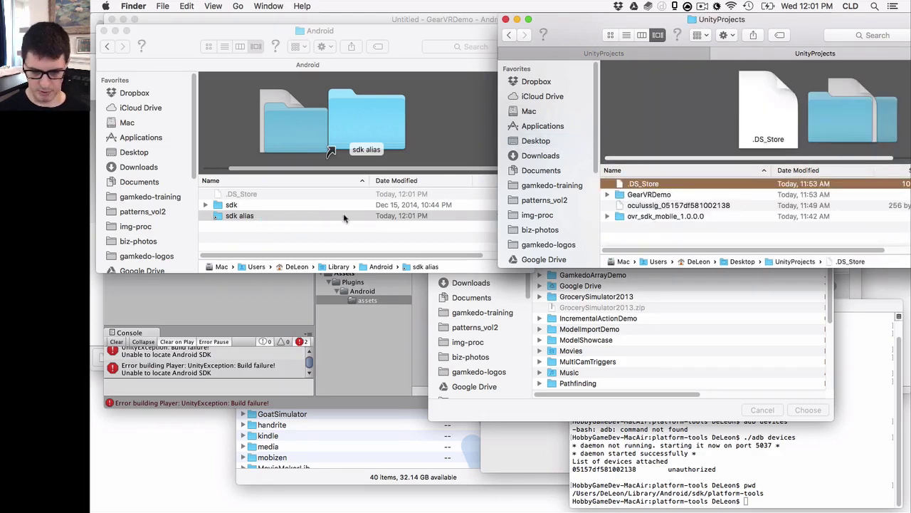
drag(343, 218, 636, 237)
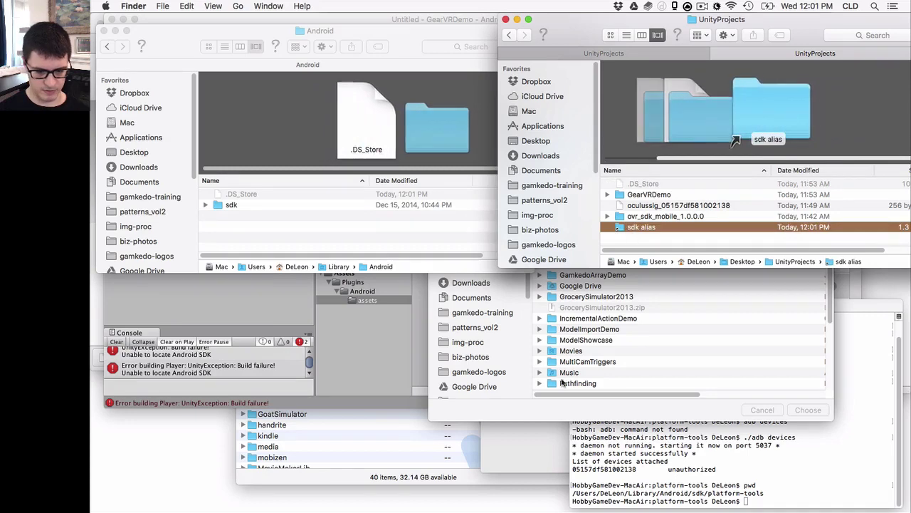
click(567, 408)
click(484, 268)
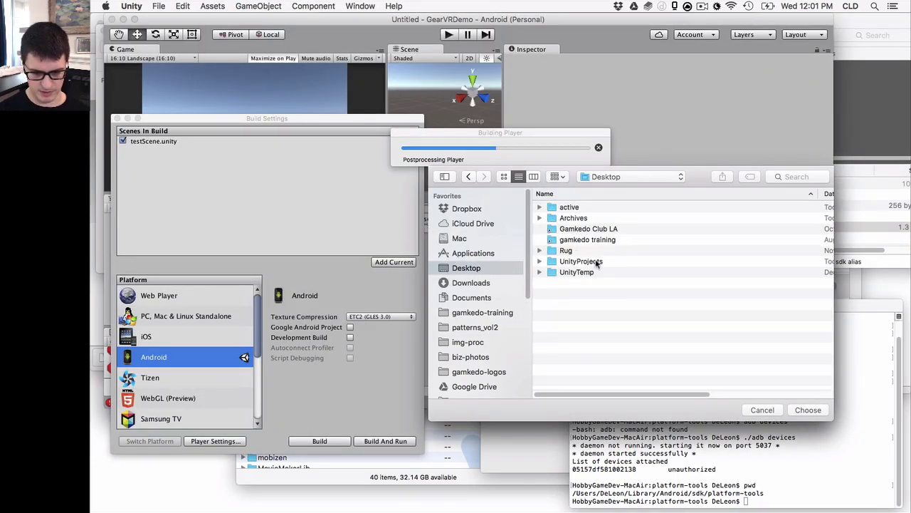
Choose Library/Android/sdk, reached via UnityProjects' 'sdk alias', as Unity's Android SDK location
double_click(596, 262)
double_click(573, 240)
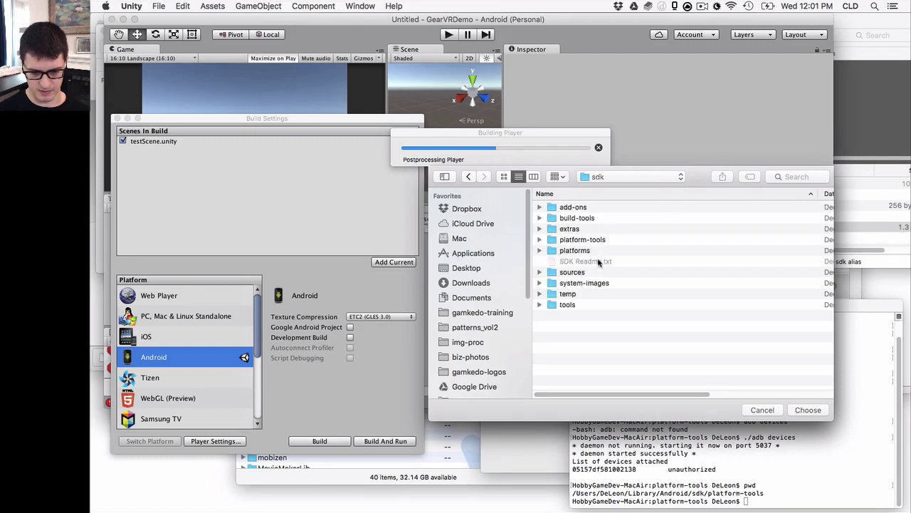
key(super+Up)
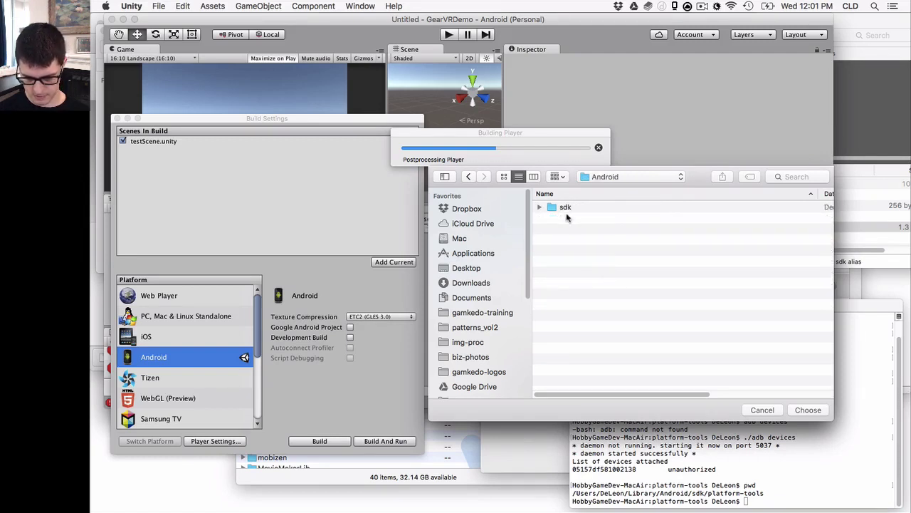
click(570, 208)
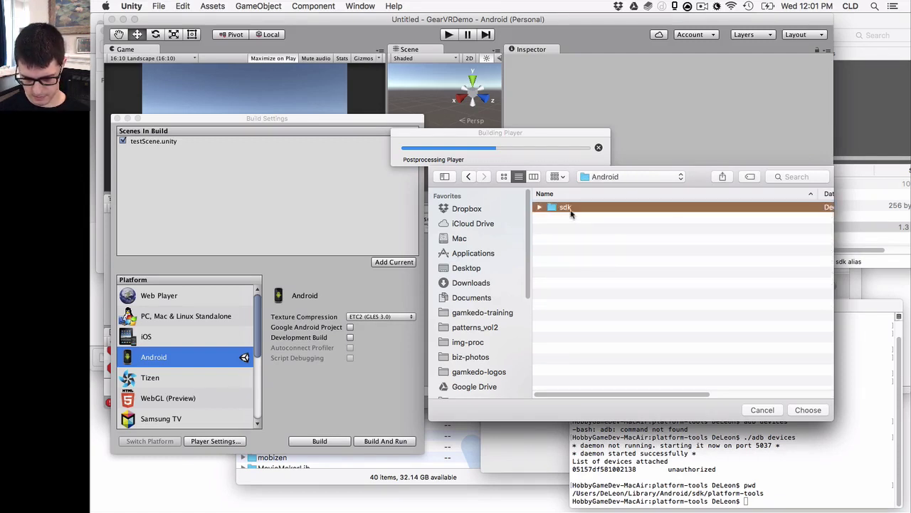
click(816, 410)
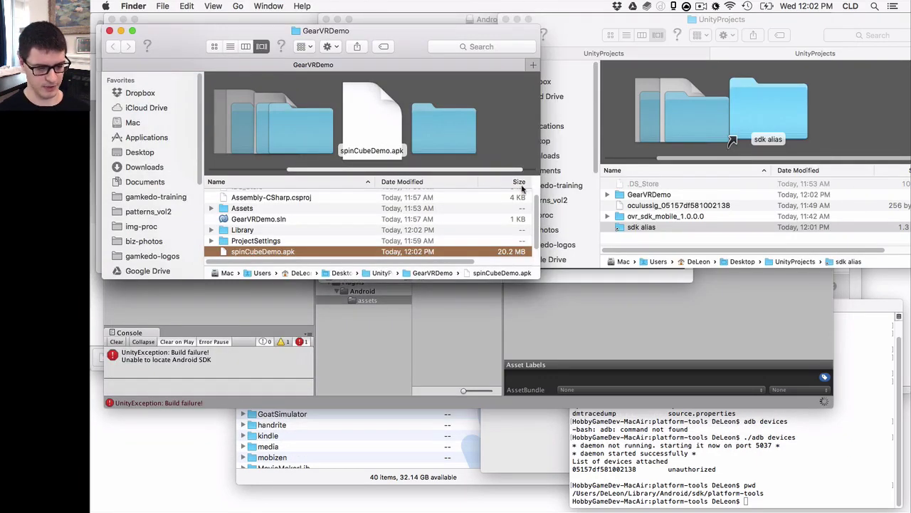
Launch Android File Transfer through Spotlight
scroll(422, 209, down, 1)
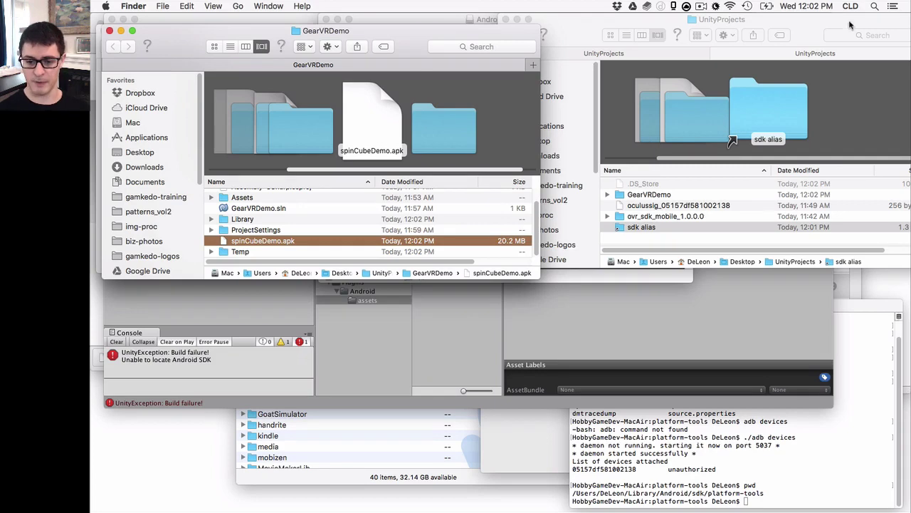
key(super+space)
text(andr)
key(Return)
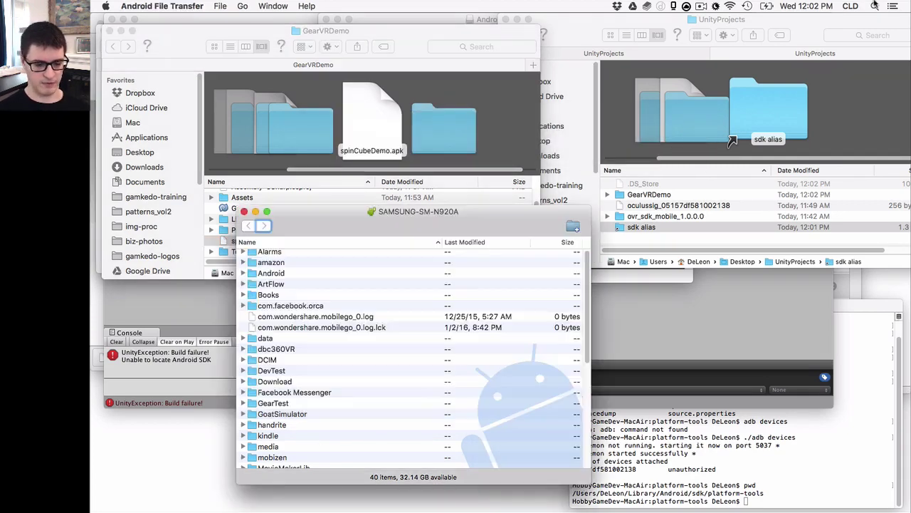
Copy spinCubeDemo.apk from Finder into the phone's DevTest folder
drag(466, 211, 740, 56)
double_click(552, 215)
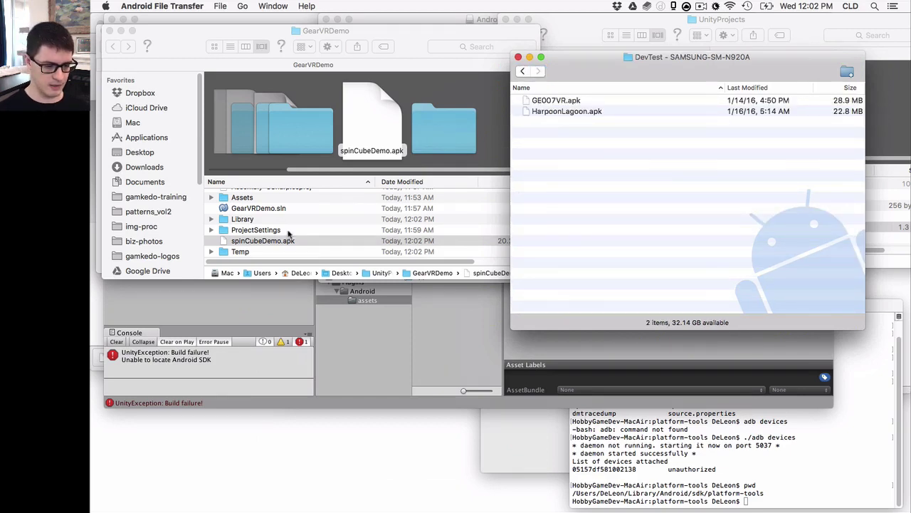
drag(282, 242, 580, 183)
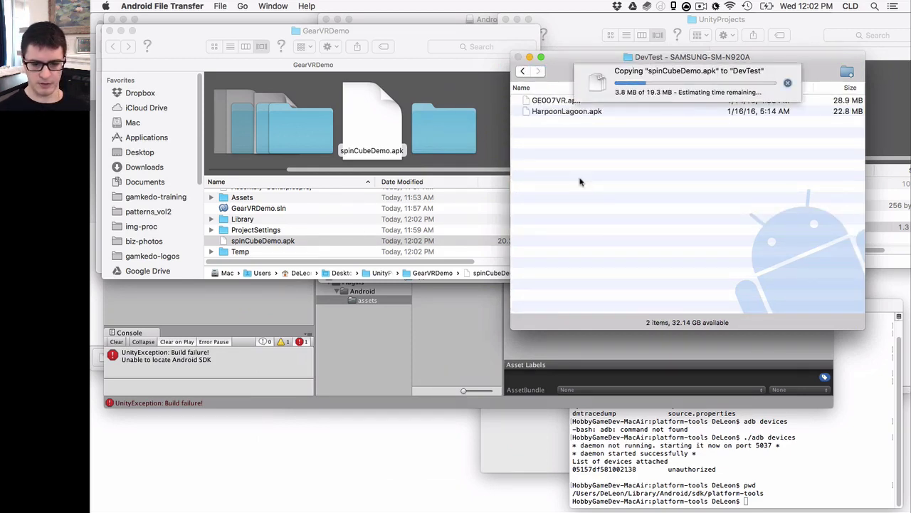